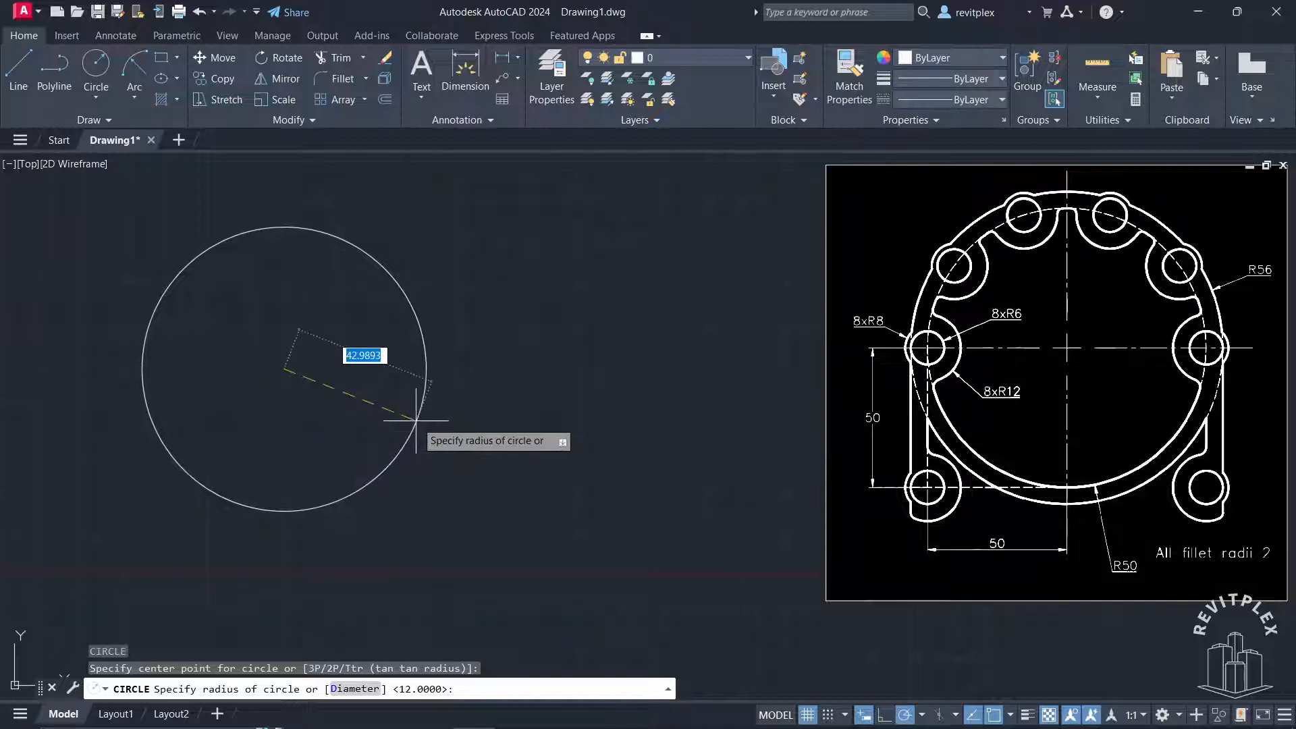
# Draw two concentric circles with radii of 50 and 56
pyautogui.write('50')
pyautogui.press('Return')
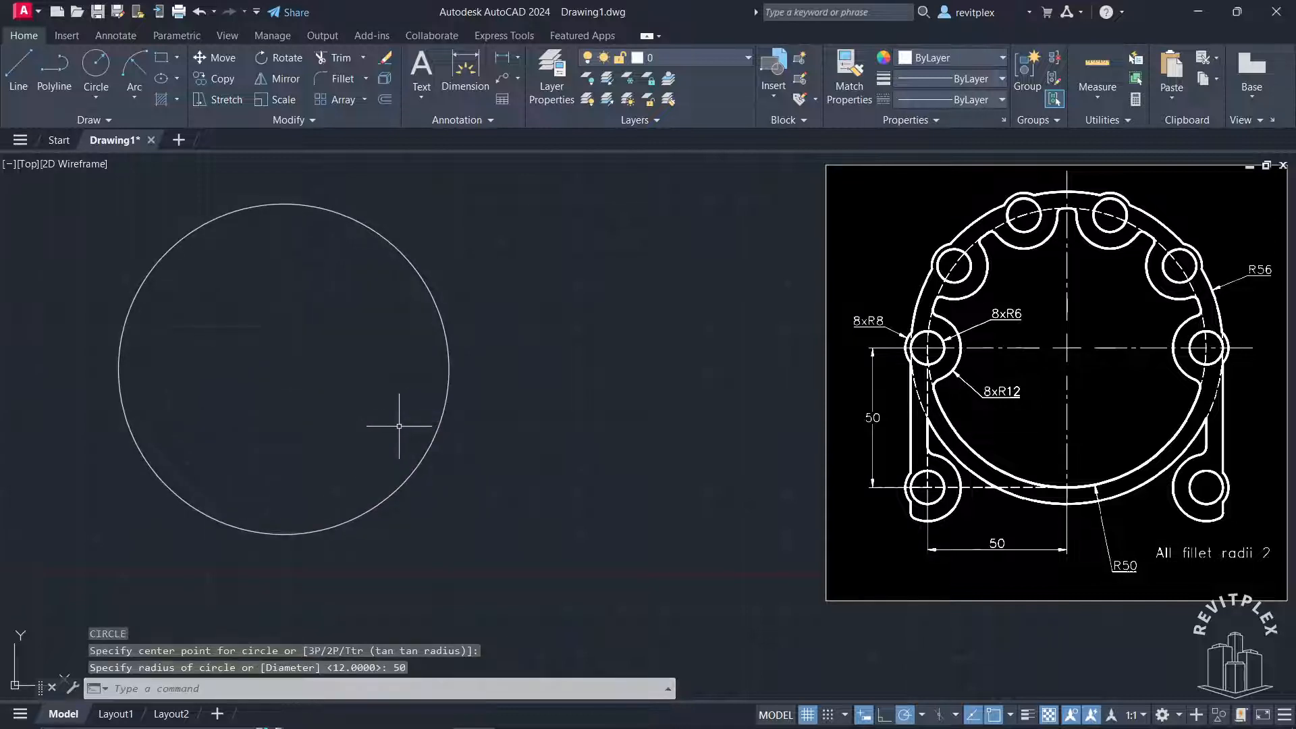
pyautogui.press('Return')
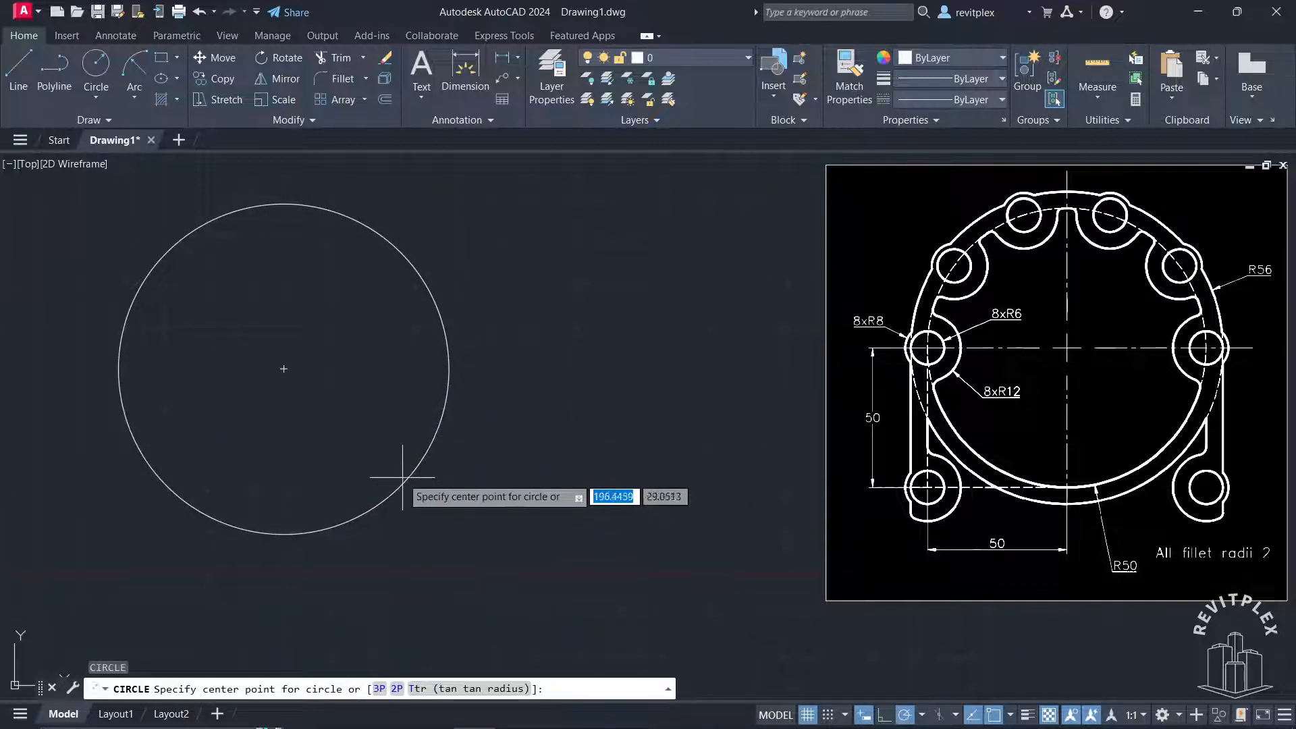
pyautogui.click(283, 369)
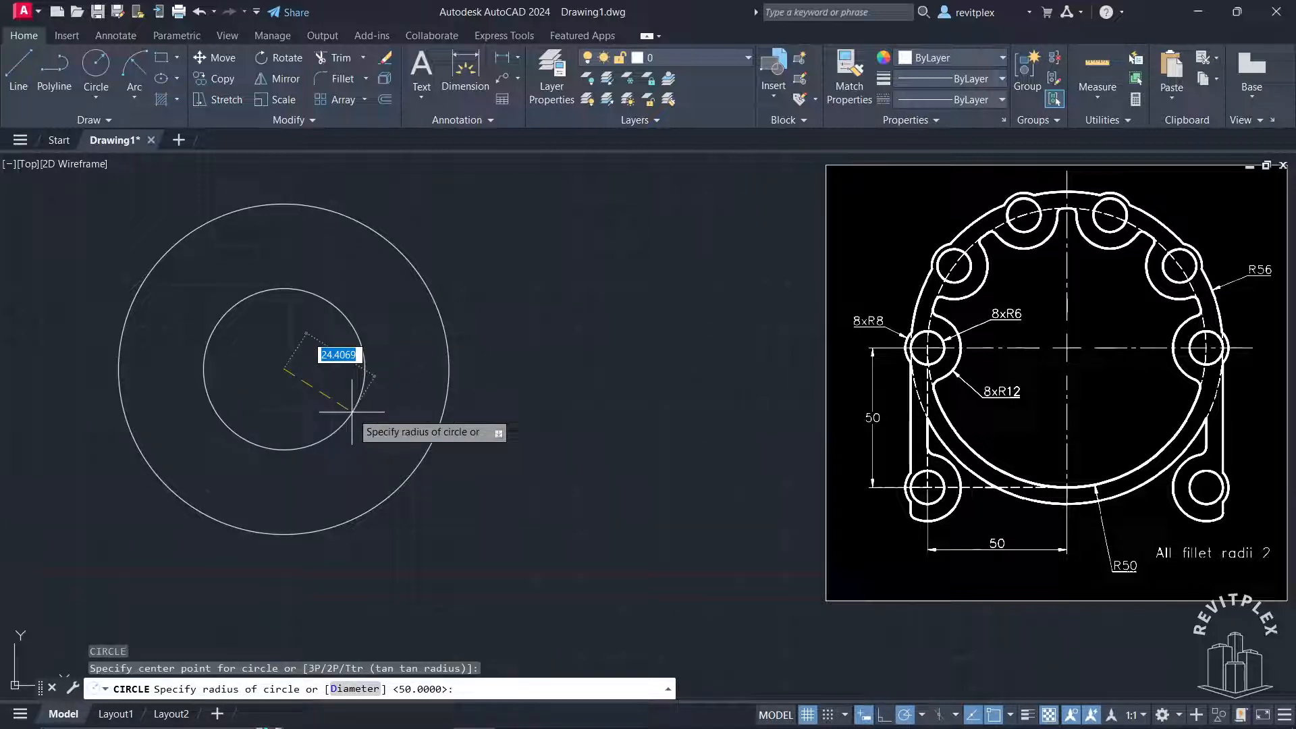
pyautogui.press('Return')
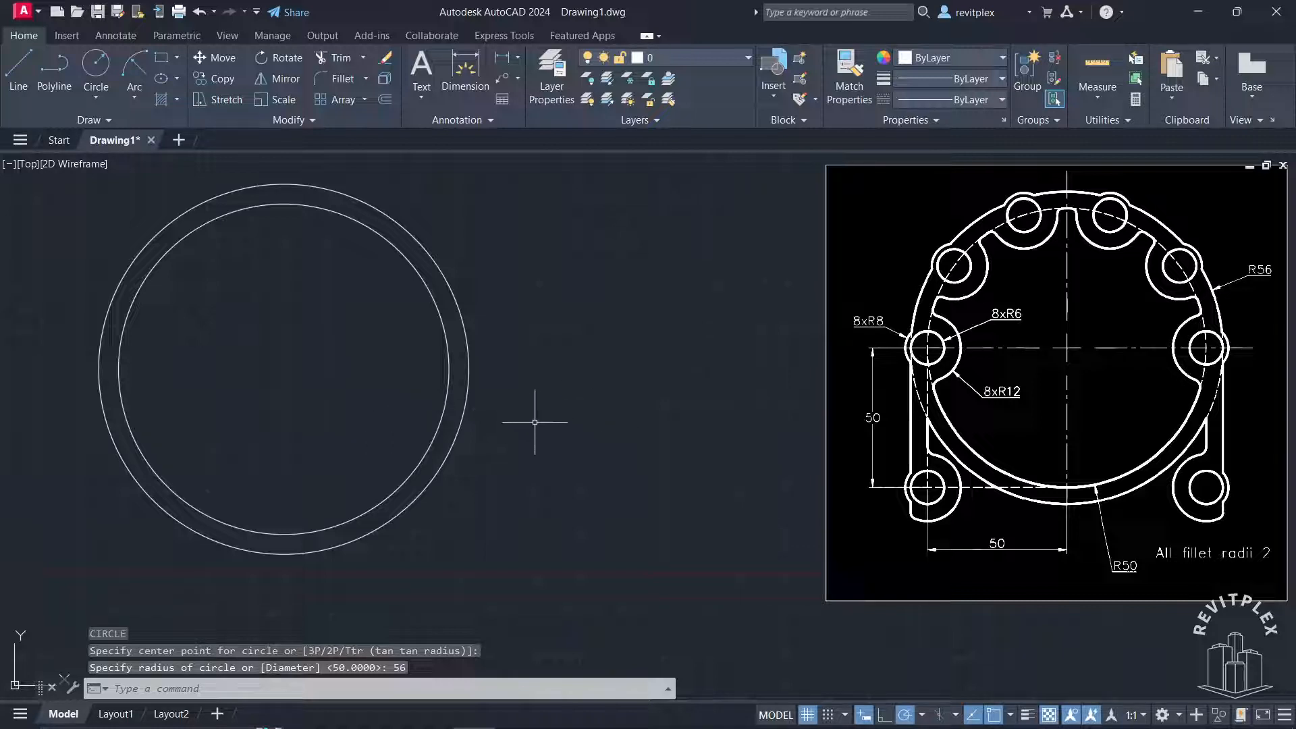
# Move both ring circles together a short distance horizontally to the right, using their common centre as base point
pyautogui.click(535, 497)
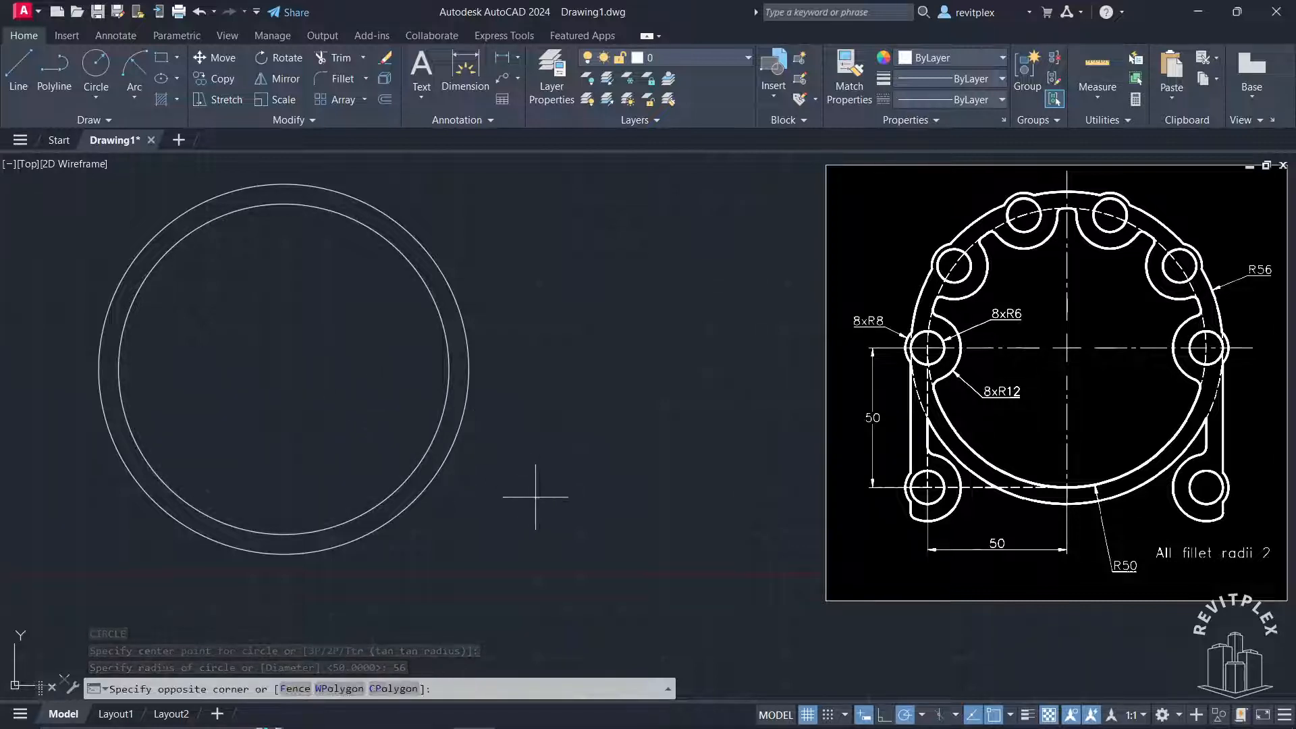
pyautogui.click(425, 424)
pyautogui.write('m')
pyautogui.press('Return')
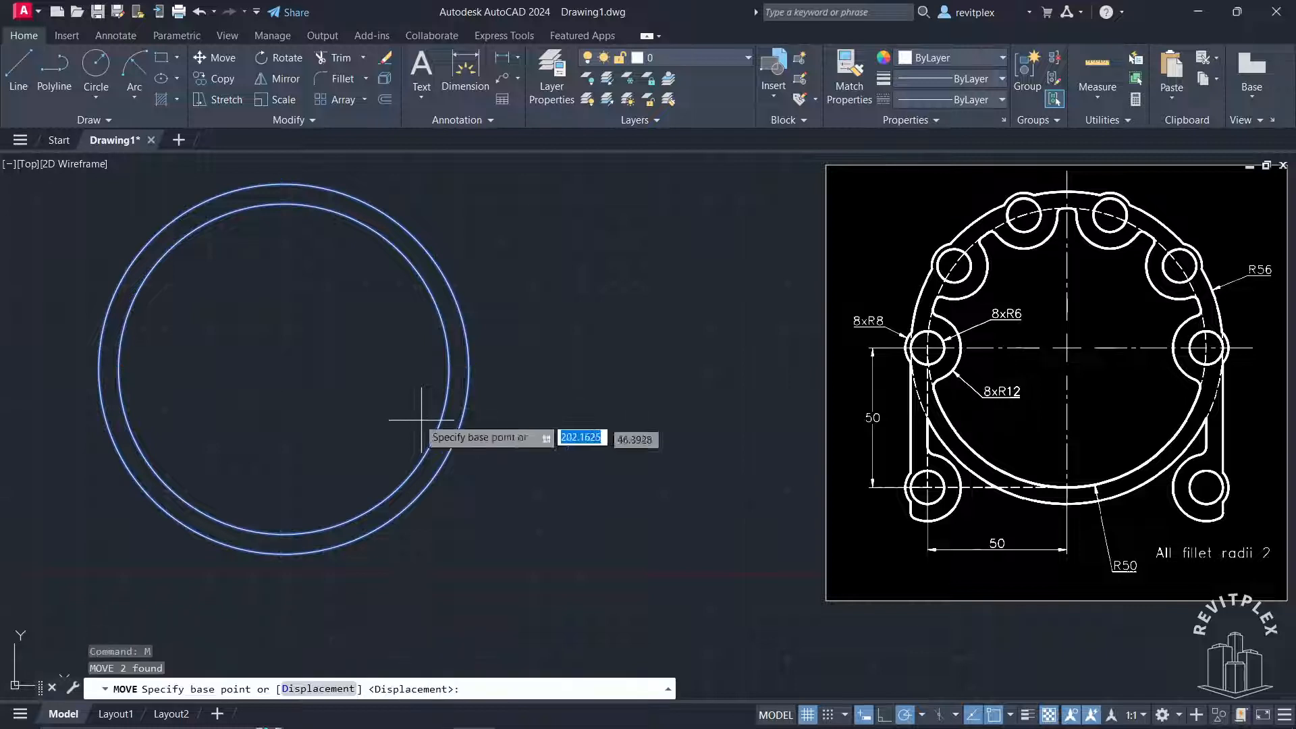
pyautogui.click(284, 368)
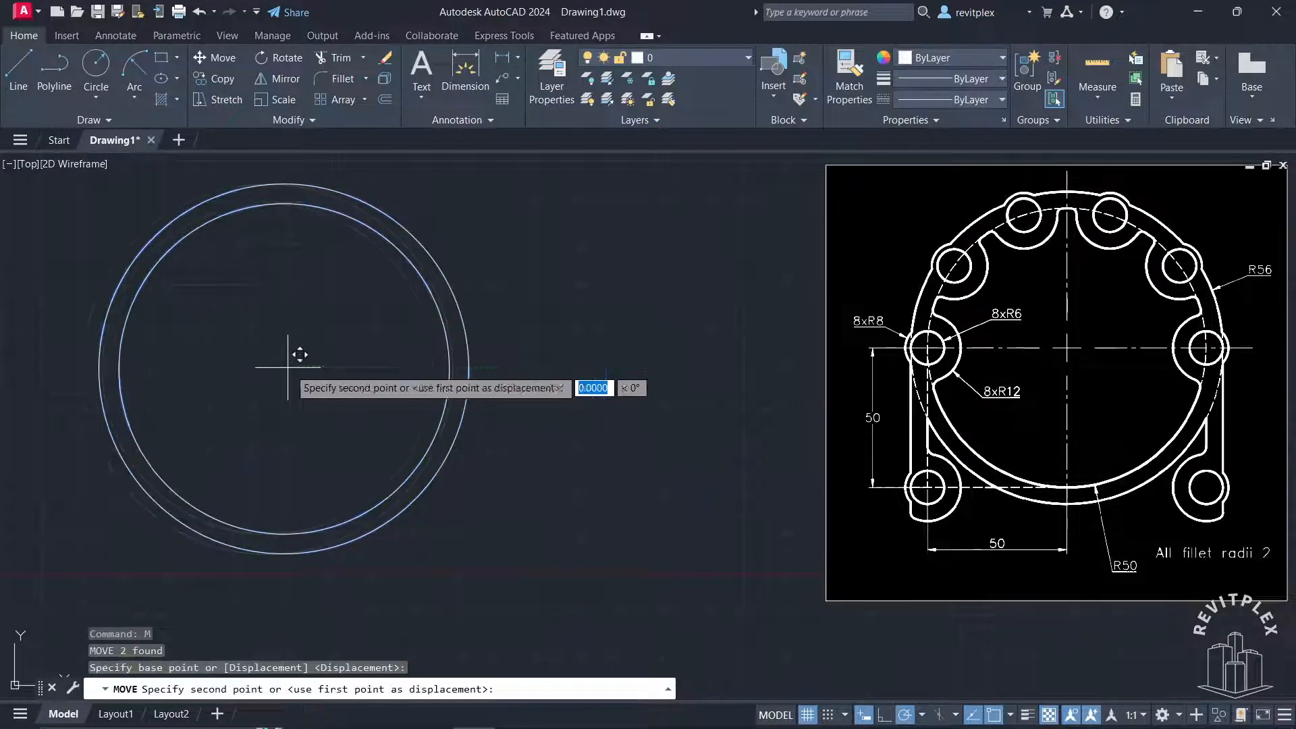
pyautogui.click(357, 368)
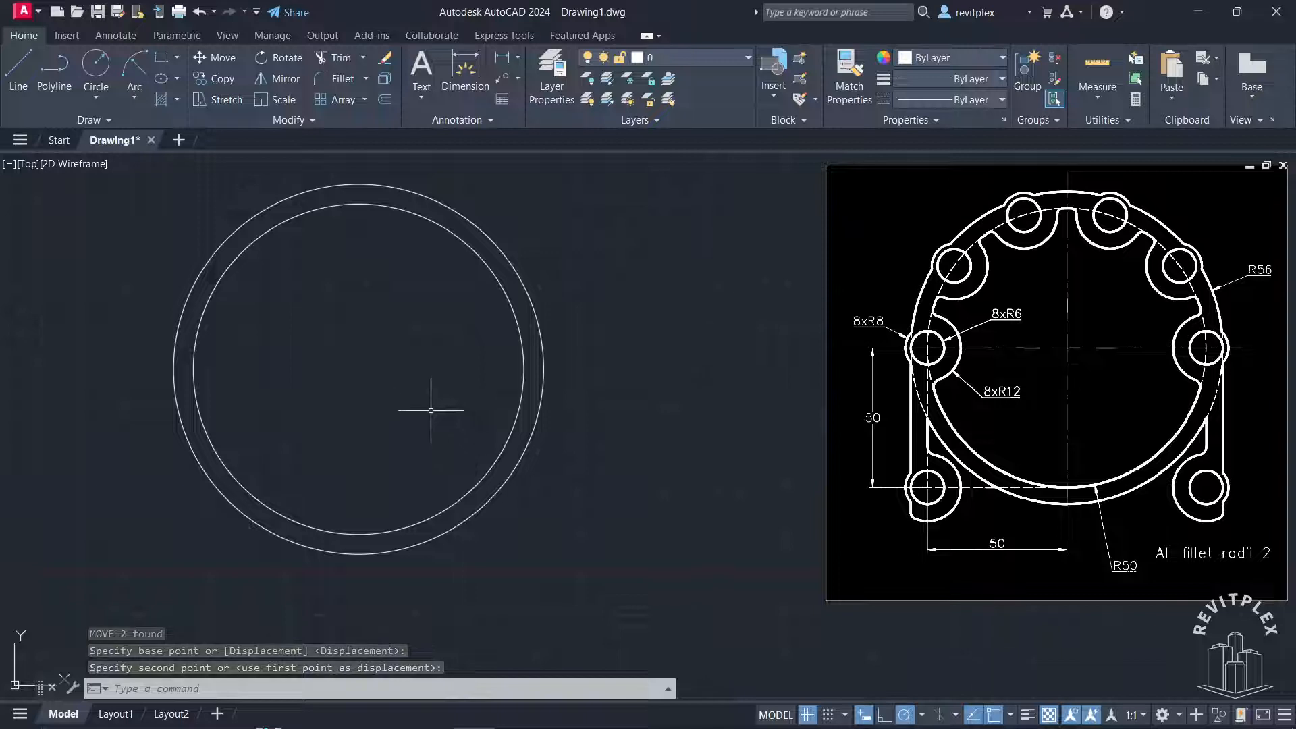
# Draw a horizontal line from the ring's centre leftwards to beyond the outer circle
pyautogui.write('l')
pyautogui.press('Return')
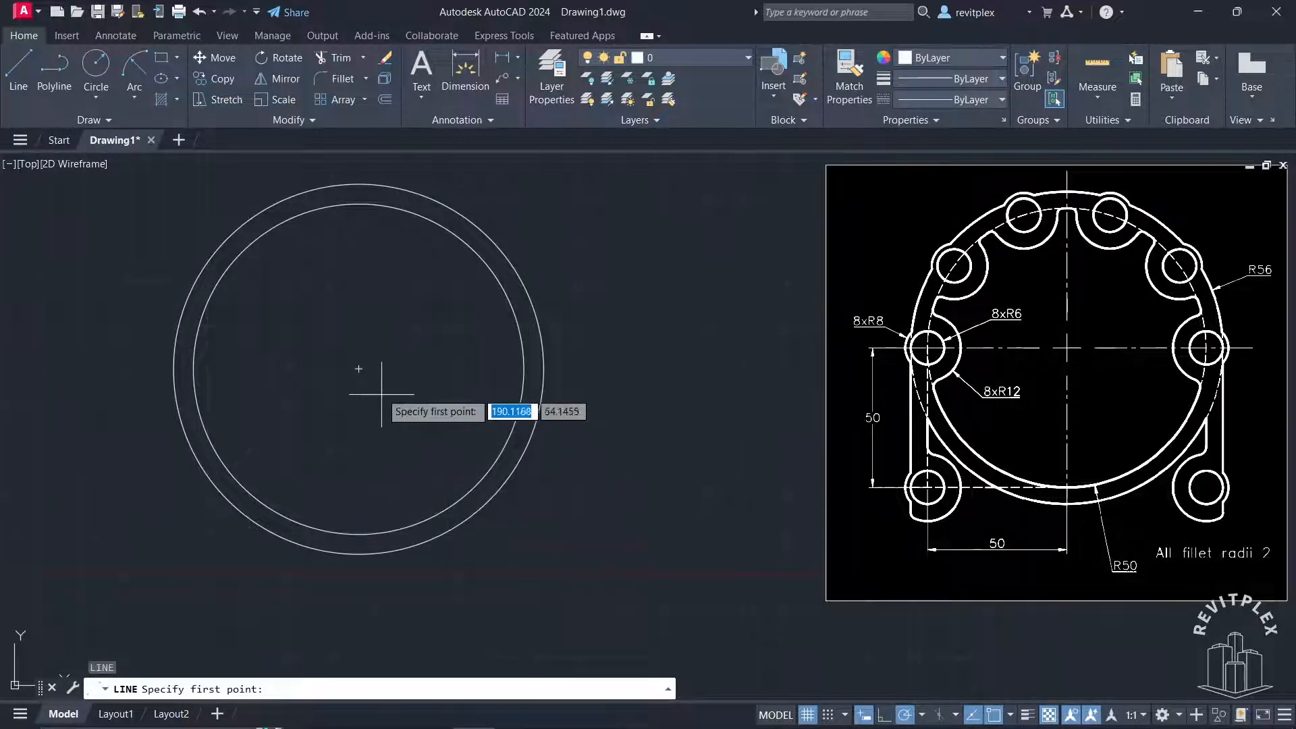
pyautogui.click(358, 369)
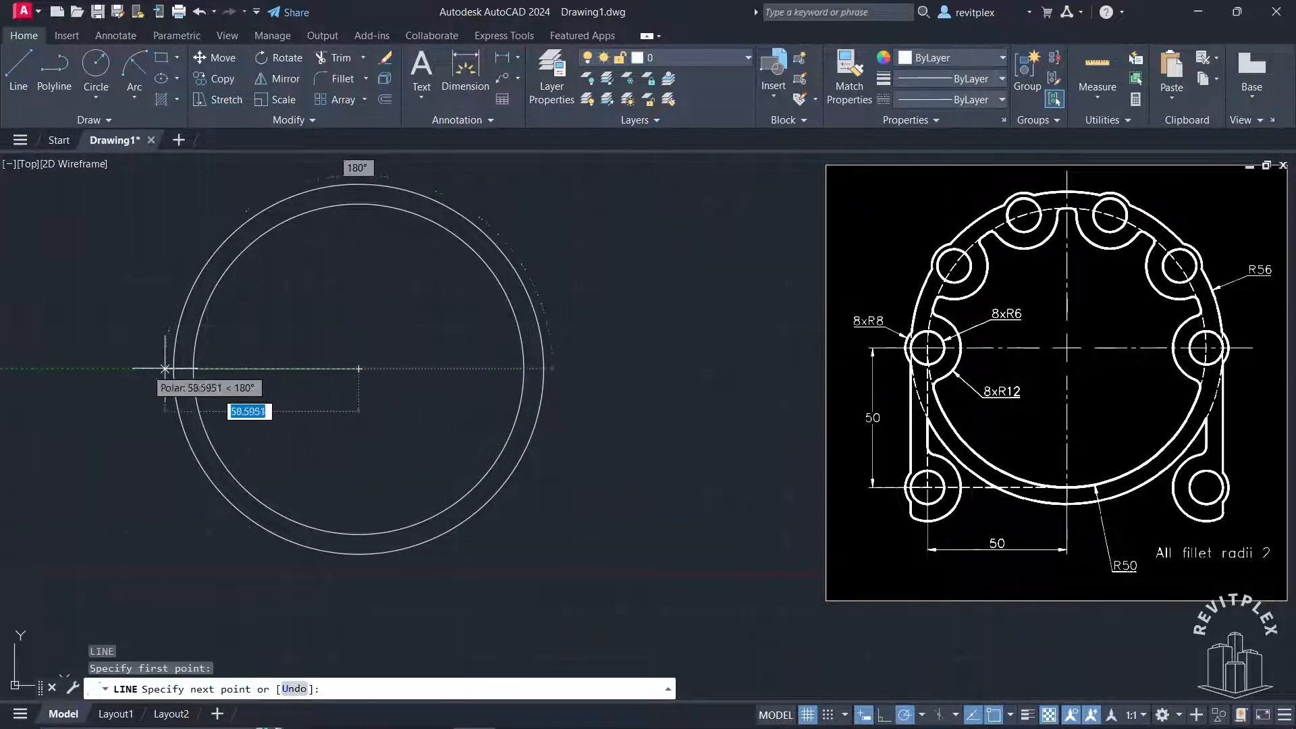
pyautogui.click(72, 368)
pyautogui.press('Return')
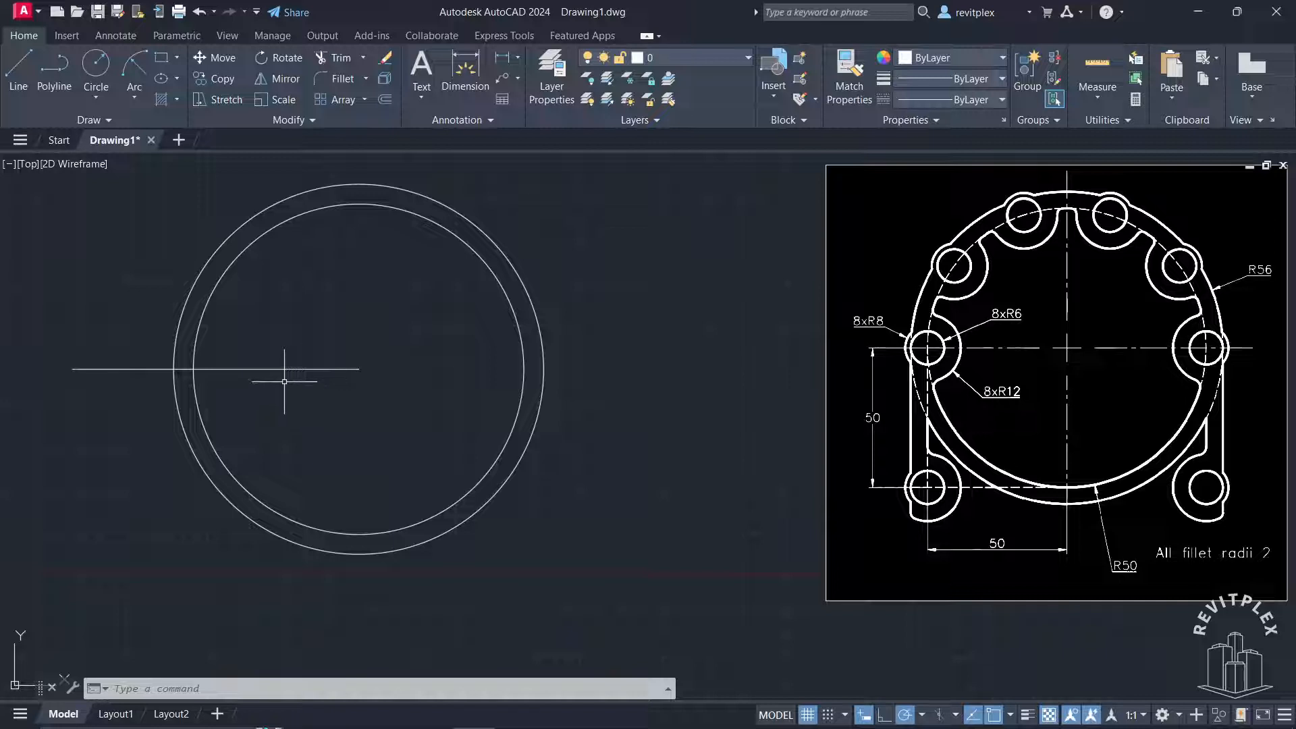
# Draw three concentric circles with radii 6, 8 and 12, centred where the horizontal line crosses the radius-50 circle
pyautogui.write('c')
pyautogui.press('Return')
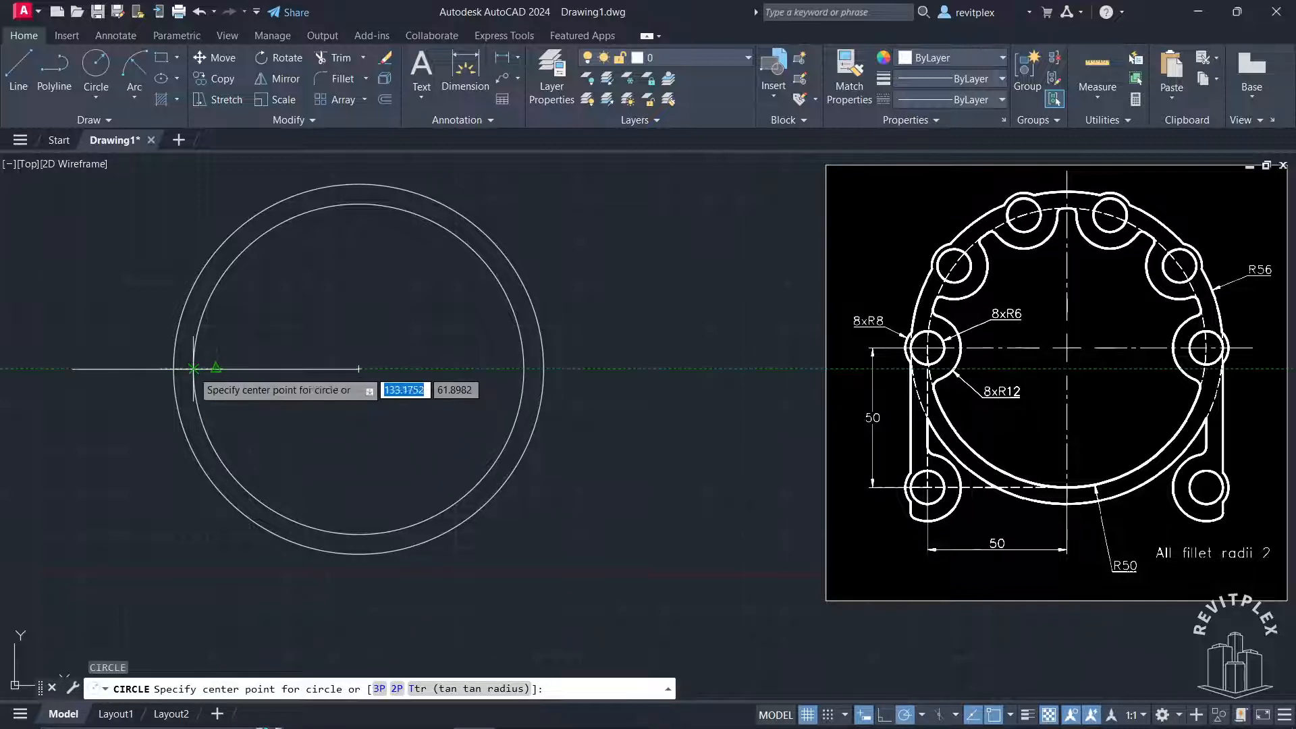
pyautogui.click(194, 369)
pyautogui.write('6')
pyautogui.press('Return')
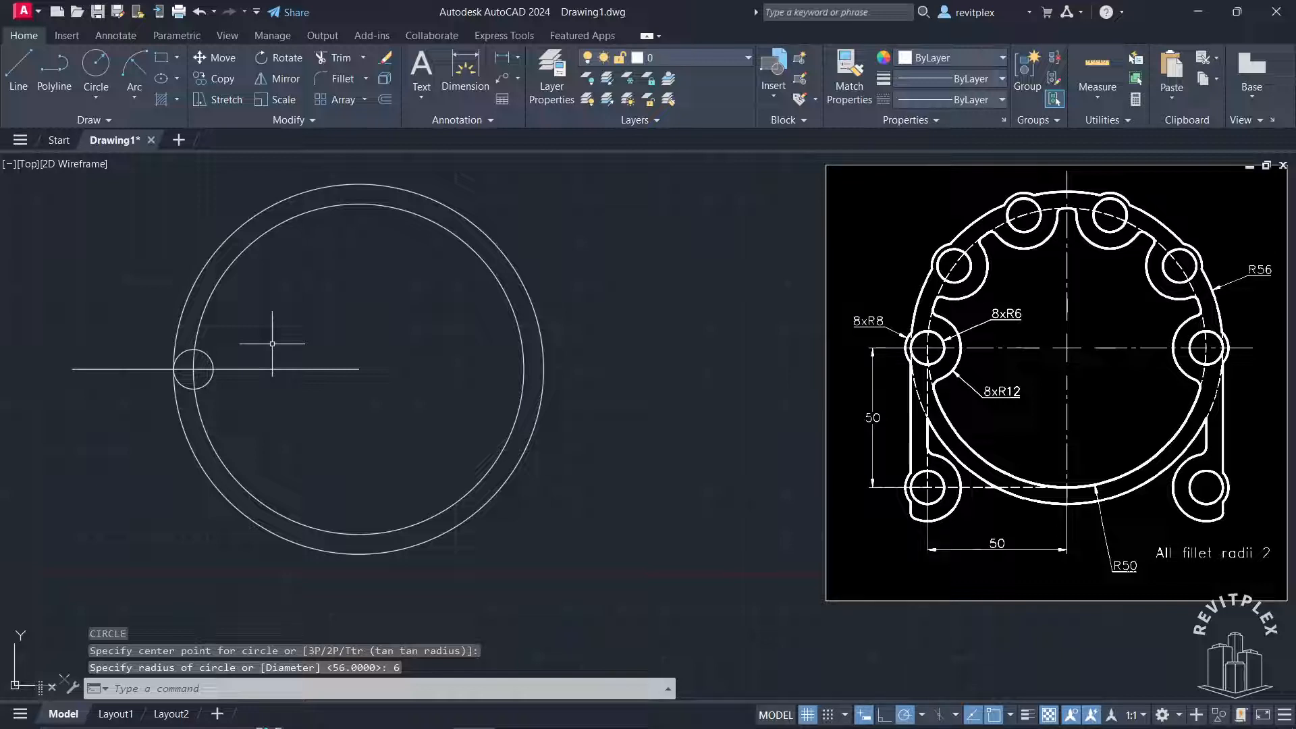
pyautogui.press('Return')
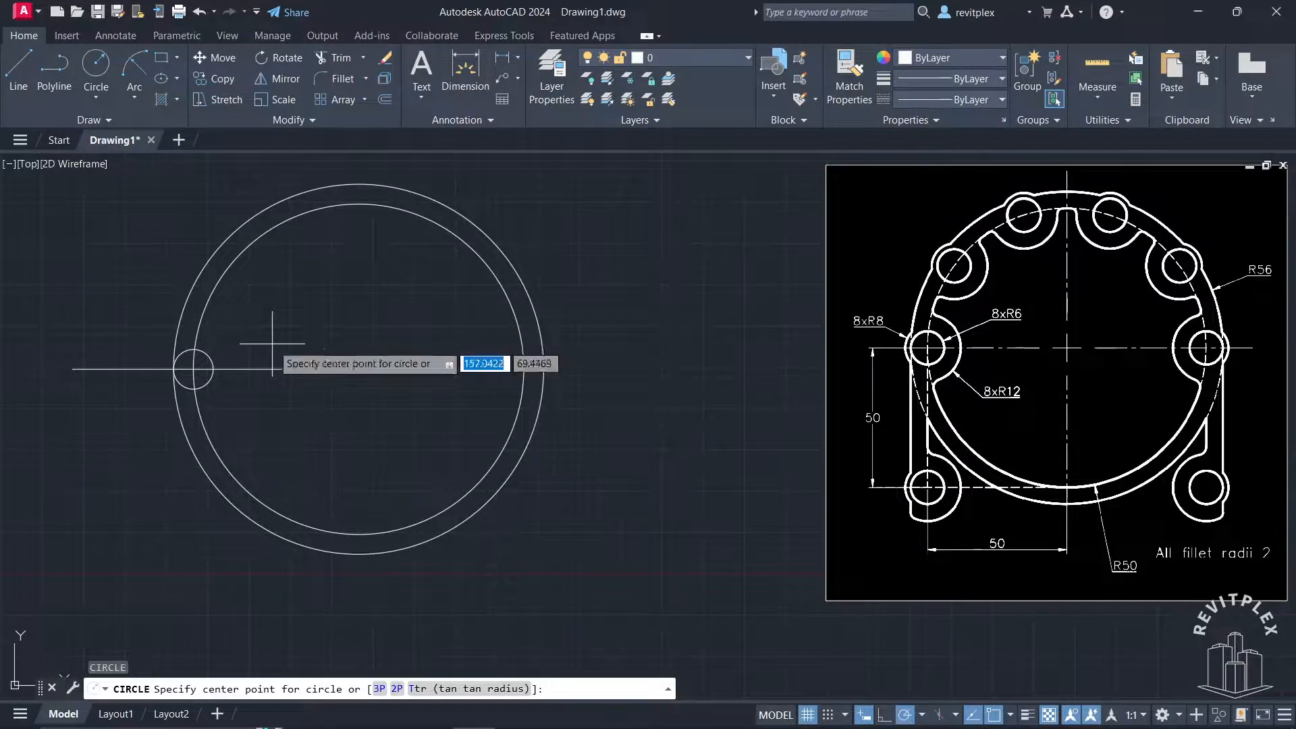
pyautogui.click(194, 369)
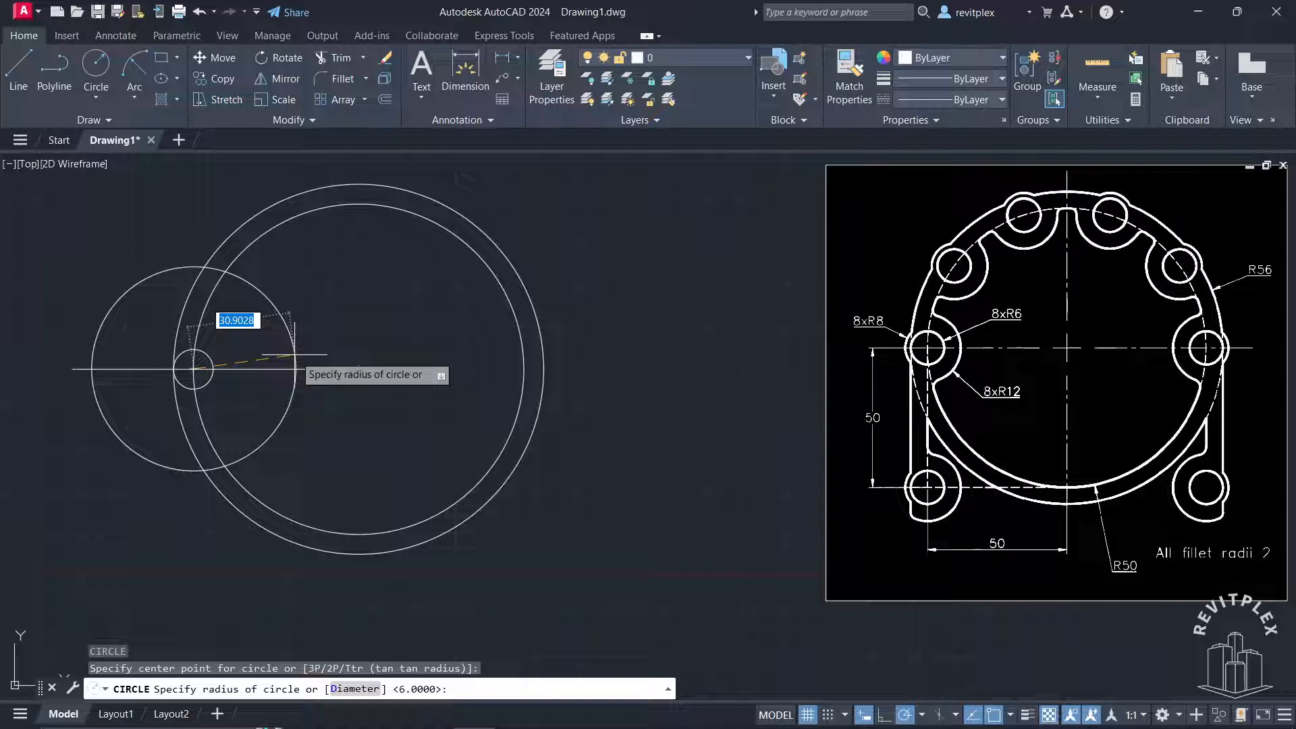
pyautogui.press('Return')
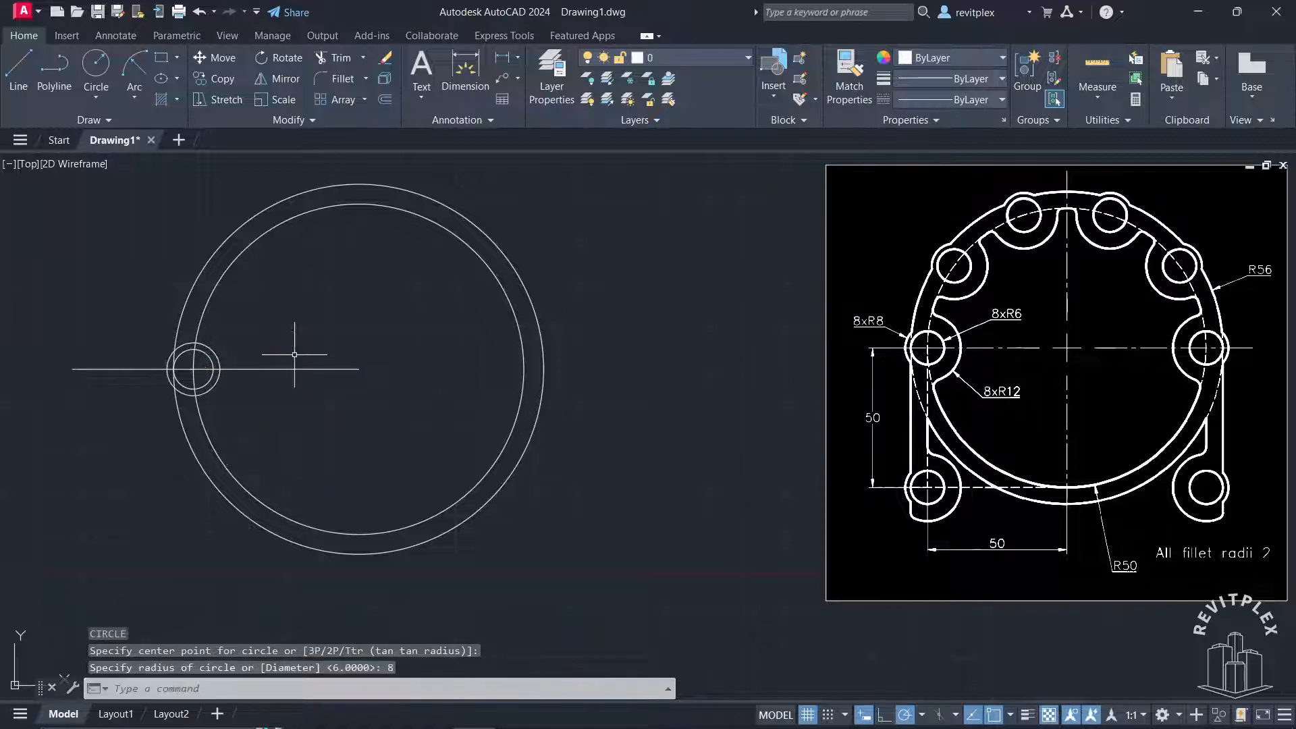
pyautogui.press('Return')
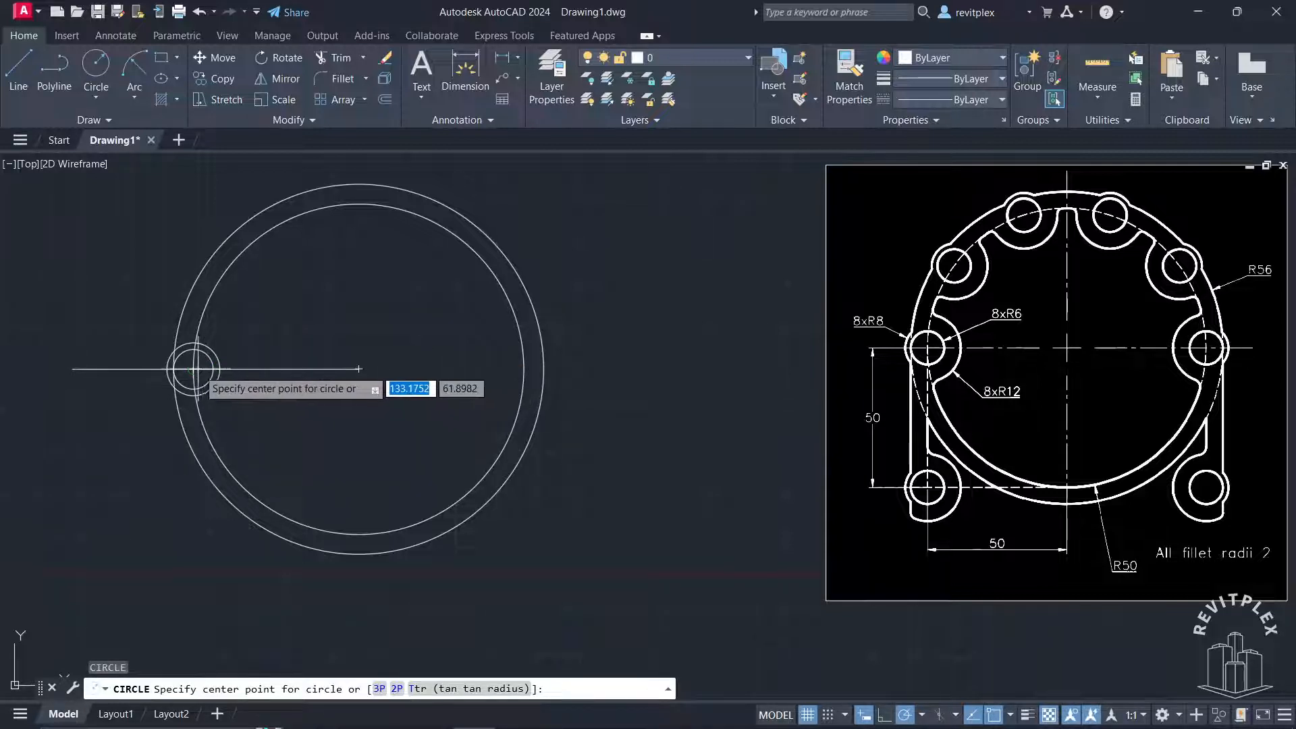
pyautogui.click(194, 369)
pyautogui.write('12')
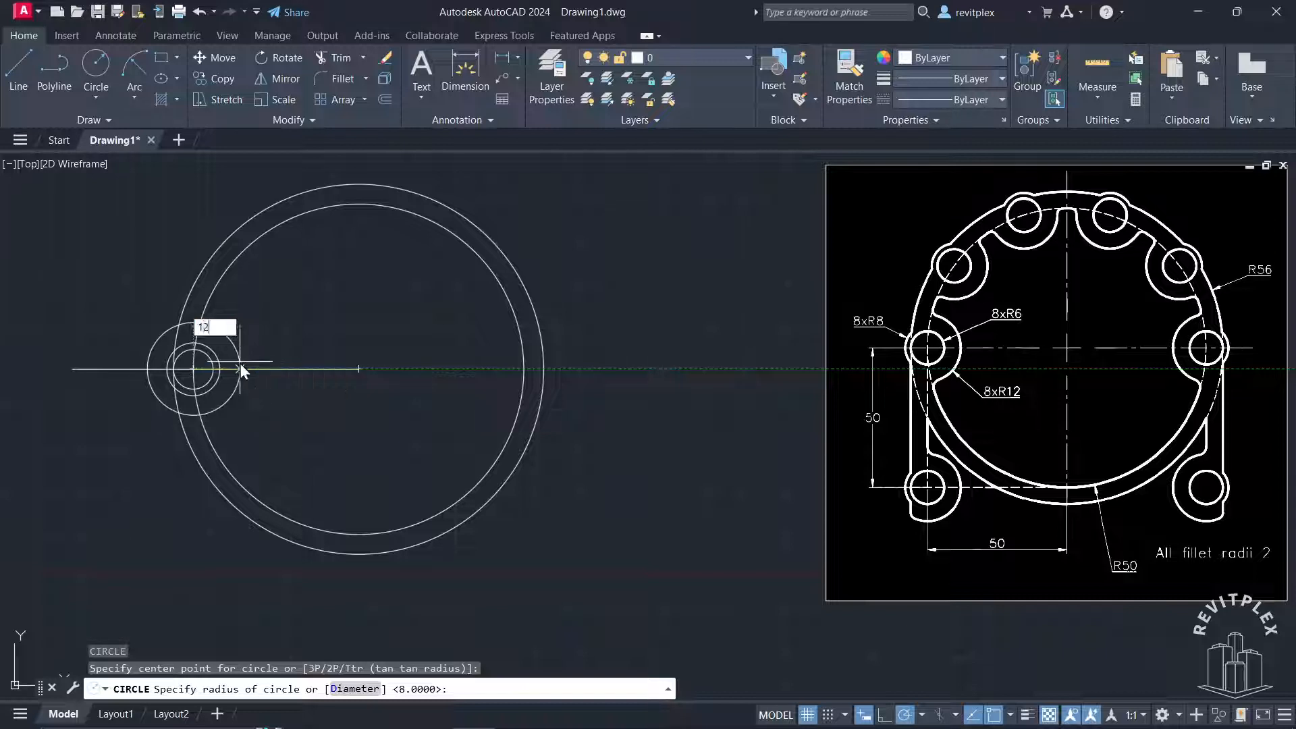
pyautogui.press('Return')
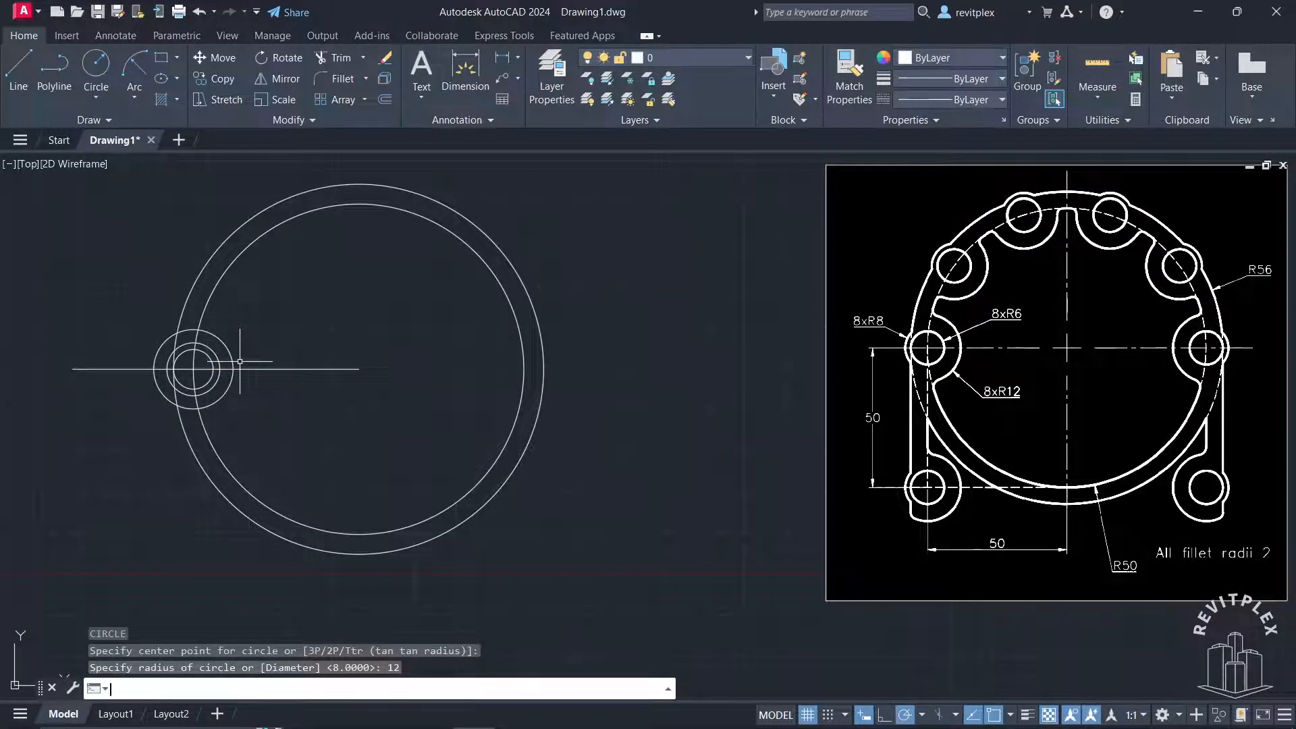
# Trim the radius-50 circle between the radius-12 and radius-8 circles, and the radius-12 circle outside the radius-56 circle
pyautogui.scroll(1, 213, 369)
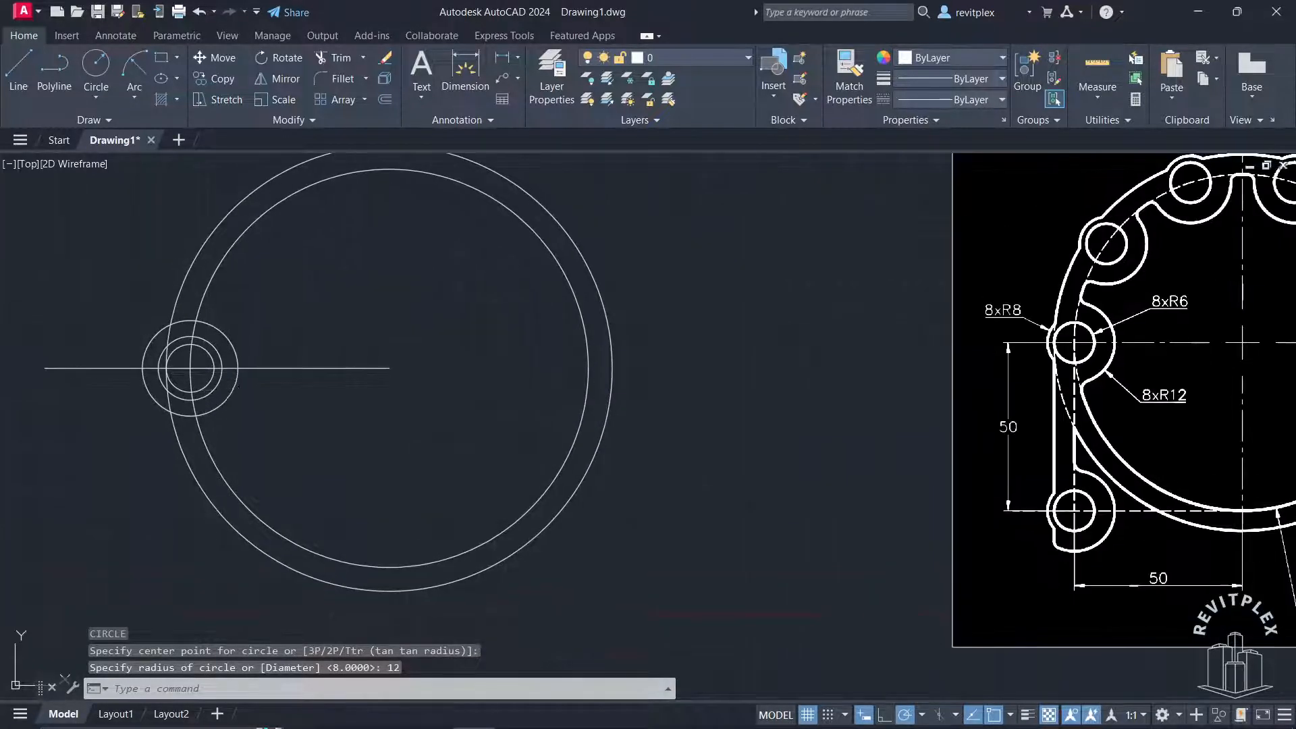
pyautogui.moveTo(238, 386); pyautogui.dragTo(332, 396, button='middle')
pyautogui.scroll(1, 400, 419)
pyautogui.scroll(-1, 473, 418)
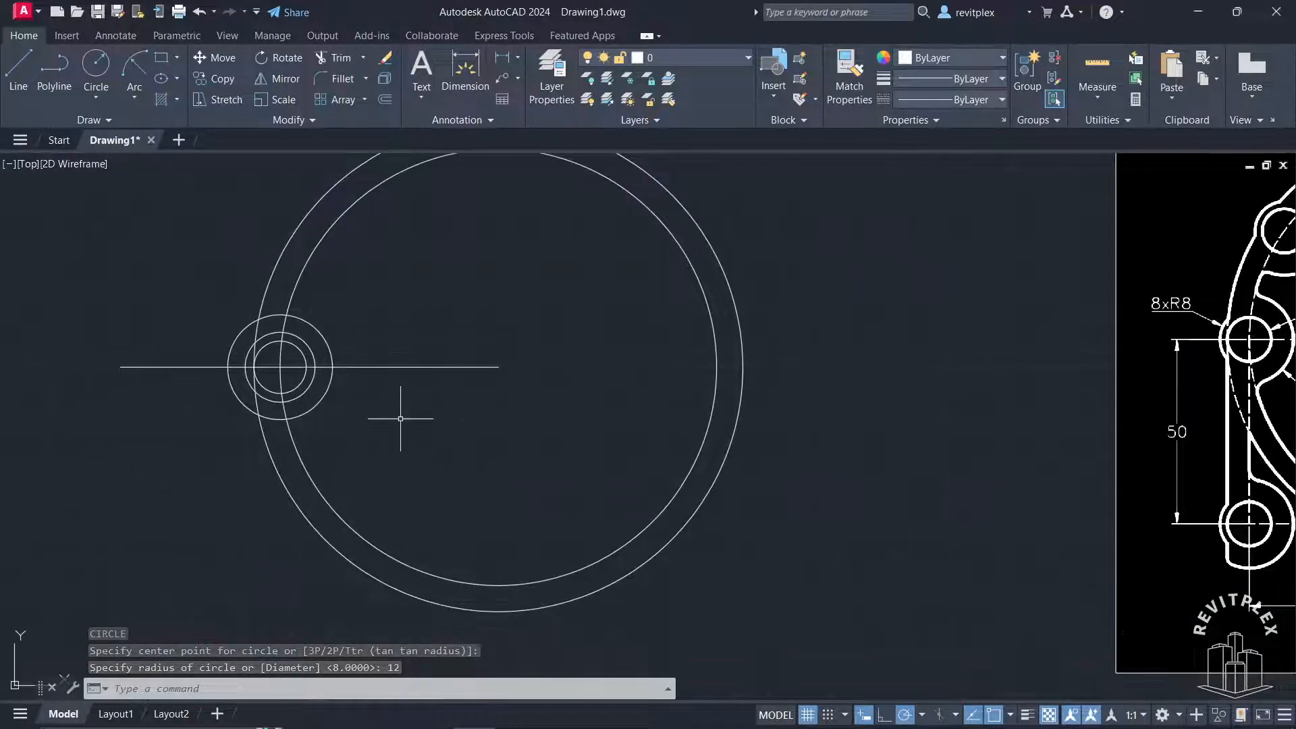
pyautogui.moveTo(378, 421); pyautogui.dragTo(339, 416, button='middle')
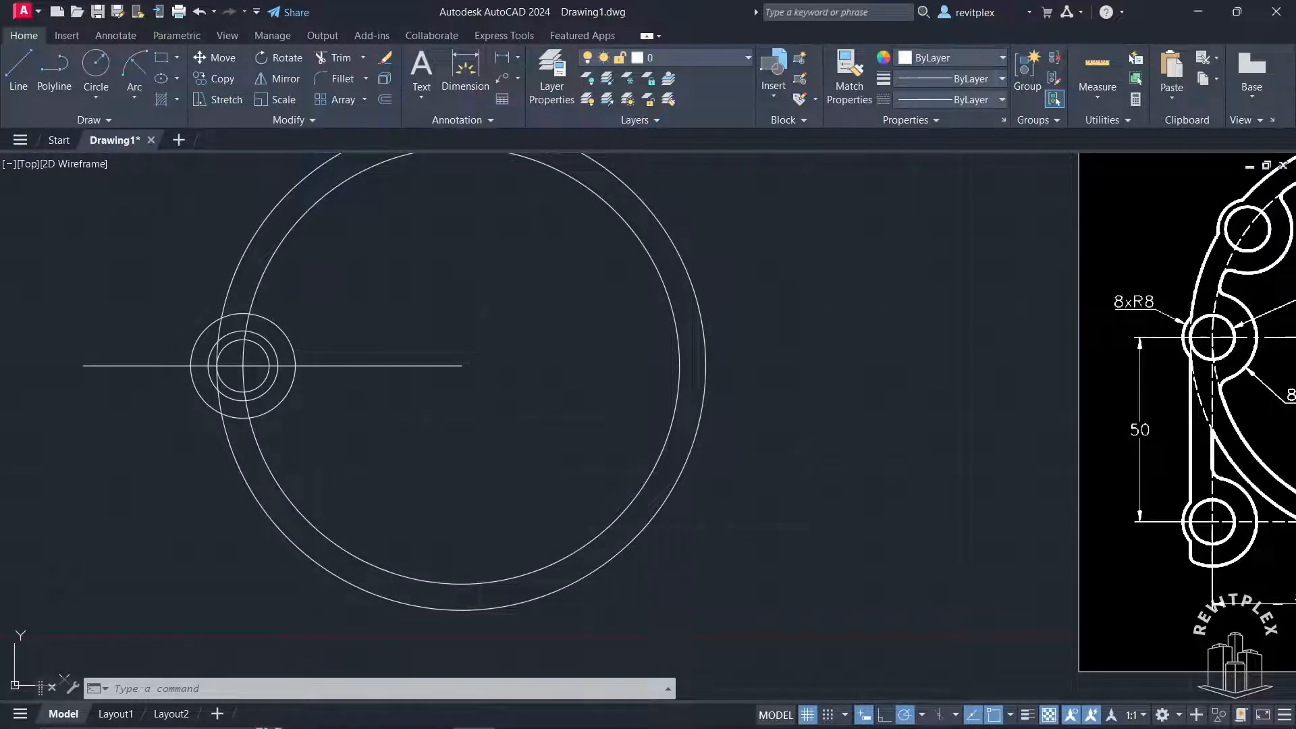
pyautogui.write('tr')
pyautogui.press('space')
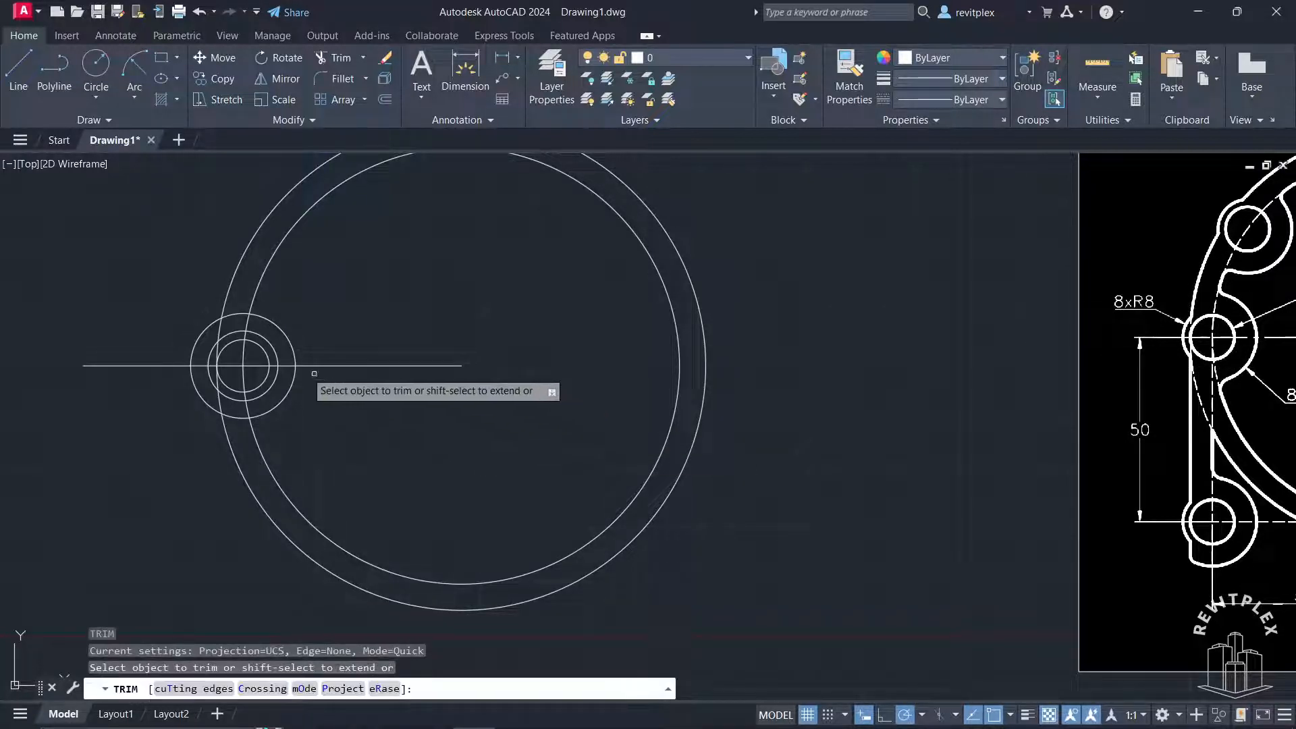
pyautogui.click(247, 324)
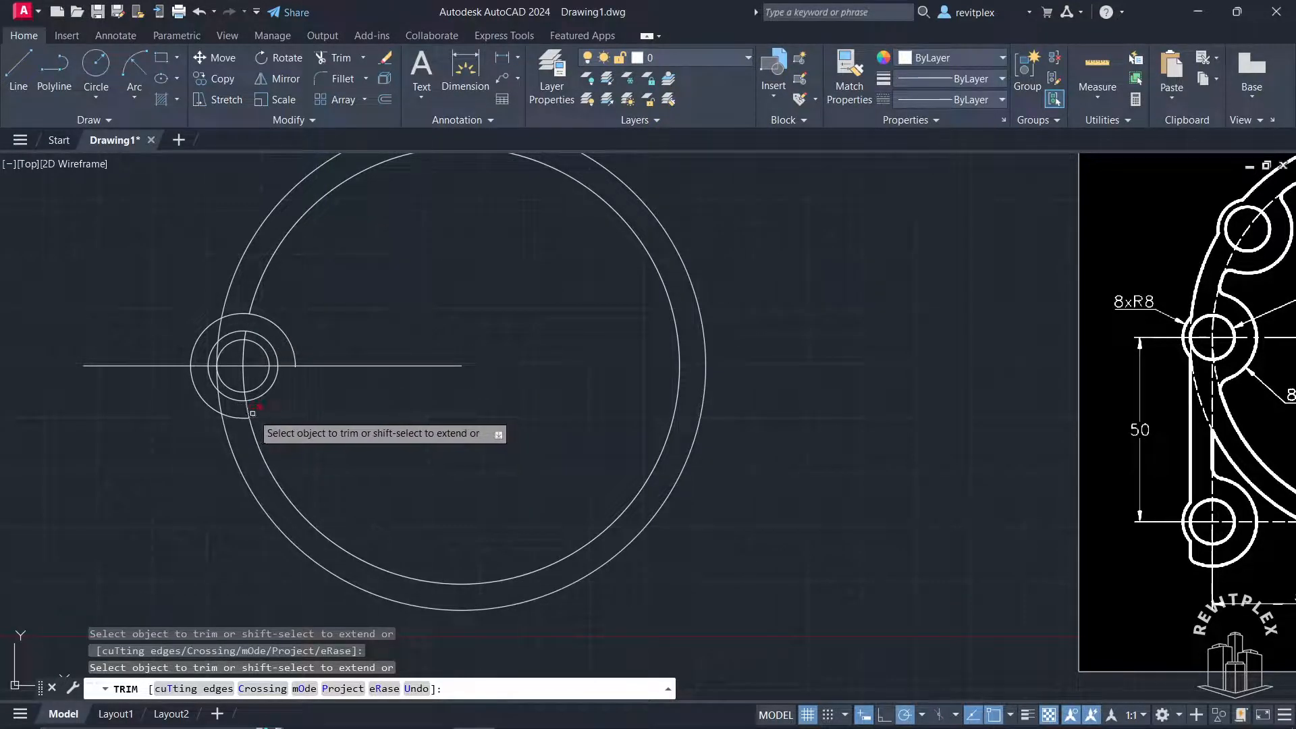
pyautogui.click(216, 410)
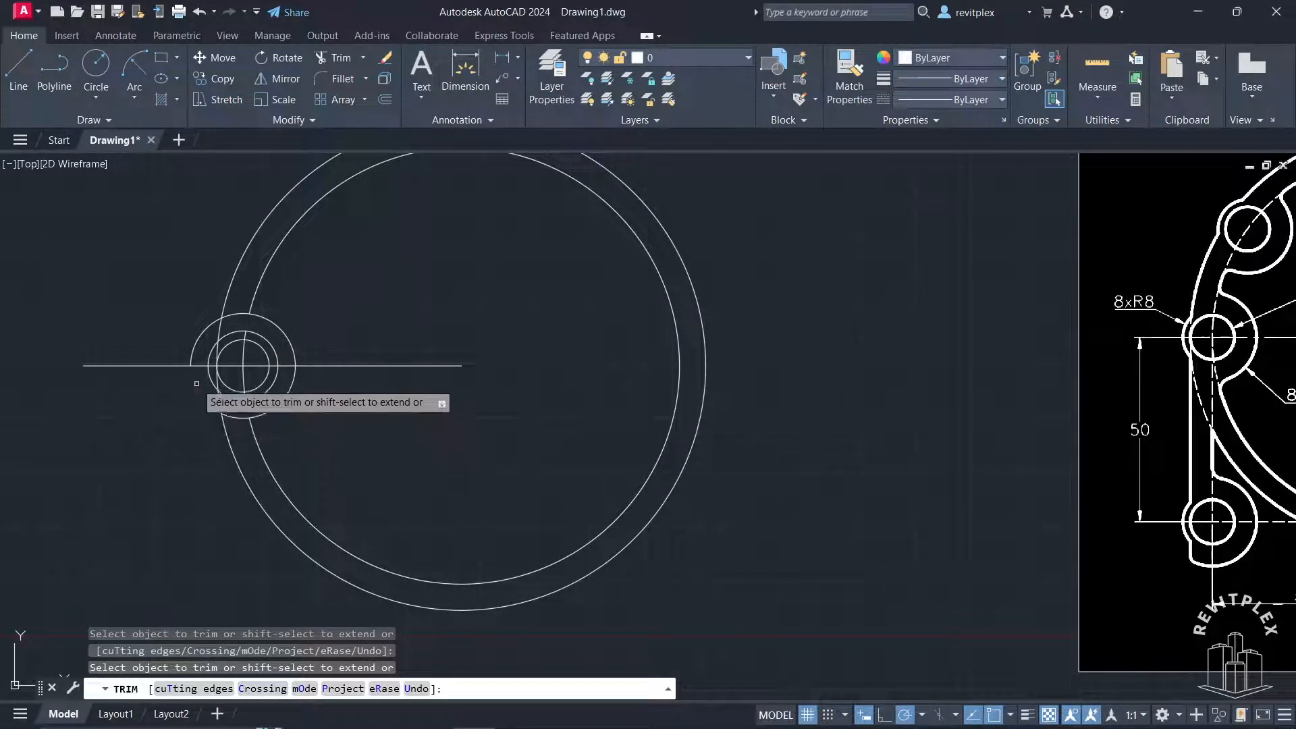
pyautogui.click(193, 352)
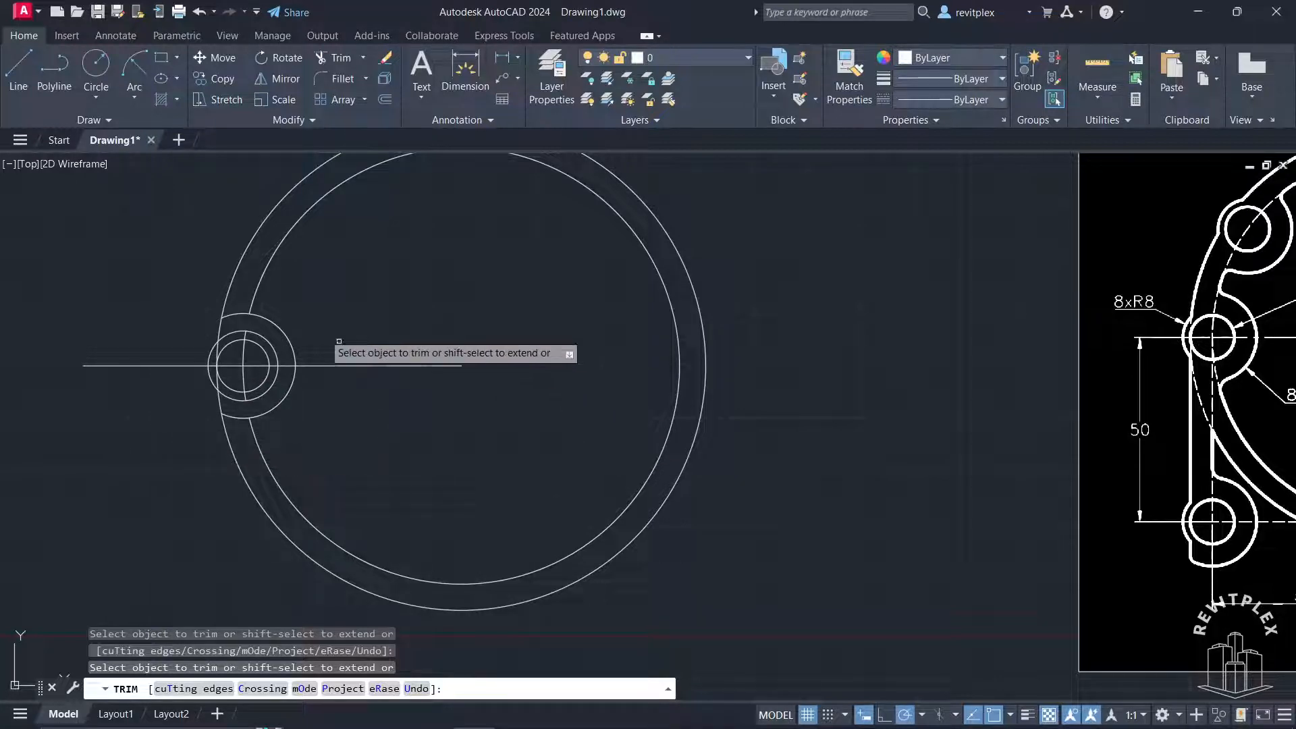
# Trim the lobe to its full radius-6 circle, inner radius-12 arc and outer radius-8 arc, and delete the horizontal line
pyautogui.click(240, 313)
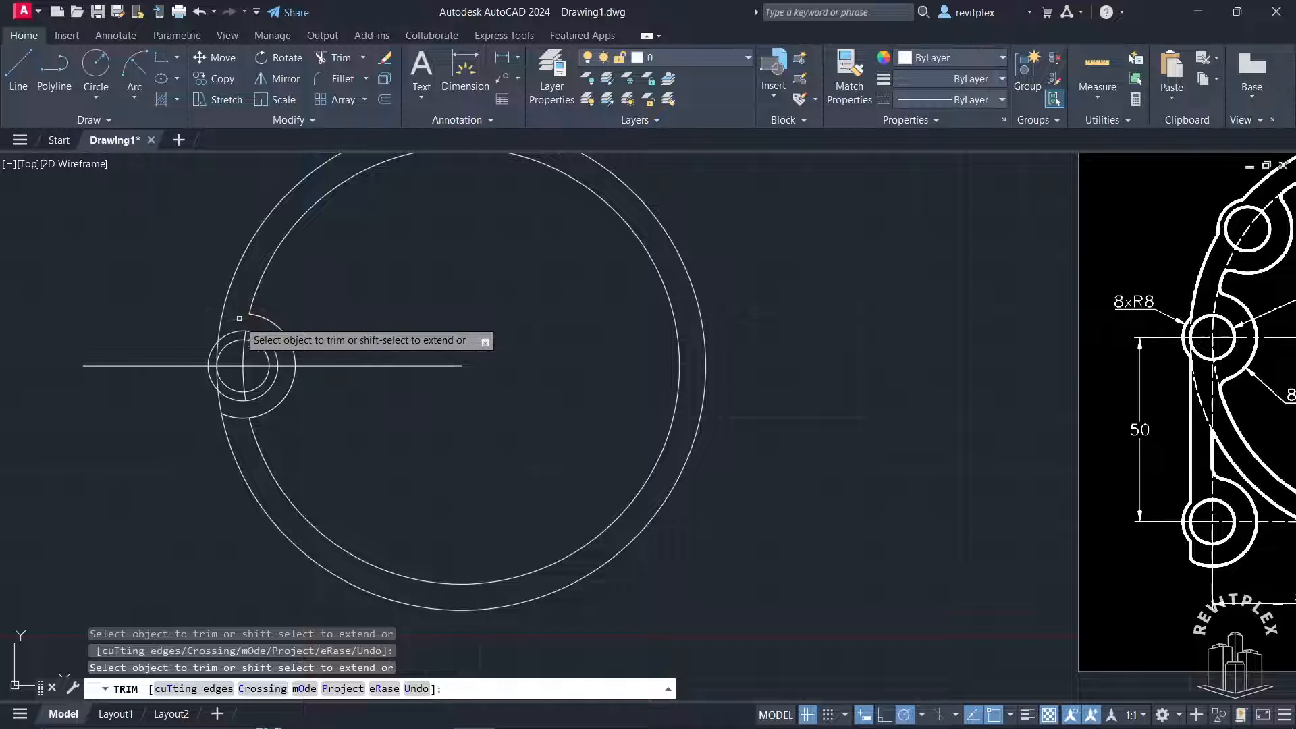
pyautogui.click(221, 378)
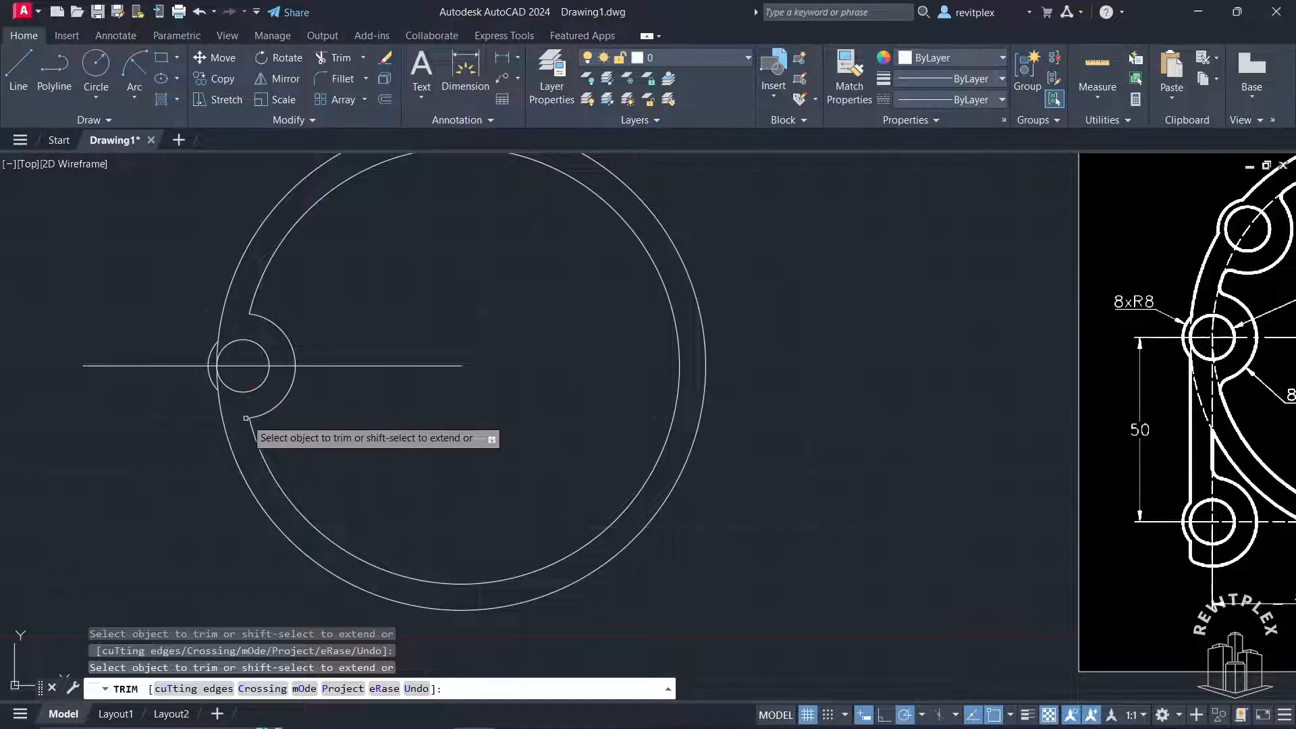
pyautogui.press('Escape')
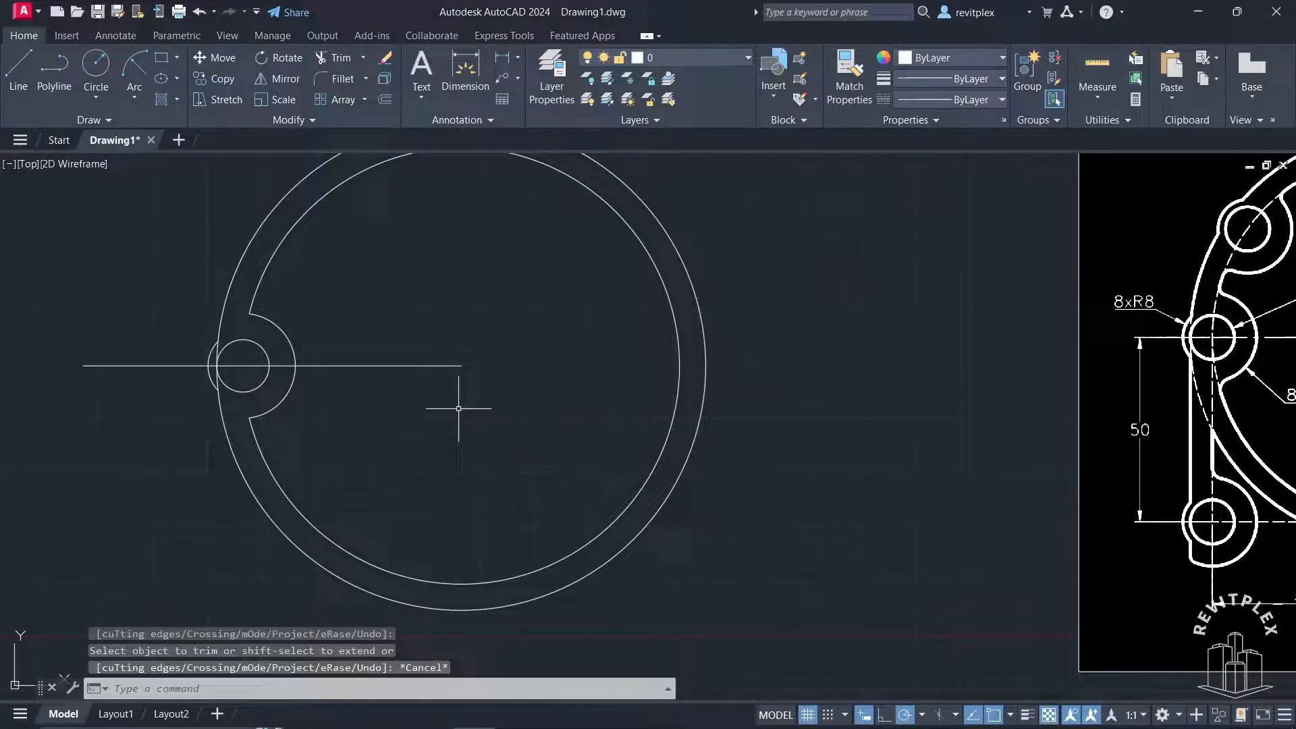
pyautogui.click(445, 366)
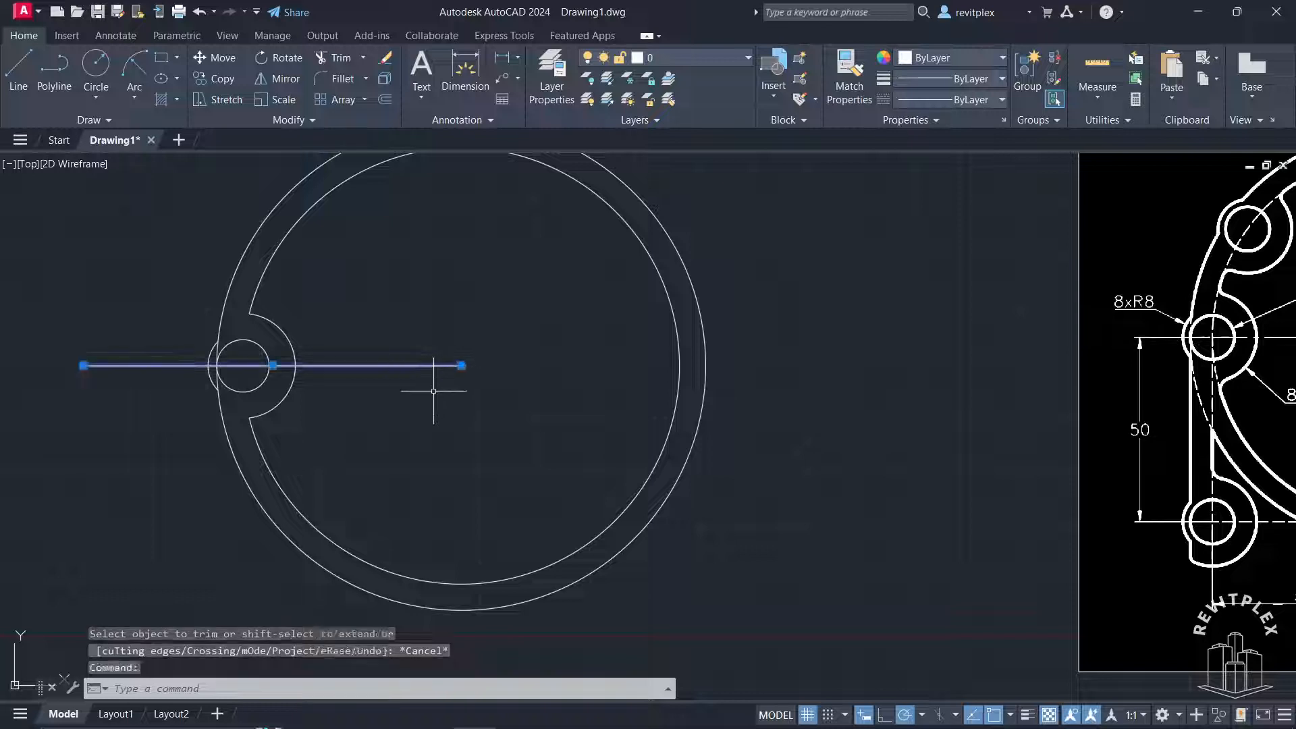
pyautogui.press('Delete')
# Create a polar array of the left lobe's circle and two arcs about the ring's centre with 10 items over 360 degrees
pyautogui.scroll(-2, 401, 395)
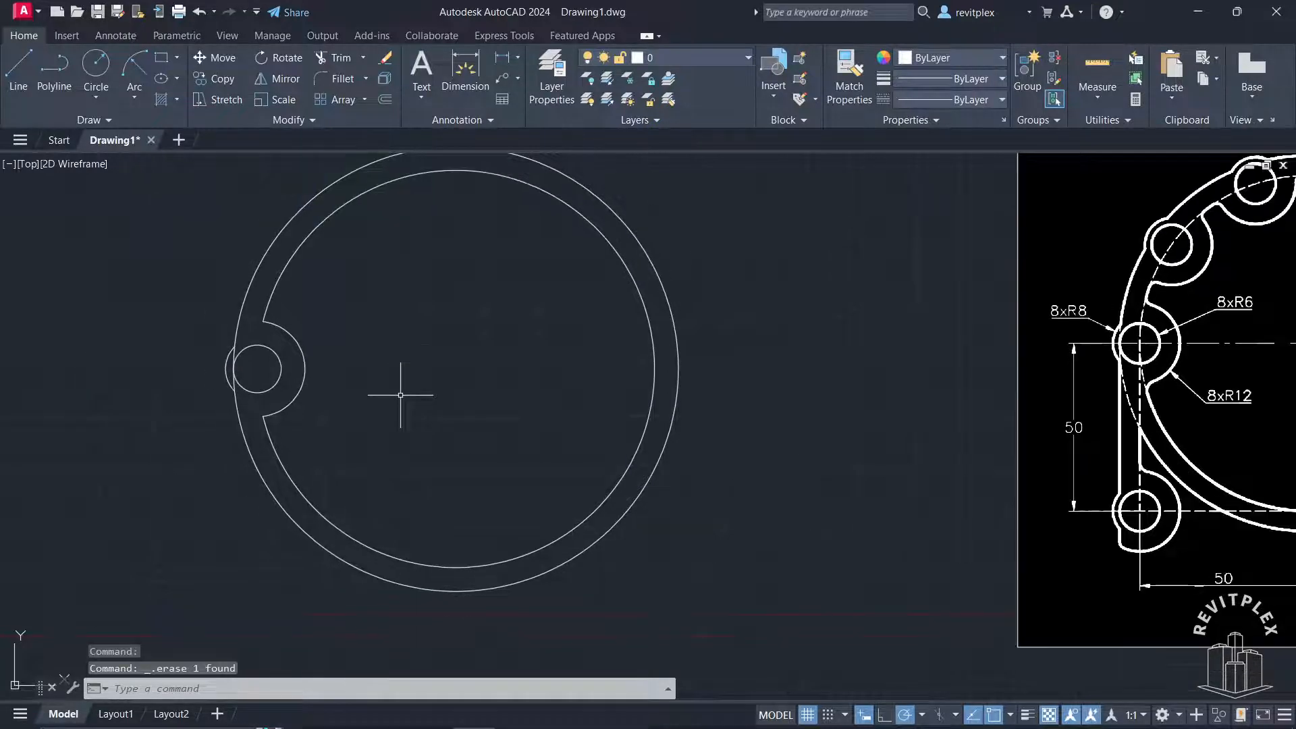
pyautogui.moveTo(422, 384)
pyautogui.mouseDown(button='middle')
pyautogui.moveTo(384, 399)
pyautogui.moveTo(318, 387)
pyautogui.mouseUp(button='middle')
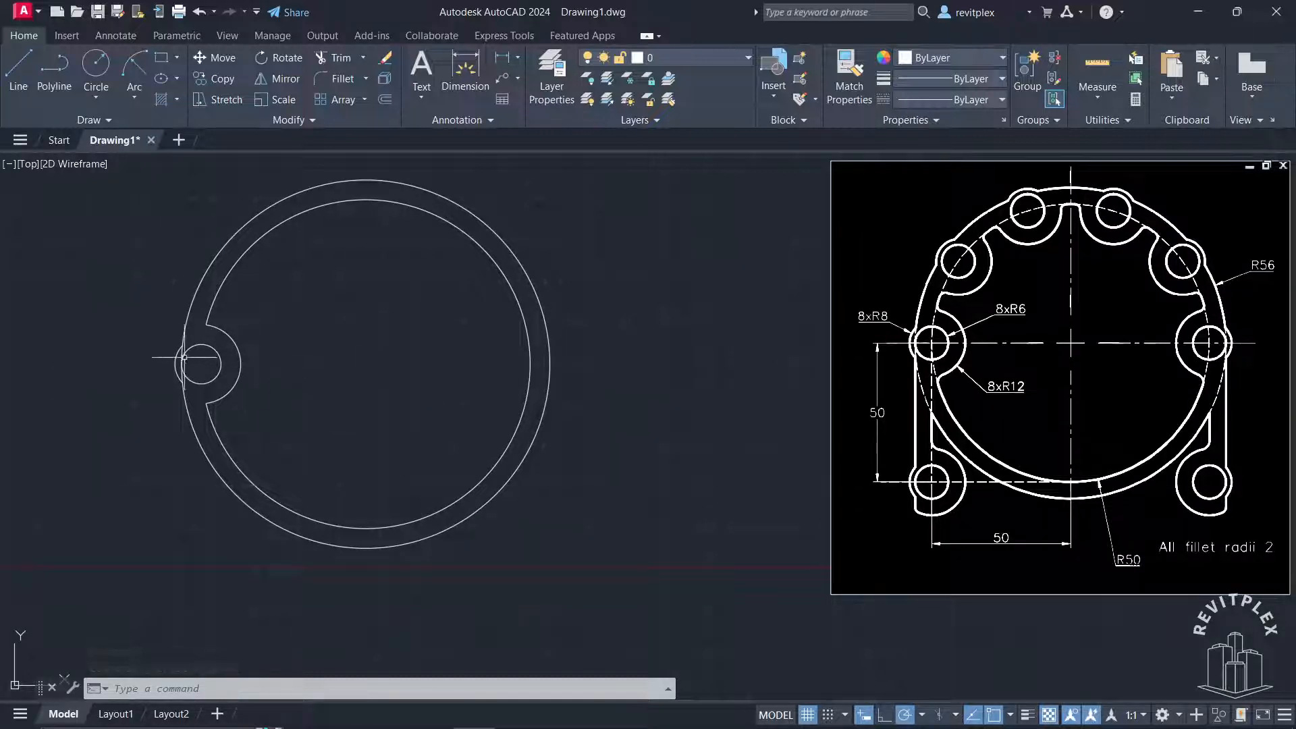
pyautogui.click(124, 310)
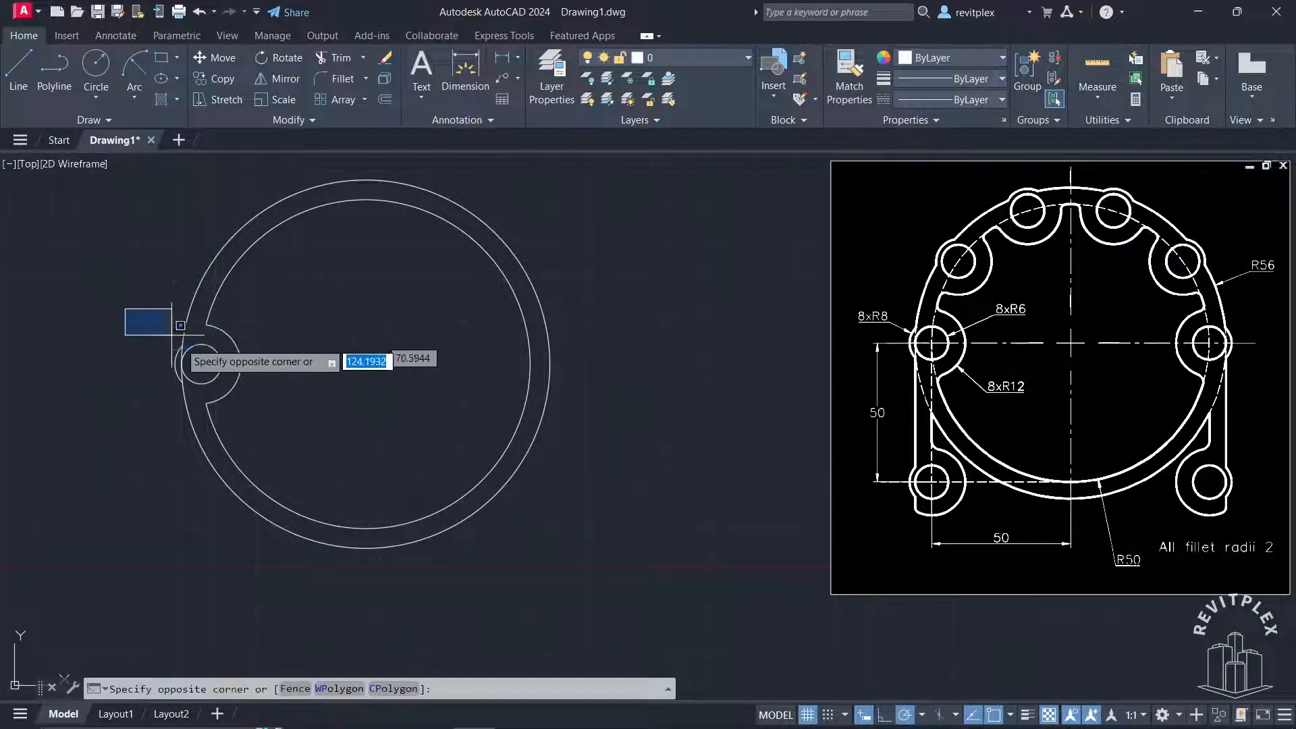
pyautogui.click(277, 418)
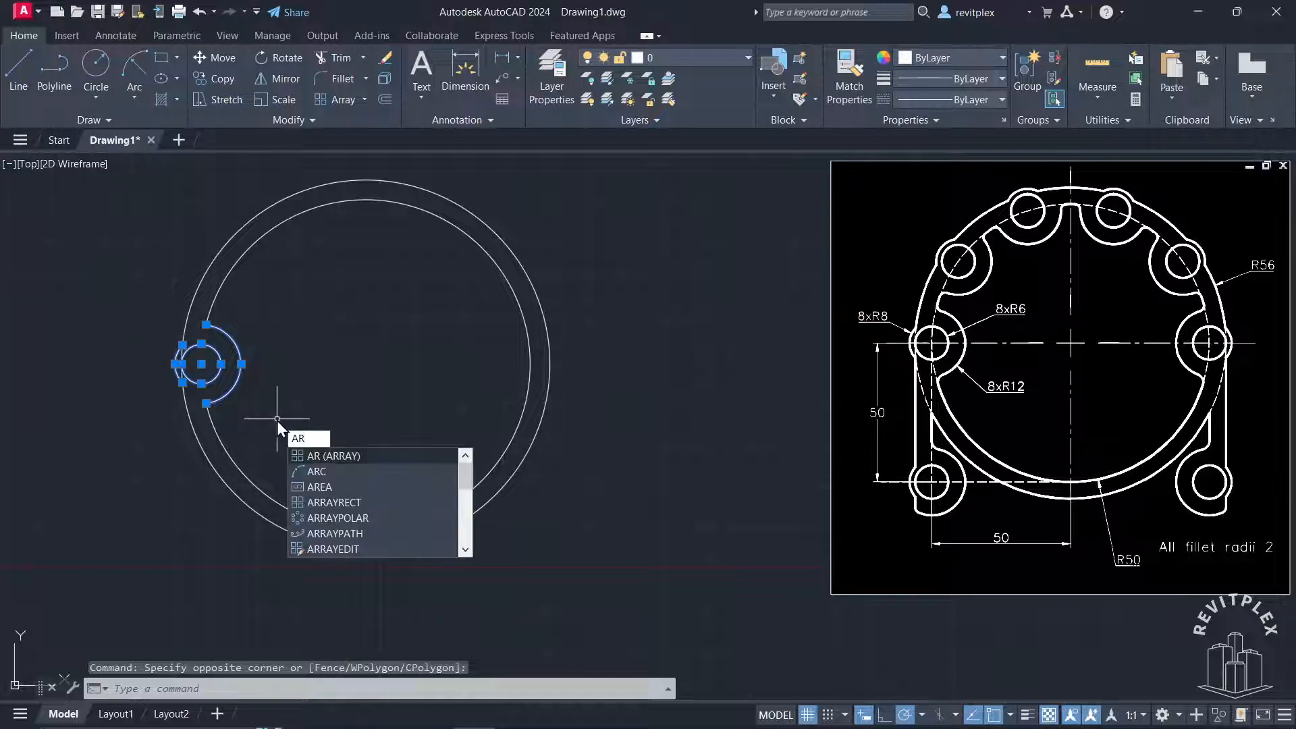
pyautogui.press('Return')
pyautogui.click(335, 496)
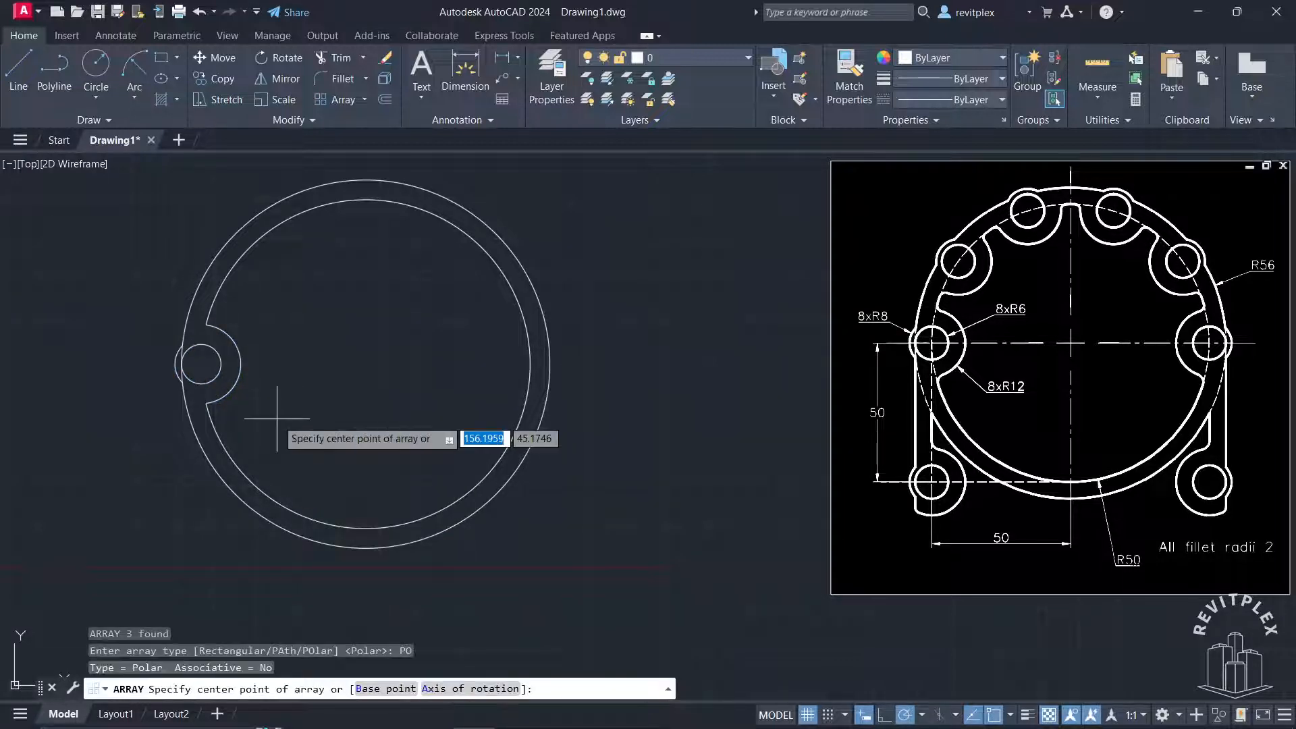
pyautogui.click(366, 363)
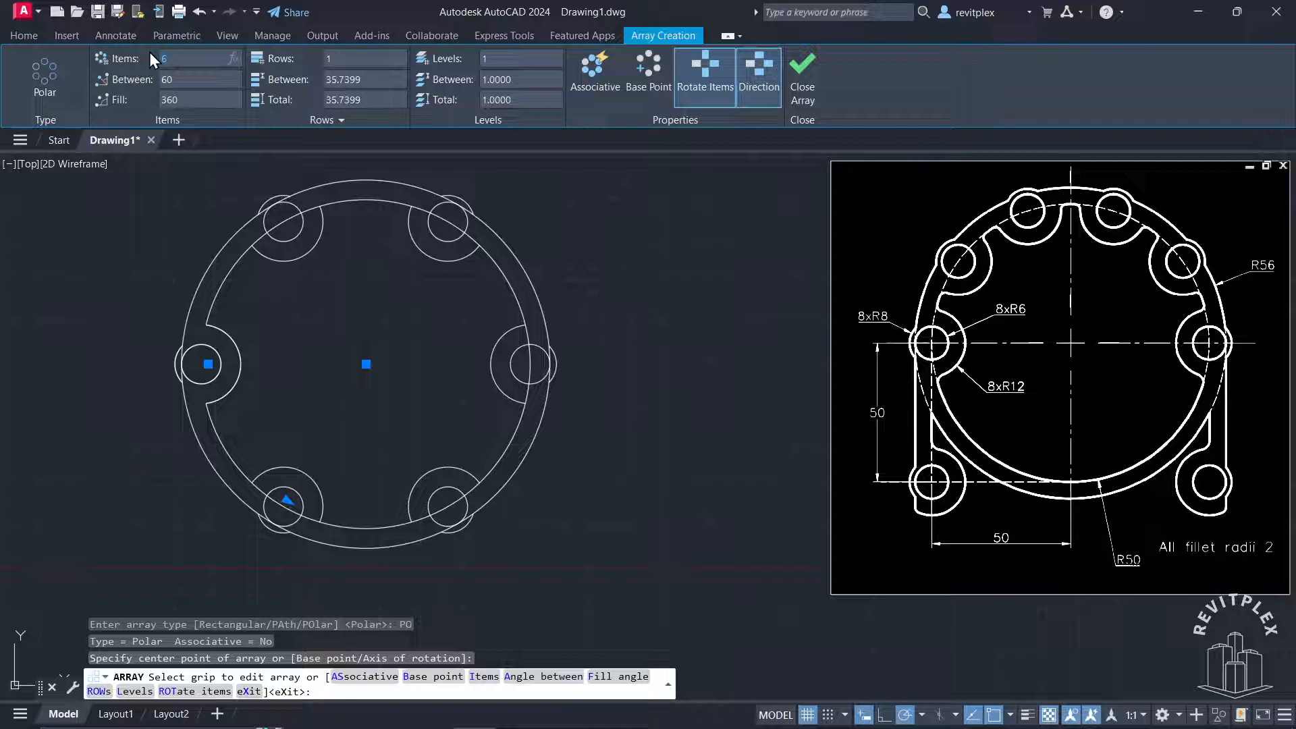
pyautogui.press('Return')
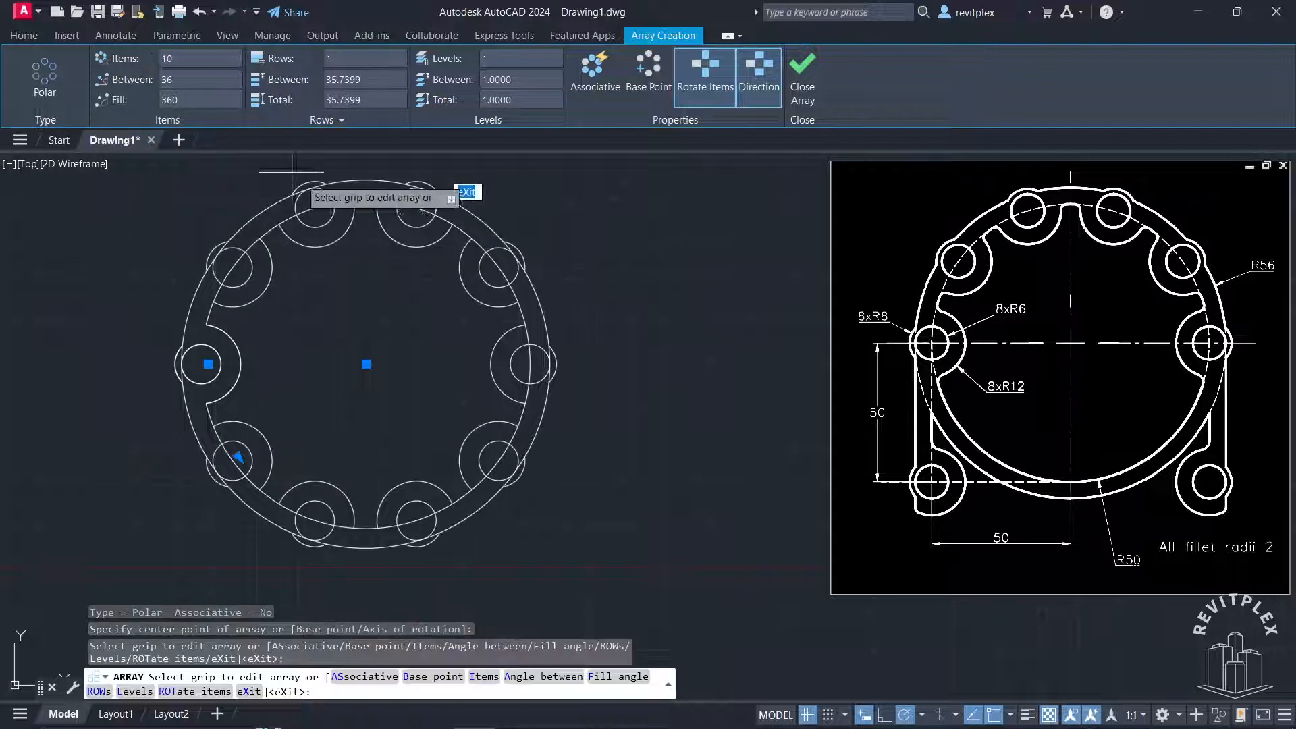
pyautogui.press('Escape')
pyautogui.press('Escape')
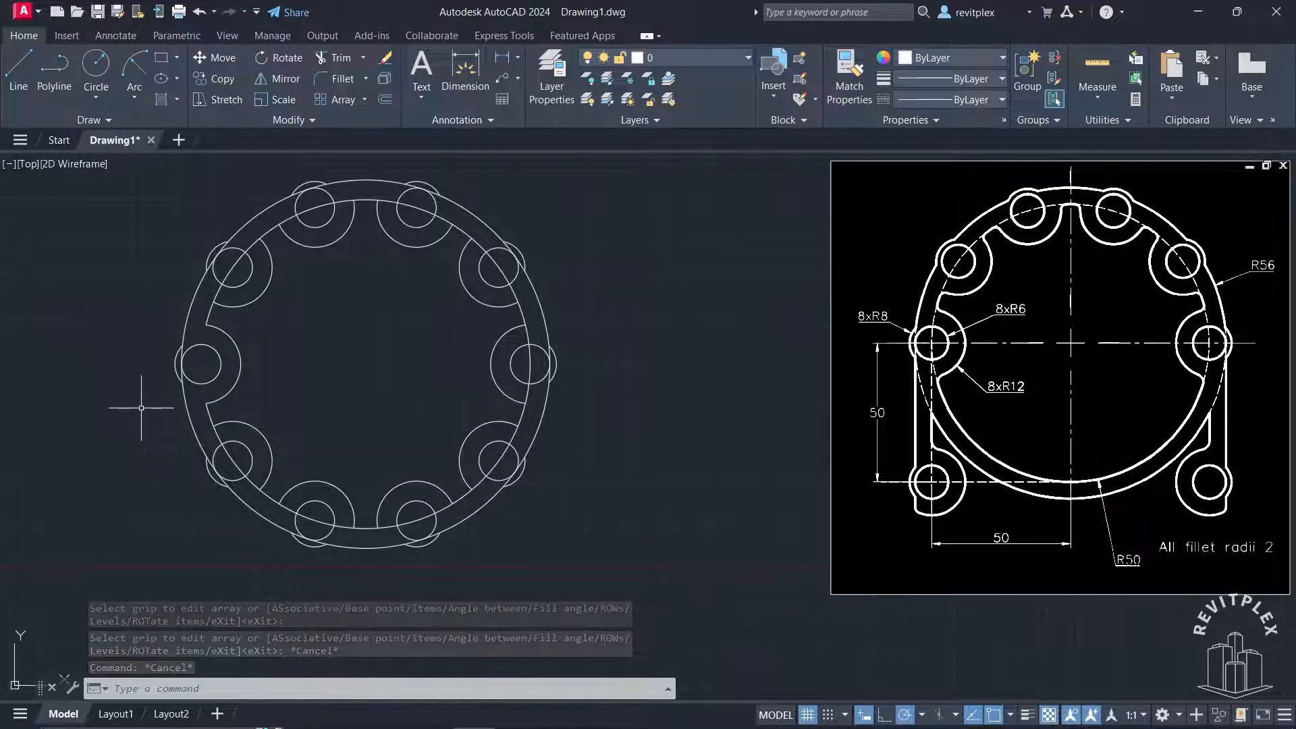
# Delete the four arrayed lobes on the lower half of the ring
pyautogui.click(141, 408)
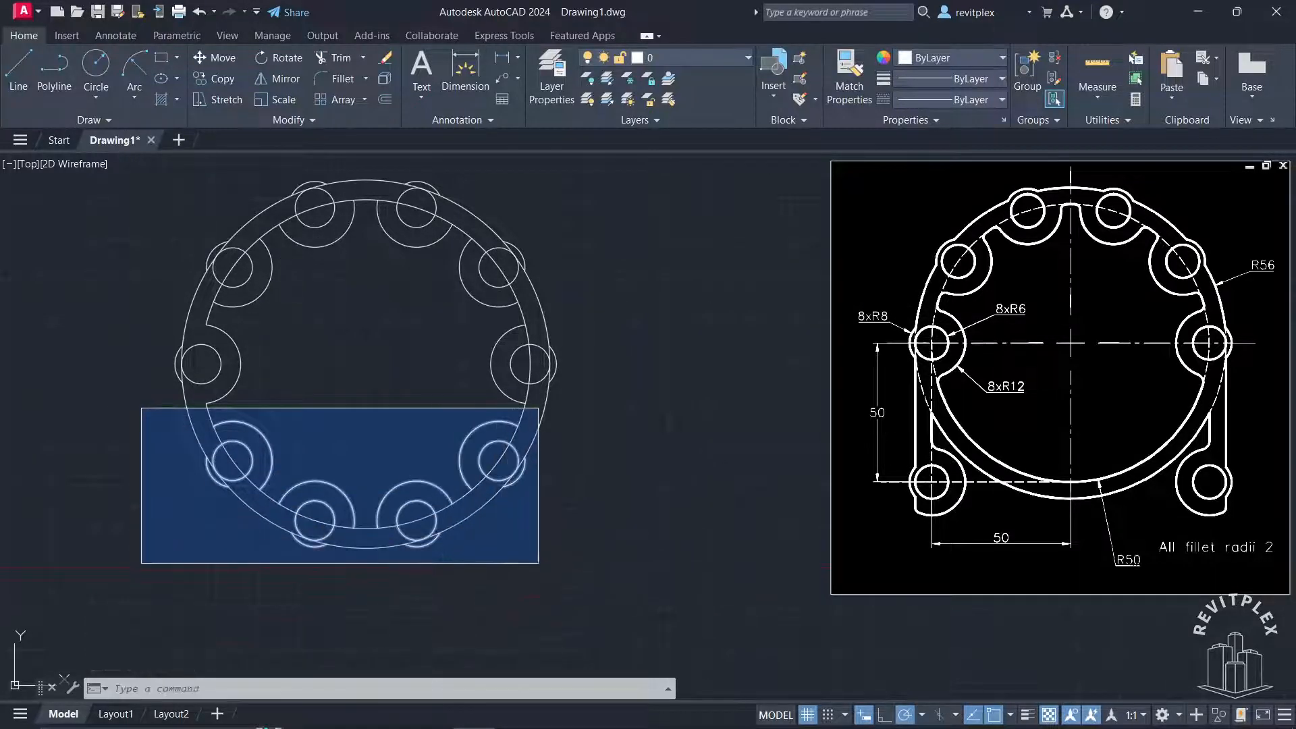
pyautogui.click(537, 563)
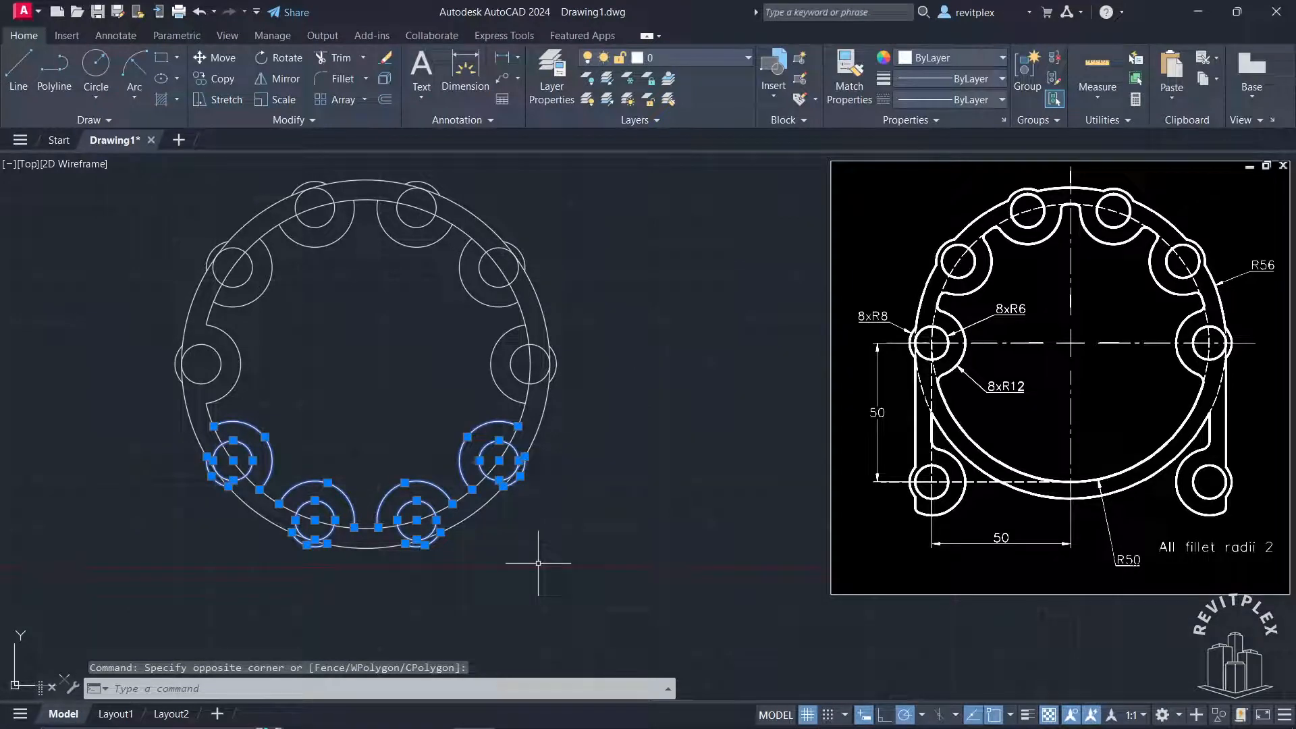
pyautogui.press('Delete')
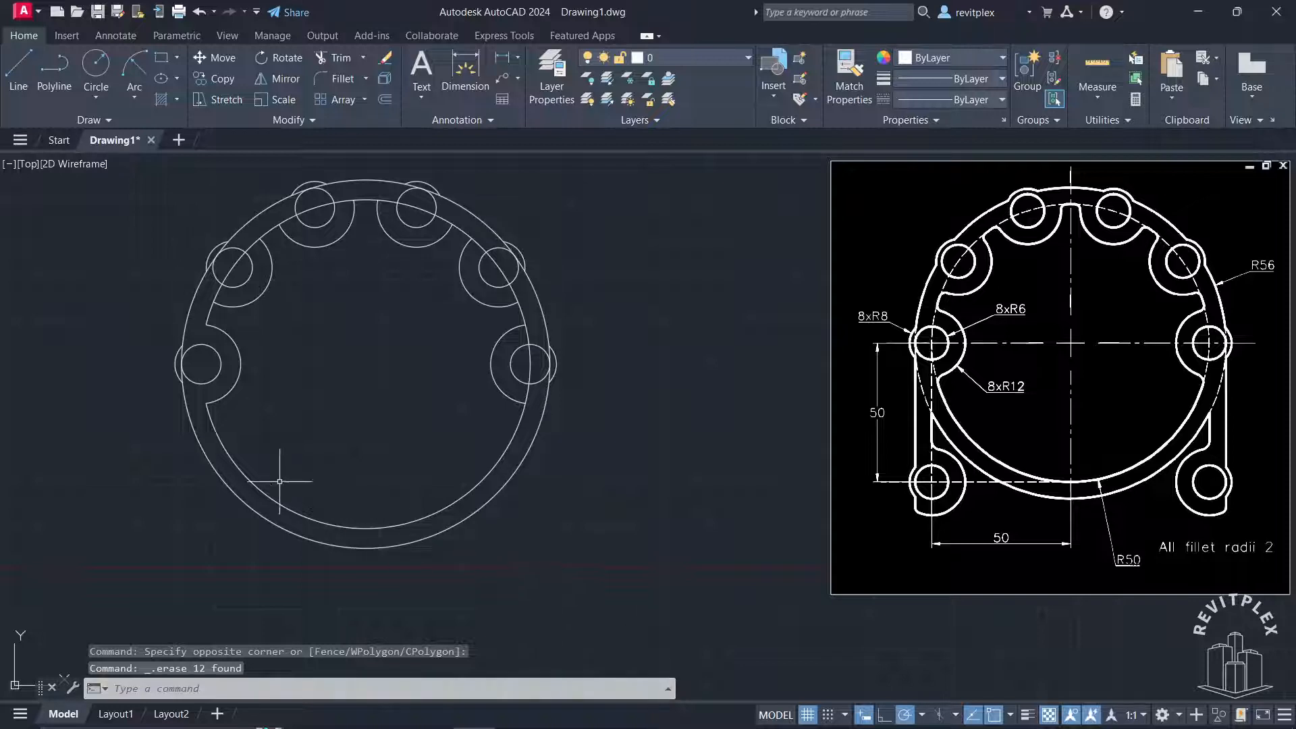
# Trim the radius-50 and radius-56 circle segments inside the three lobes on the ring's left half, keeping the radius-6 holes whole
pyautogui.scroll(3, 184, 379)
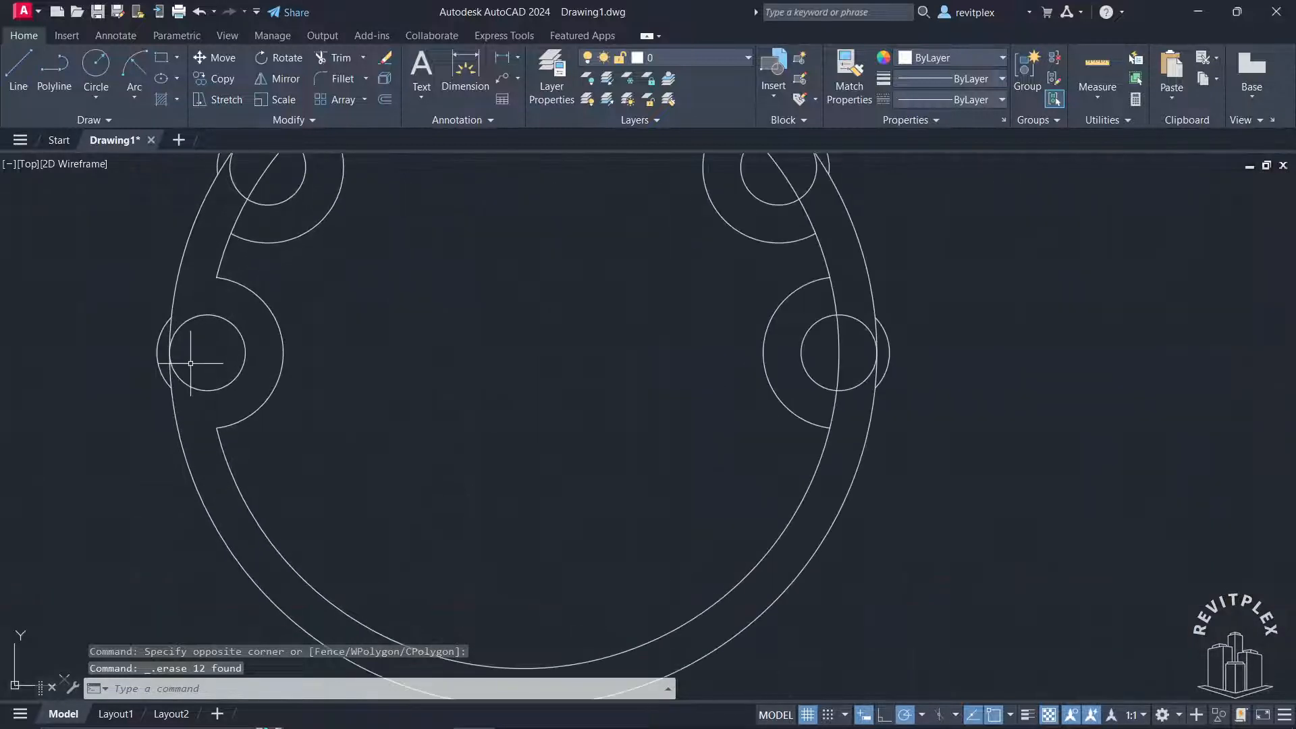
pyautogui.moveTo(191, 361); pyautogui.dragTo(333, 437, button='middle')
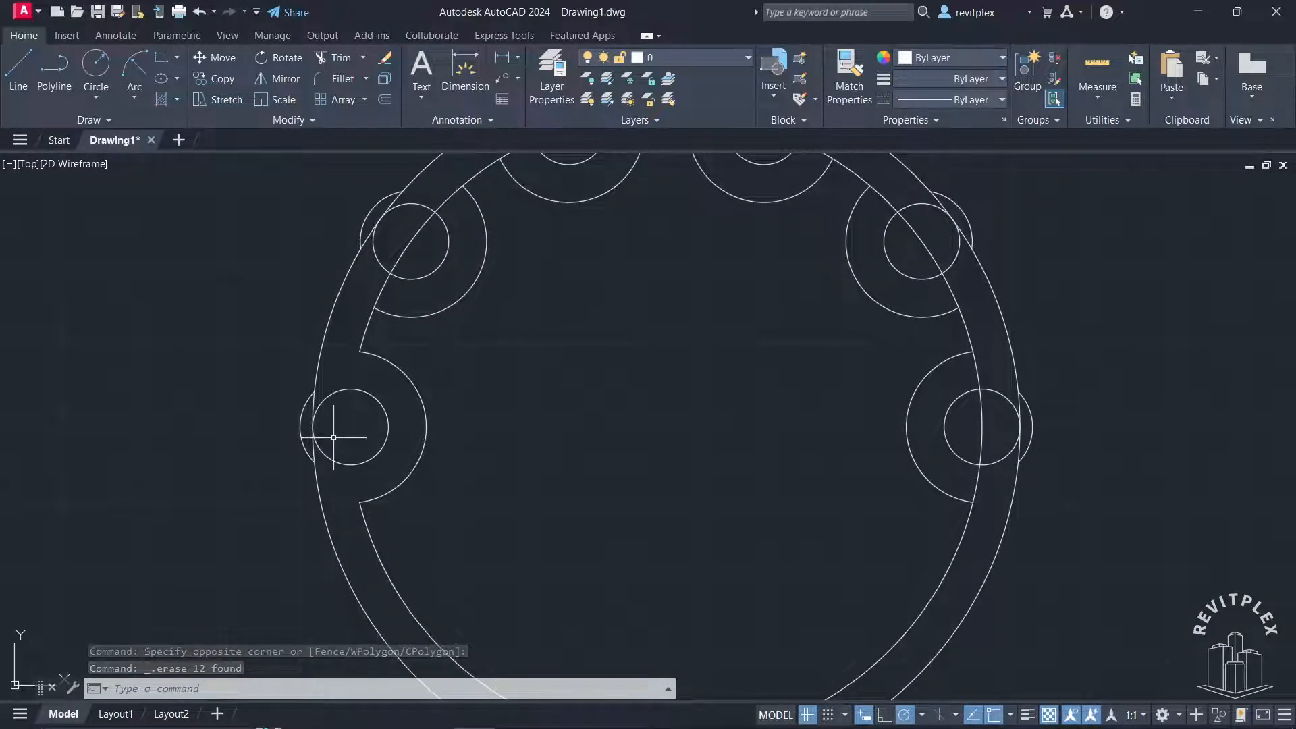
pyautogui.write('tr')
pyautogui.press('Return')
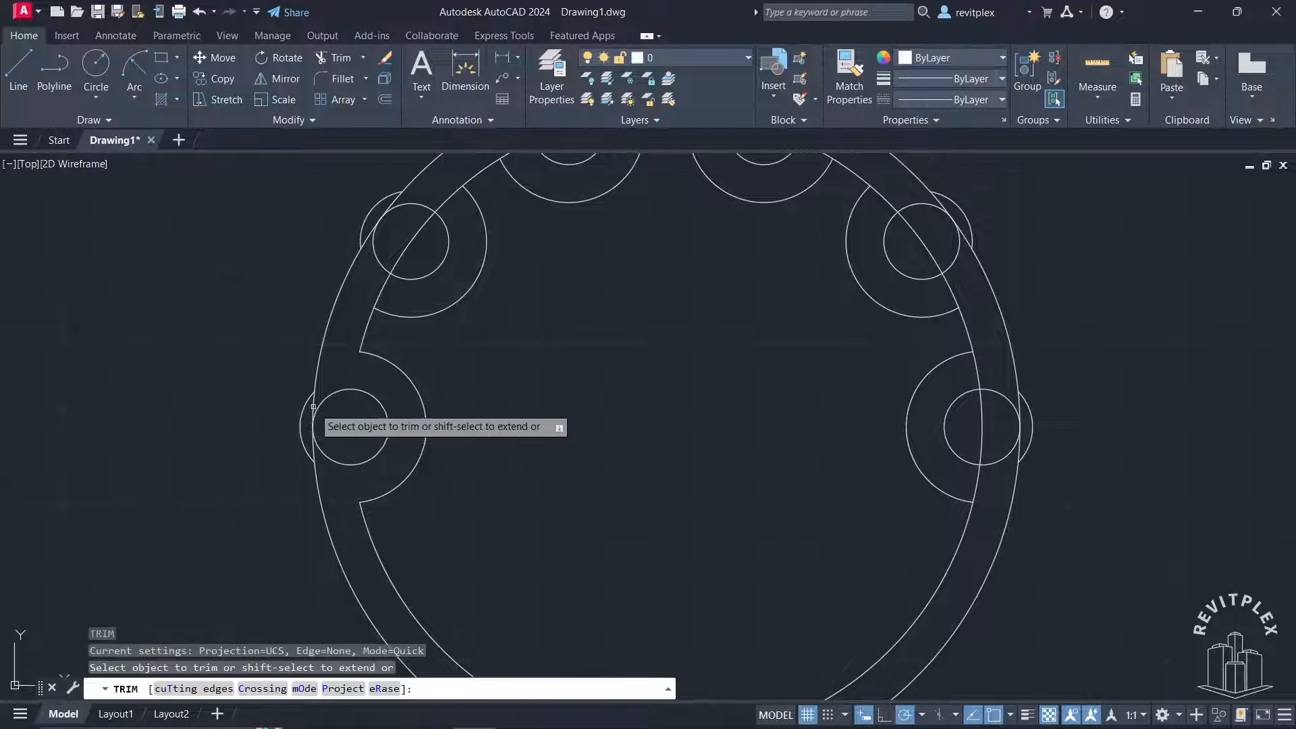
pyautogui.click(314, 405)
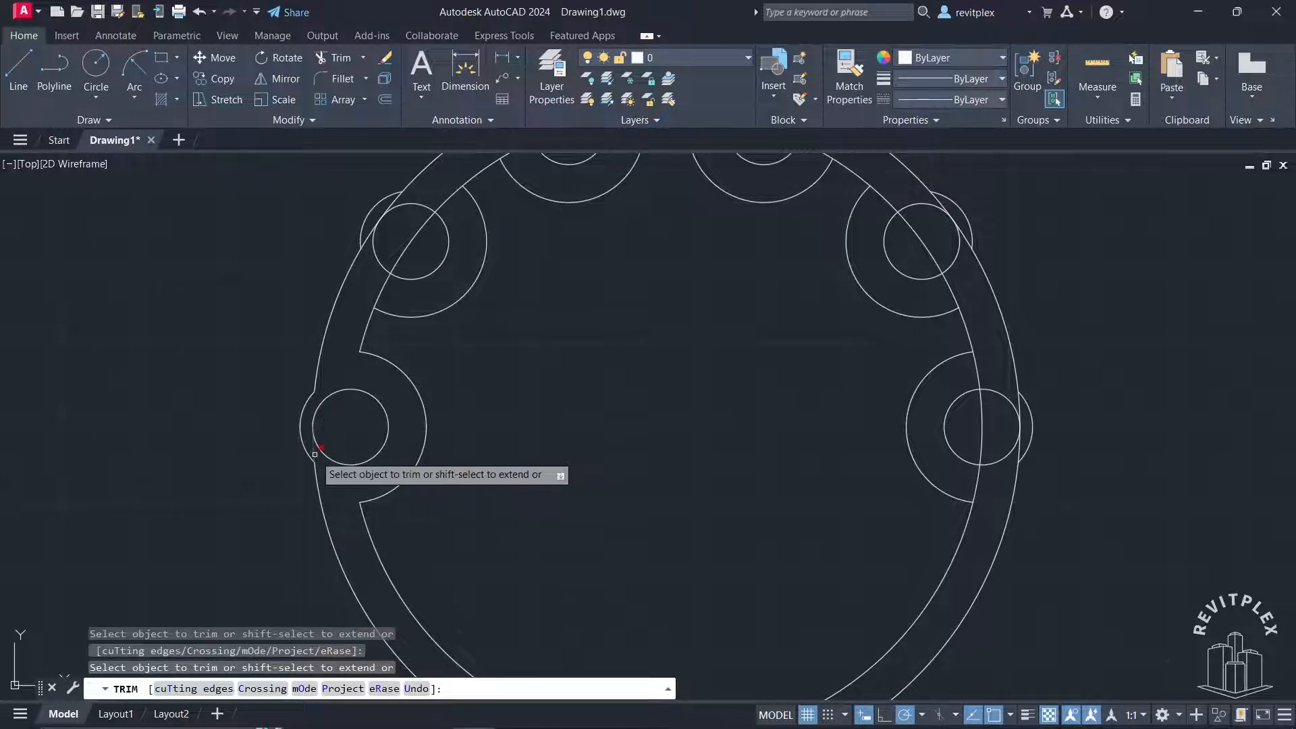
pyautogui.scroll(-2, 405, 472)
pyautogui.scroll(3, 439, 398)
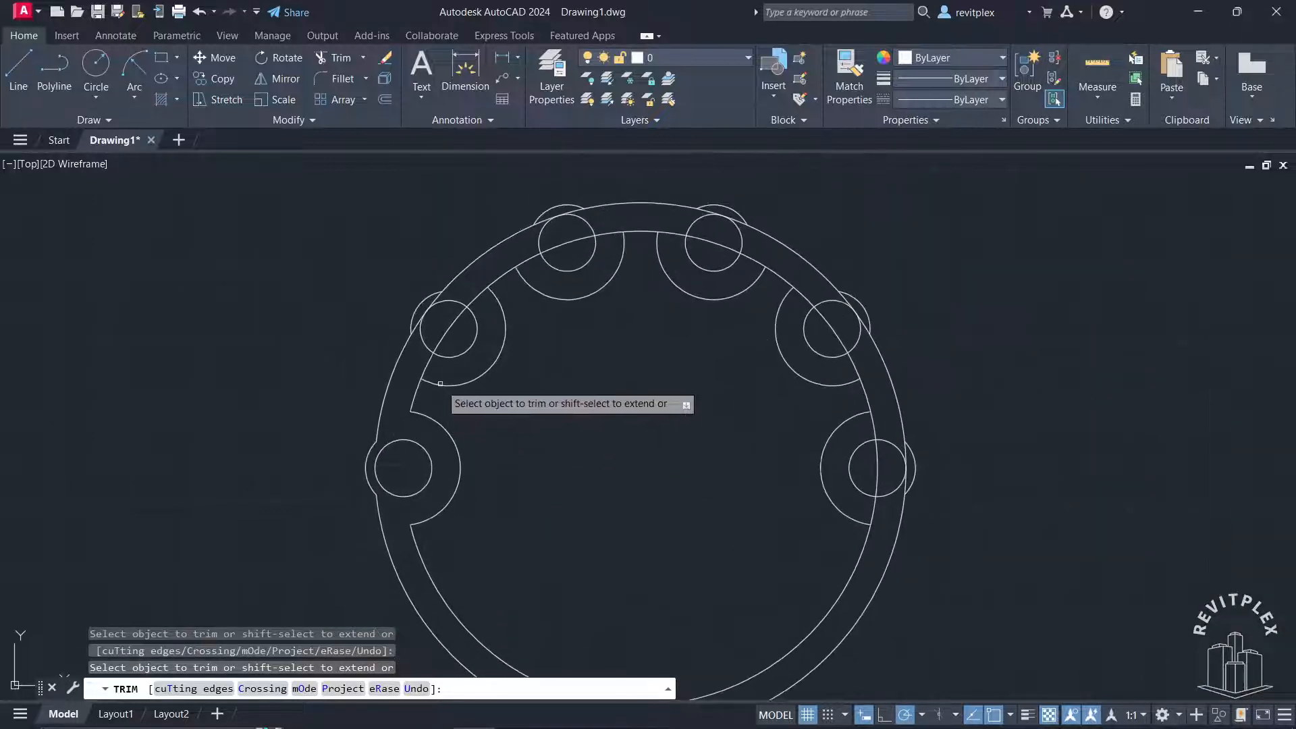
pyautogui.click(401, 313)
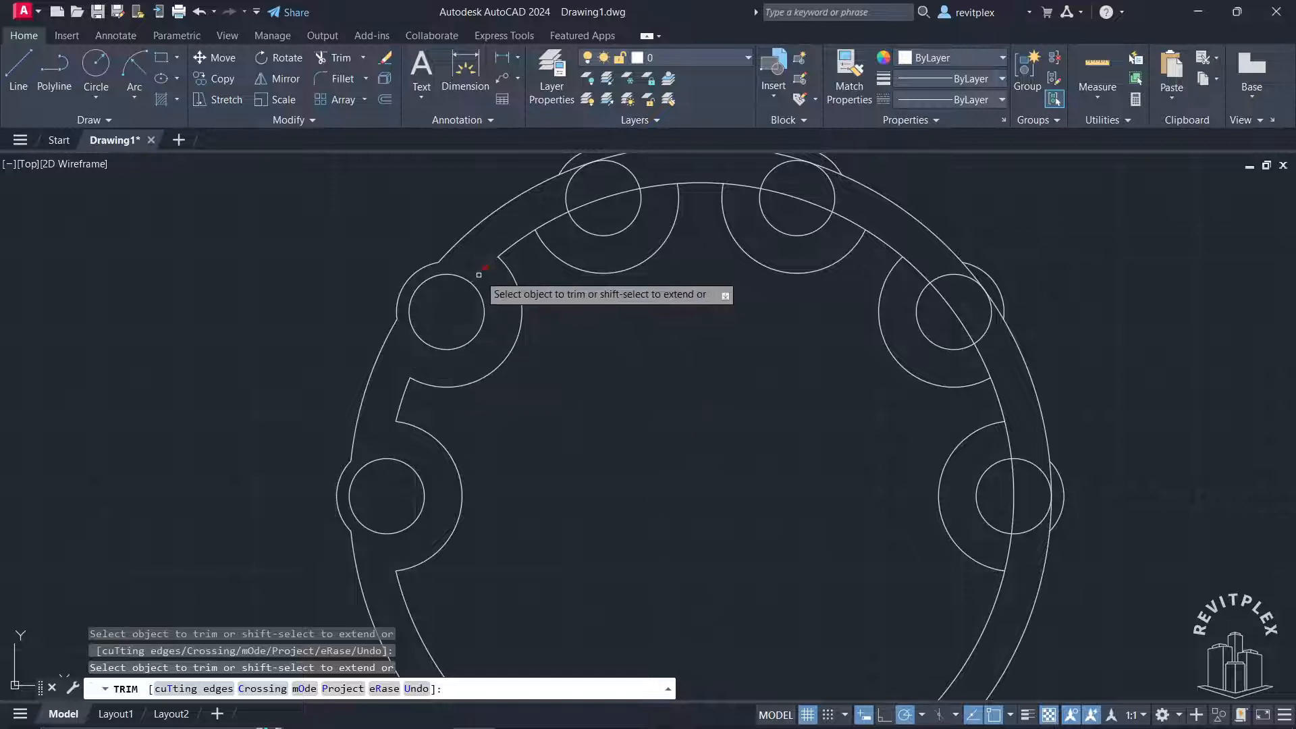
pyautogui.moveTo(745, 288); pyautogui.dragTo(595, 435, button='middle')
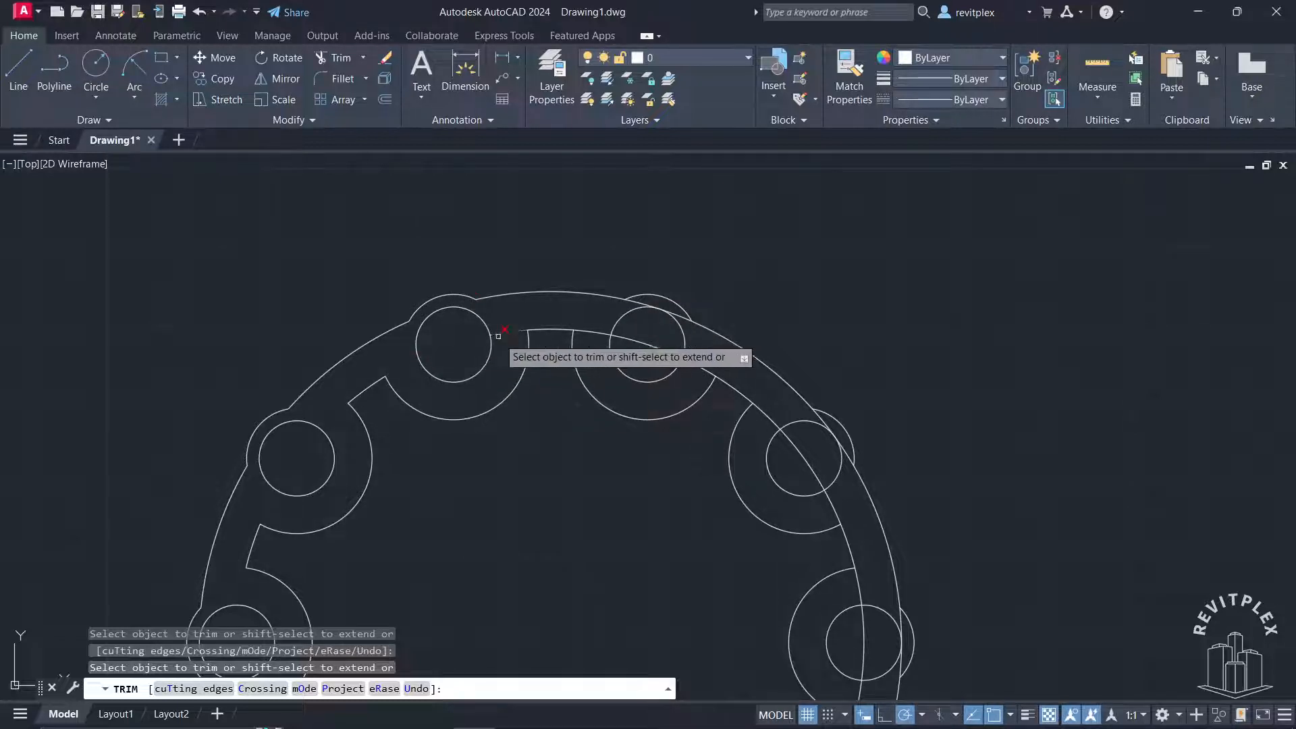
# Trim the inner and outer ring segments crossing the lobe just right of the ring's top
pyautogui.scroll(2, 635, 379)
pyautogui.scroll(1, 594, 398)
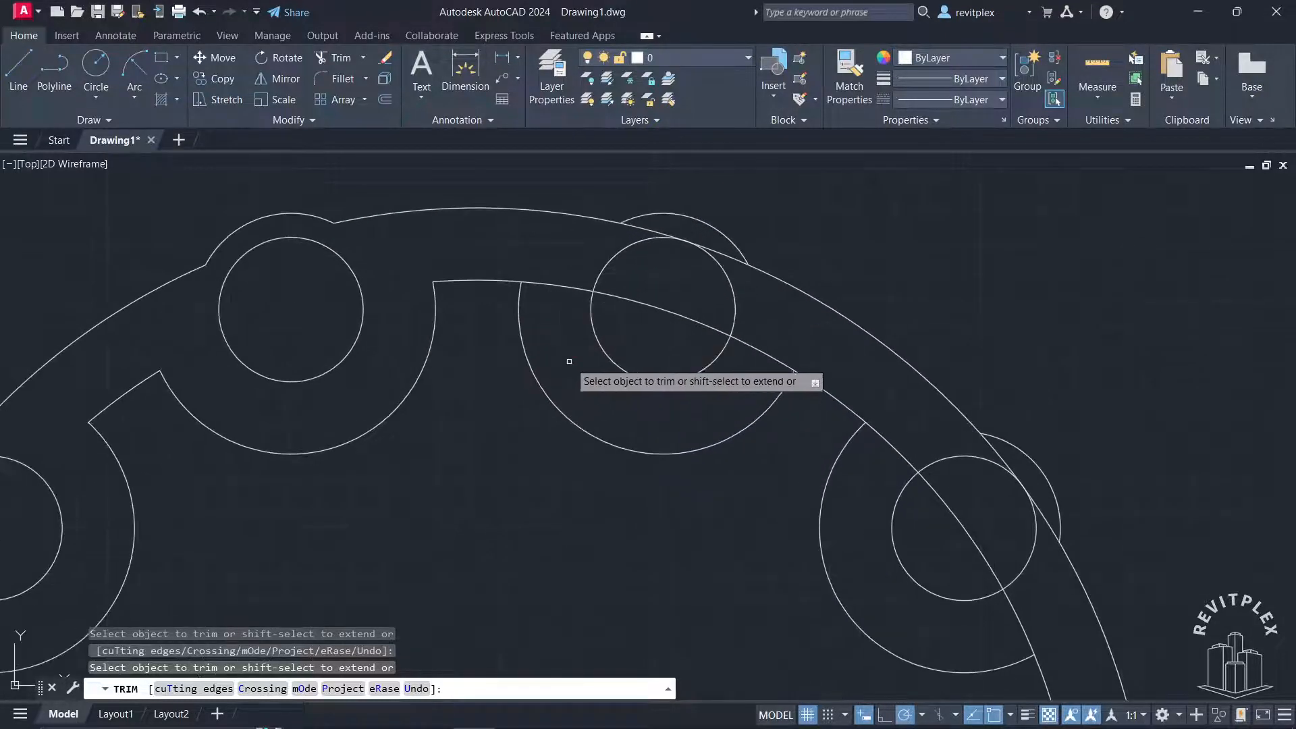
pyautogui.click(562, 288)
pyautogui.press('Return')
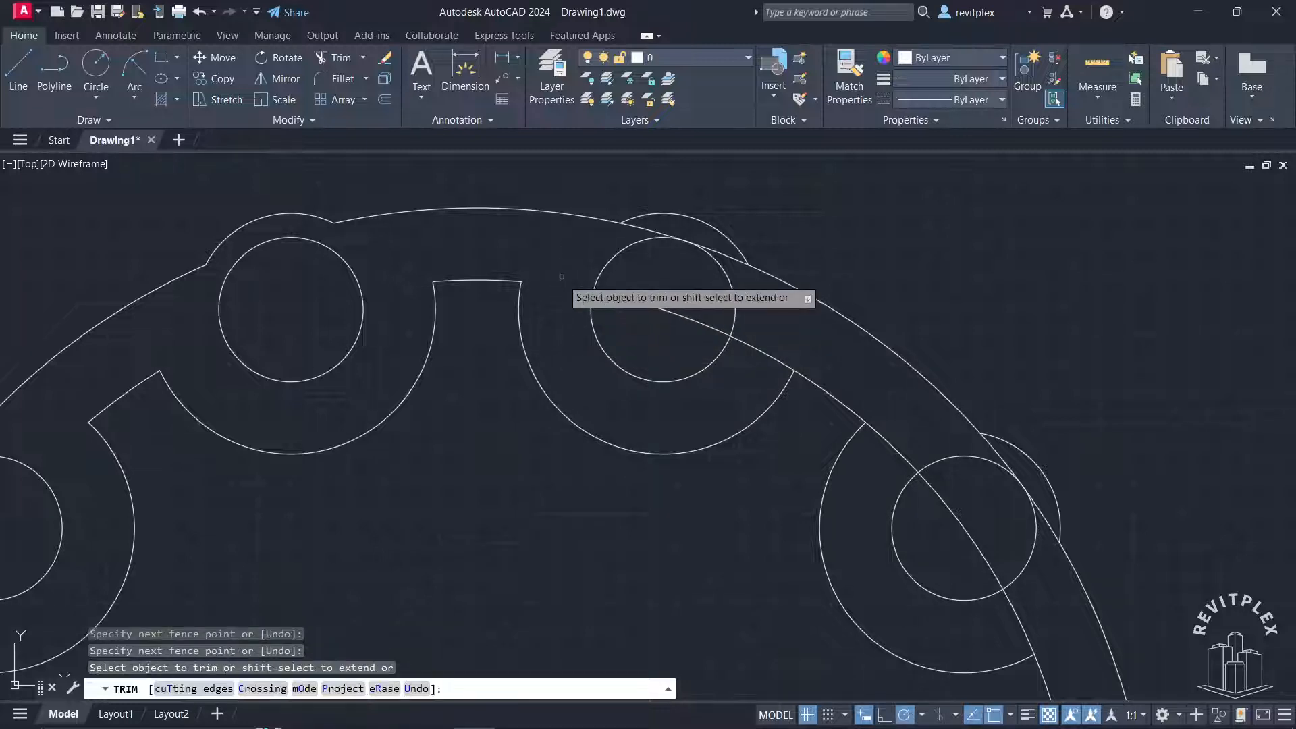
pyautogui.moveTo(665, 332); pyautogui.dragTo(680, 296)
pyautogui.moveTo(626, 238); pyautogui.dragTo(660, 209)
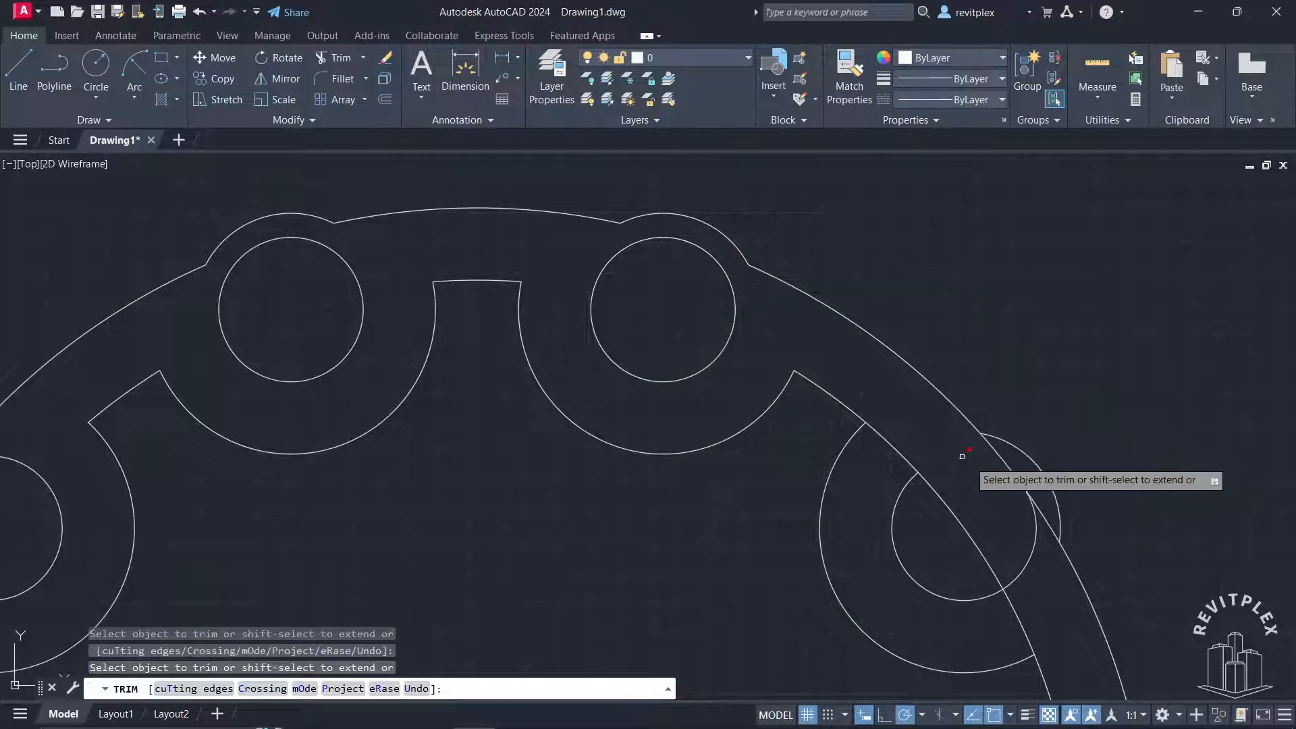
# Trim the inner and outer ring segments crossing the upper-right lobe between the top and rightmost lobes
pyautogui.moveTo(1005, 445); pyautogui.dragTo(998, 451)
pyautogui.click(1038, 509)
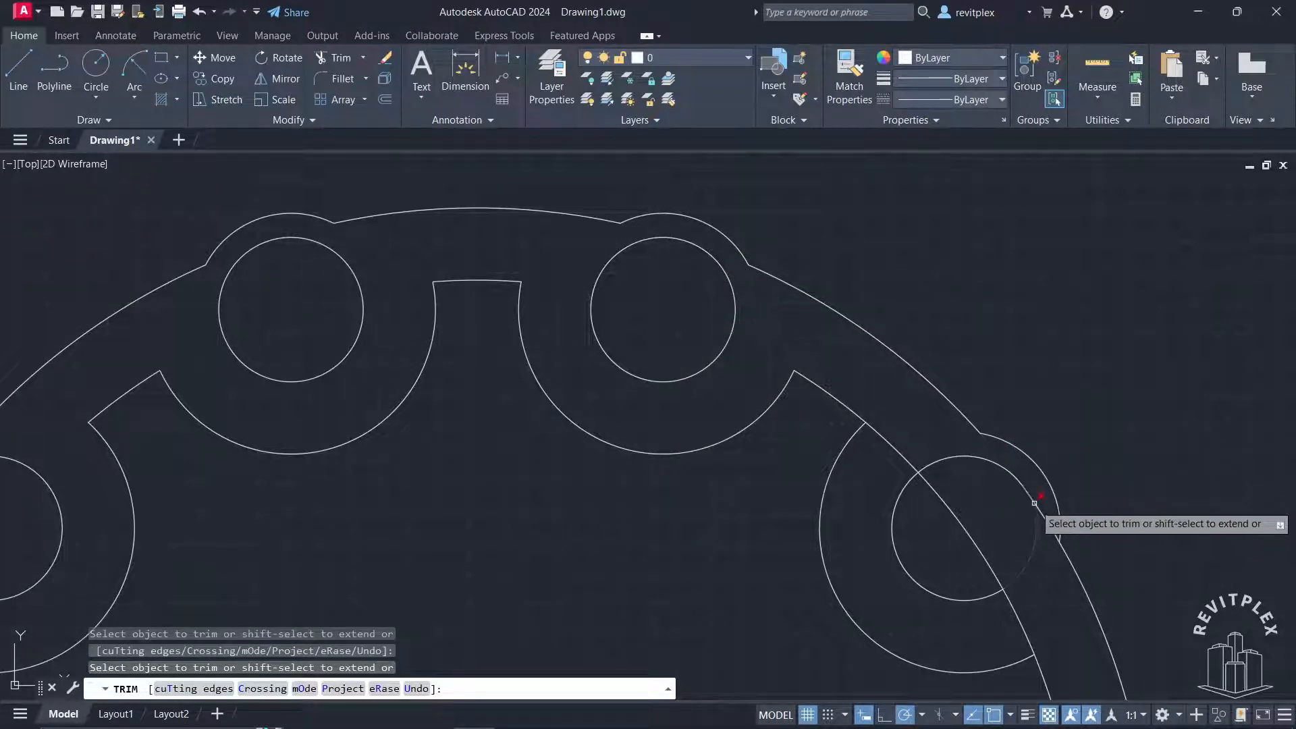
pyautogui.moveTo(873, 493); pyautogui.dragTo(912, 410)
pyautogui.moveTo(916, 496); pyautogui.dragTo(962, 499)
pyautogui.moveTo(995, 621); pyautogui.dragTo(1028, 613)
# Trim the inner and outer ring segments crossing the rightmost lobe on the horizontal centreline
pyautogui.scroll(-1, 1026, 612)
pyautogui.moveTo(1020, 598); pyautogui.dragTo(757, 326, button='middle')
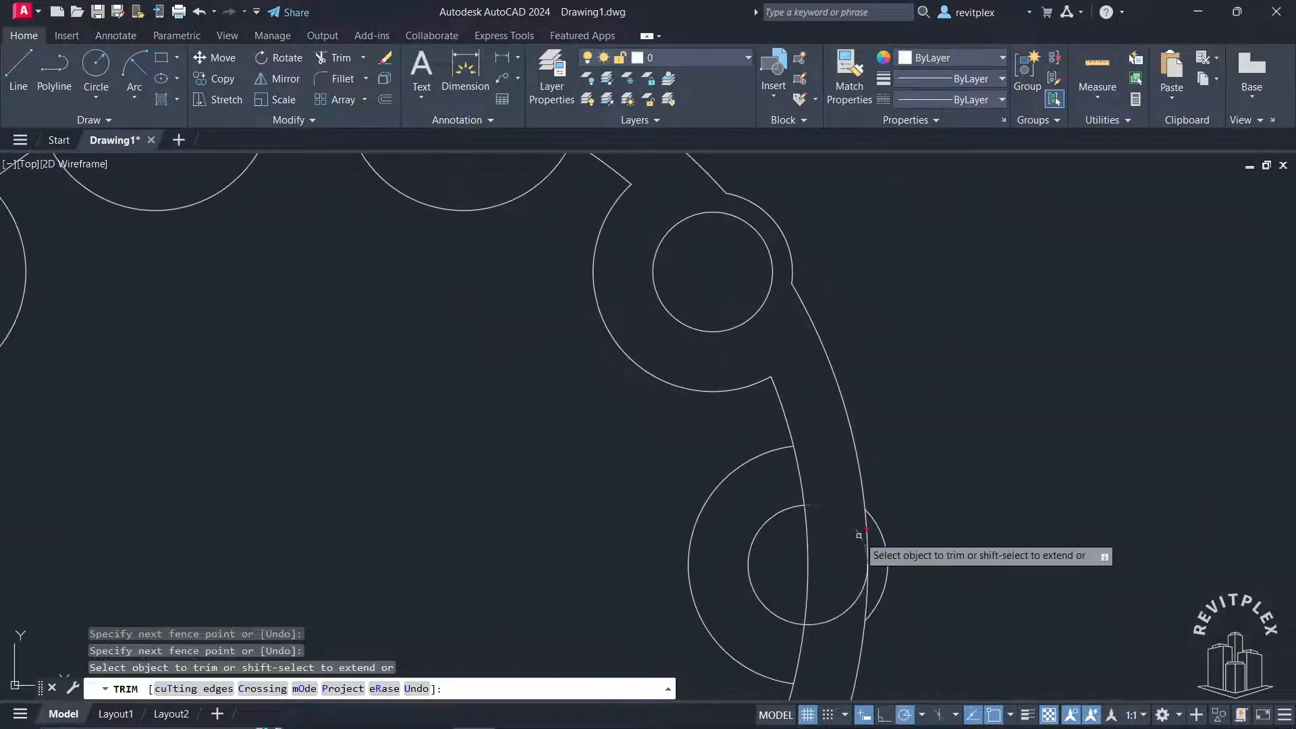
pyautogui.moveTo(859, 535); pyautogui.dragTo(817, 403, button='middle')
pyautogui.moveTo(730, 356); pyautogui.dragTo(776, 346)
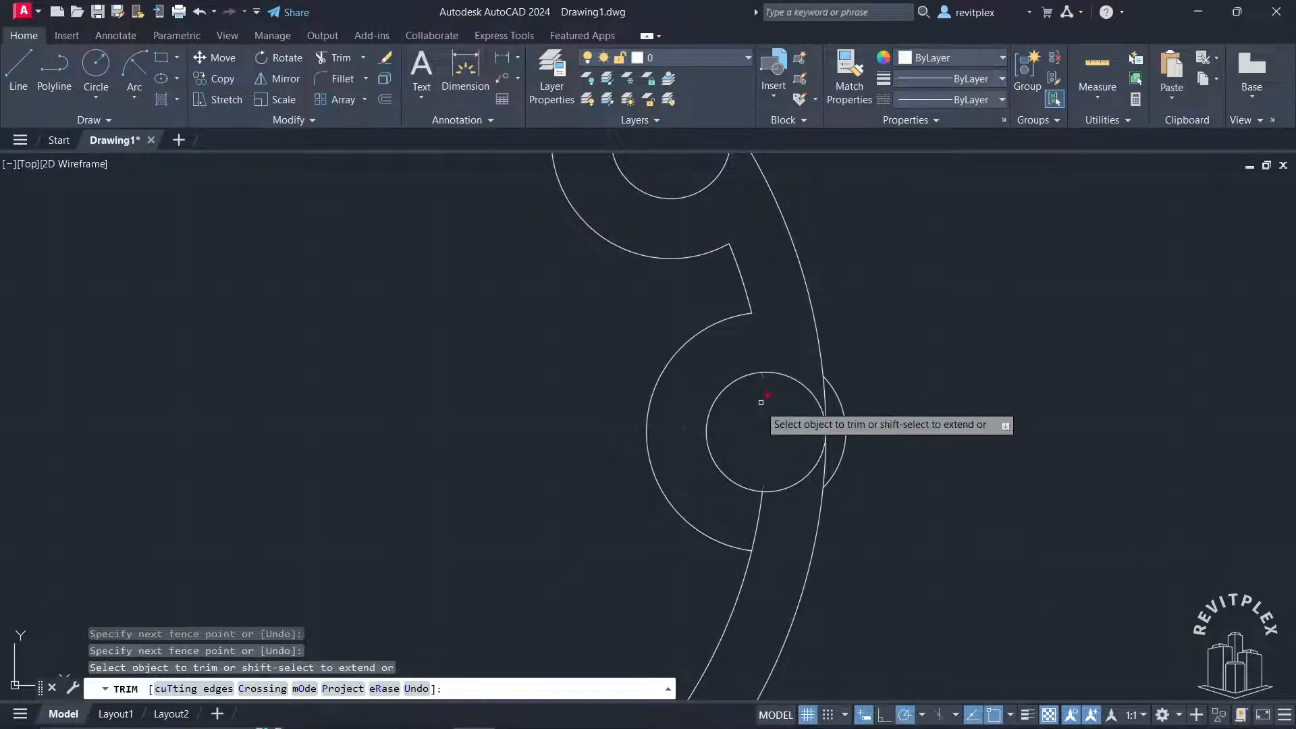
pyautogui.moveTo(757, 411); pyautogui.dragTo(775, 419)
pyautogui.moveTo(747, 509); pyautogui.dragTo(769, 511)
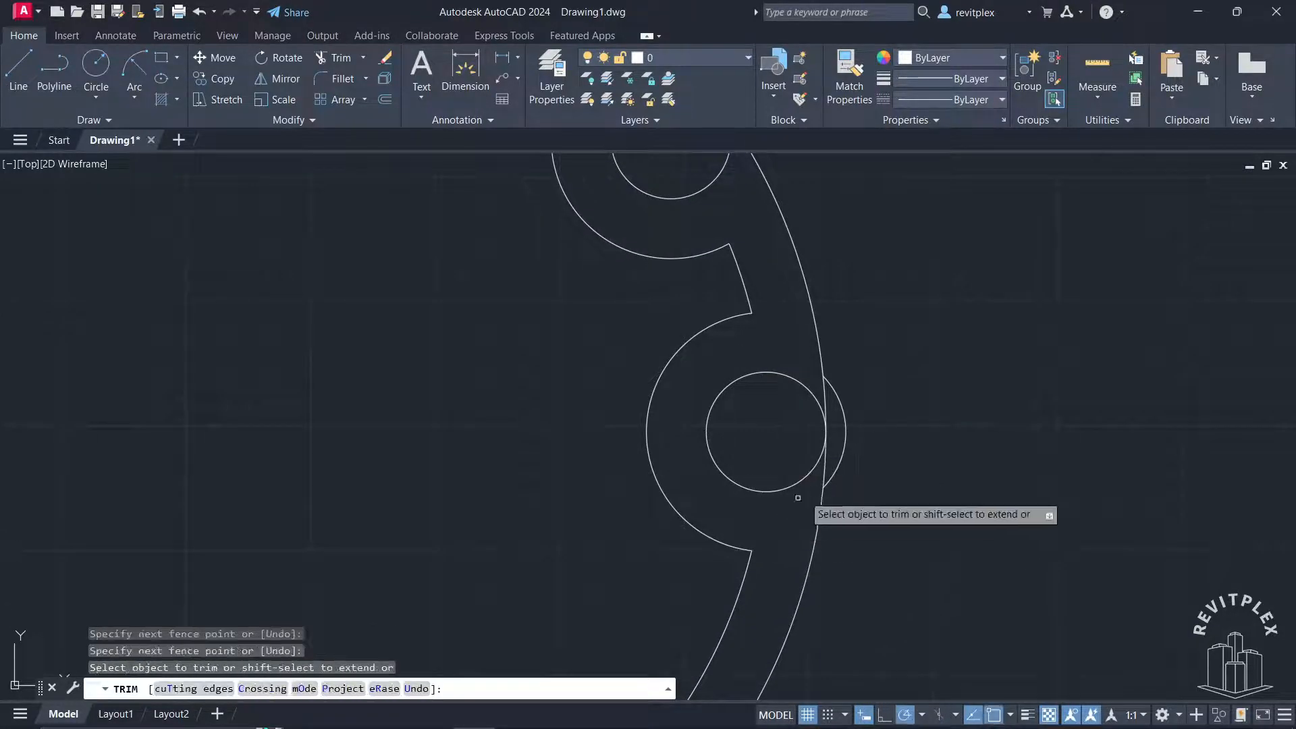
pyautogui.moveTo(830, 448); pyautogui.dragTo(825, 480)
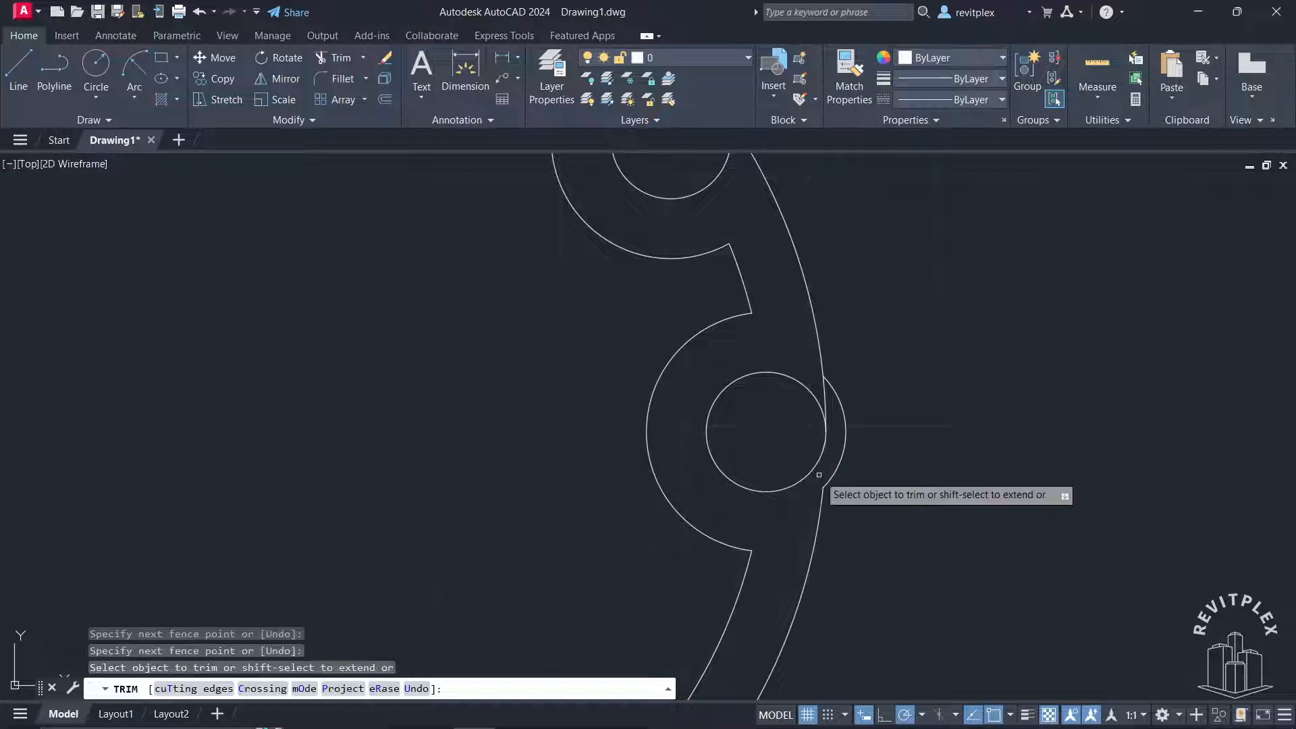
pyautogui.moveTo(835, 413); pyautogui.dragTo(816, 386)
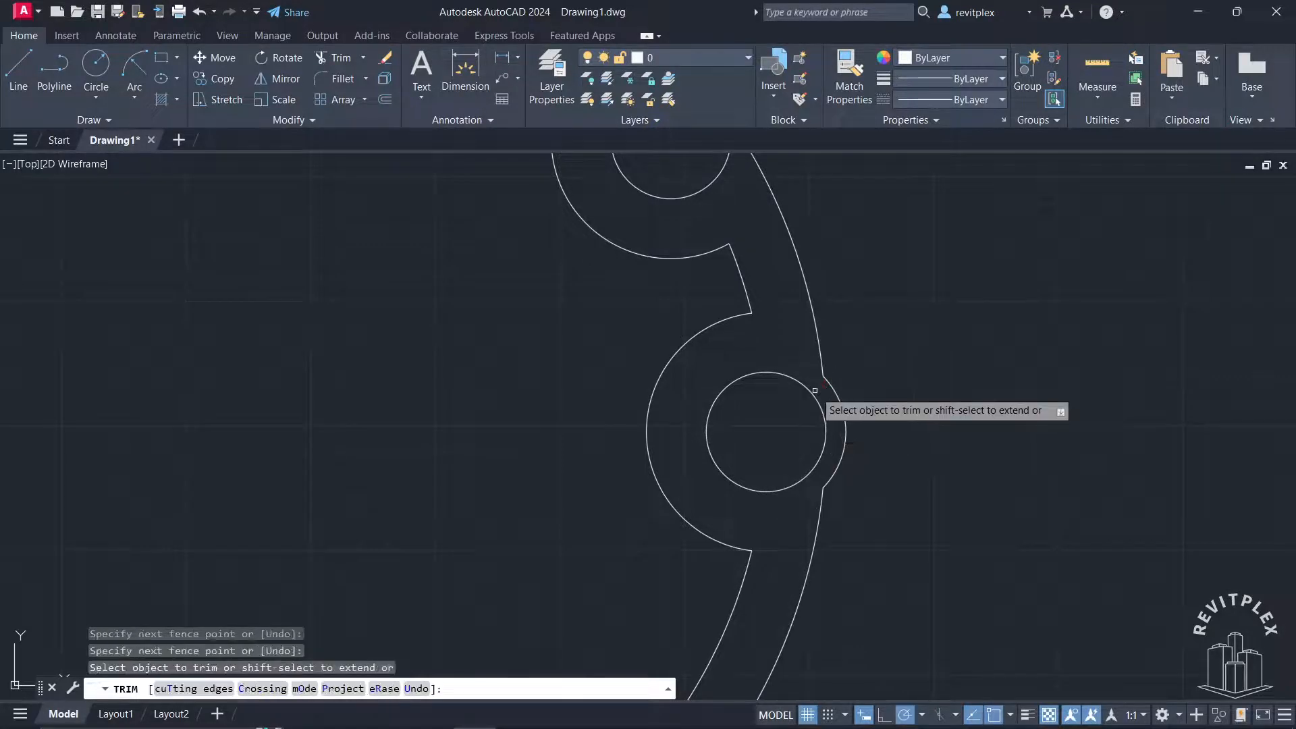
pyautogui.scroll(-5, 816, 386)
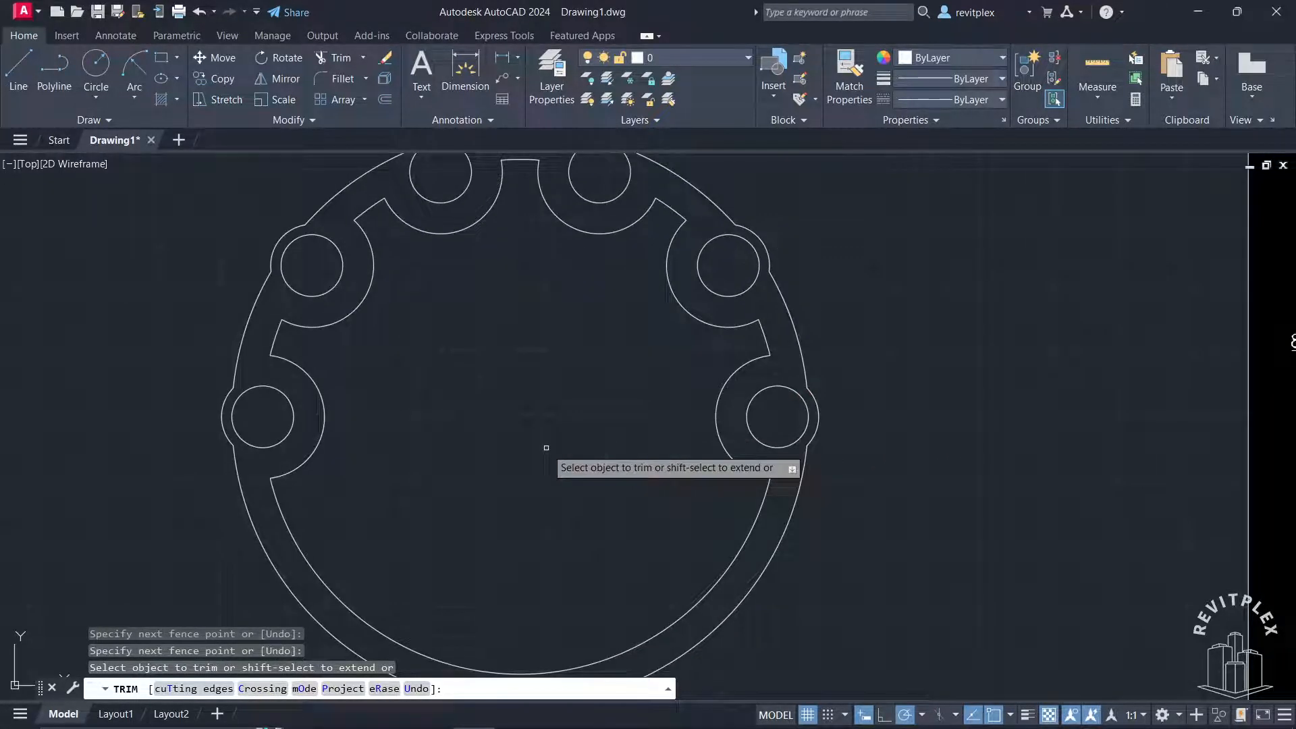
pyautogui.press('Escape')
# Draw a vertical line 50 long downwards from the centre of the leftmost lobe's hole
pyautogui.scroll(-3, 614, 520)
pyautogui.moveTo(747, 407); pyautogui.dragTo(492, 373, button='middle')
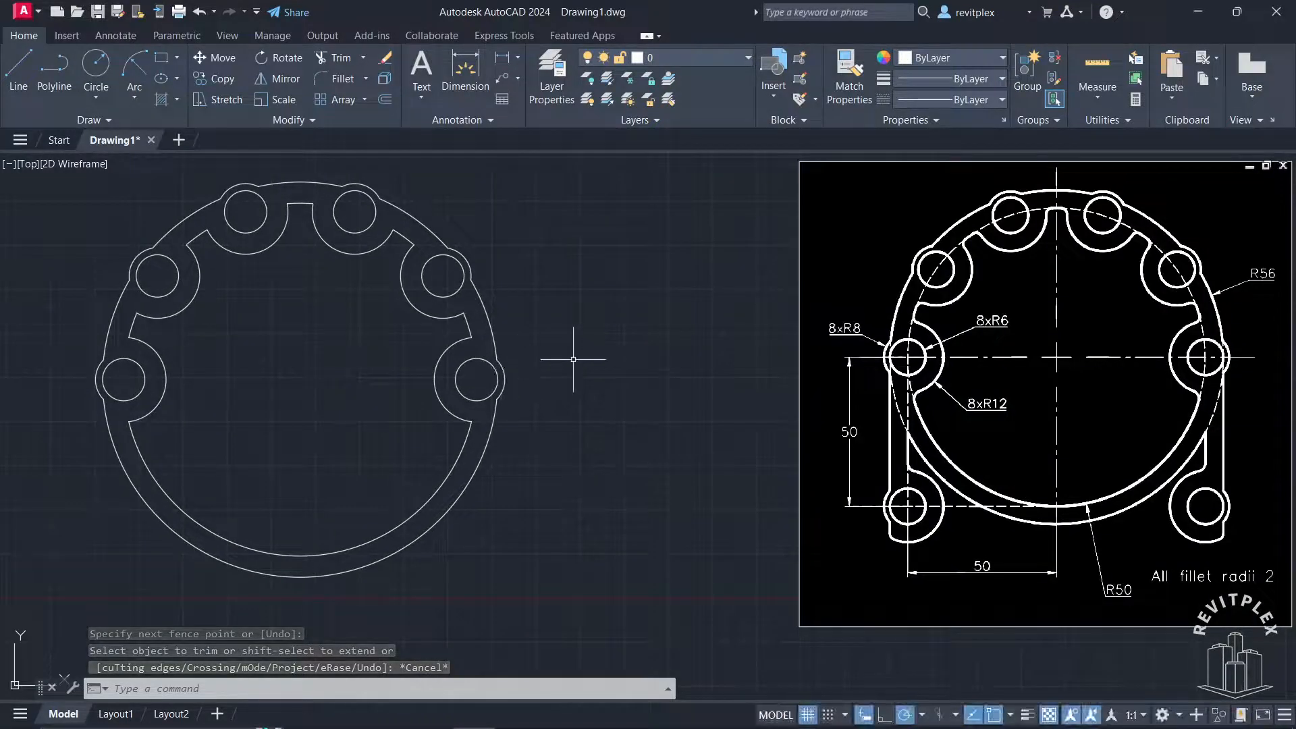
pyautogui.write('c')
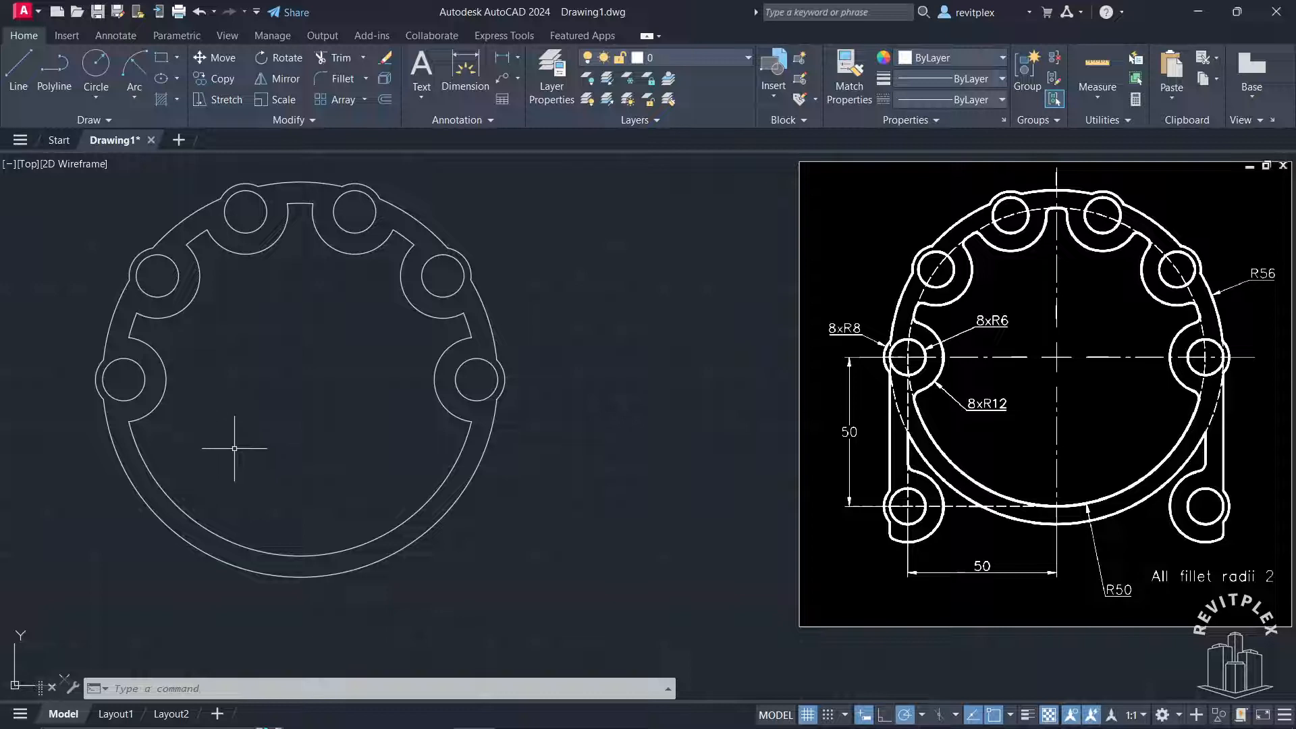
pyautogui.write('l')
pyautogui.press('Return')
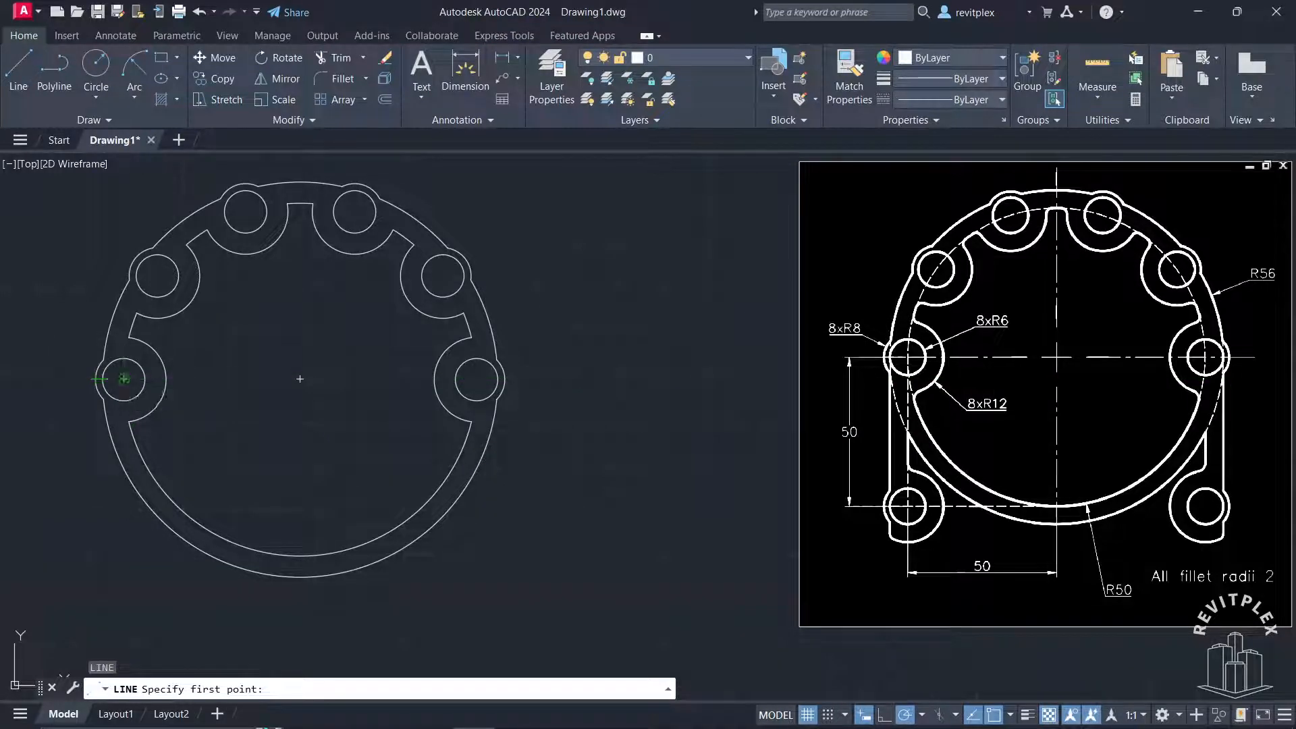
pyautogui.click(124, 378)
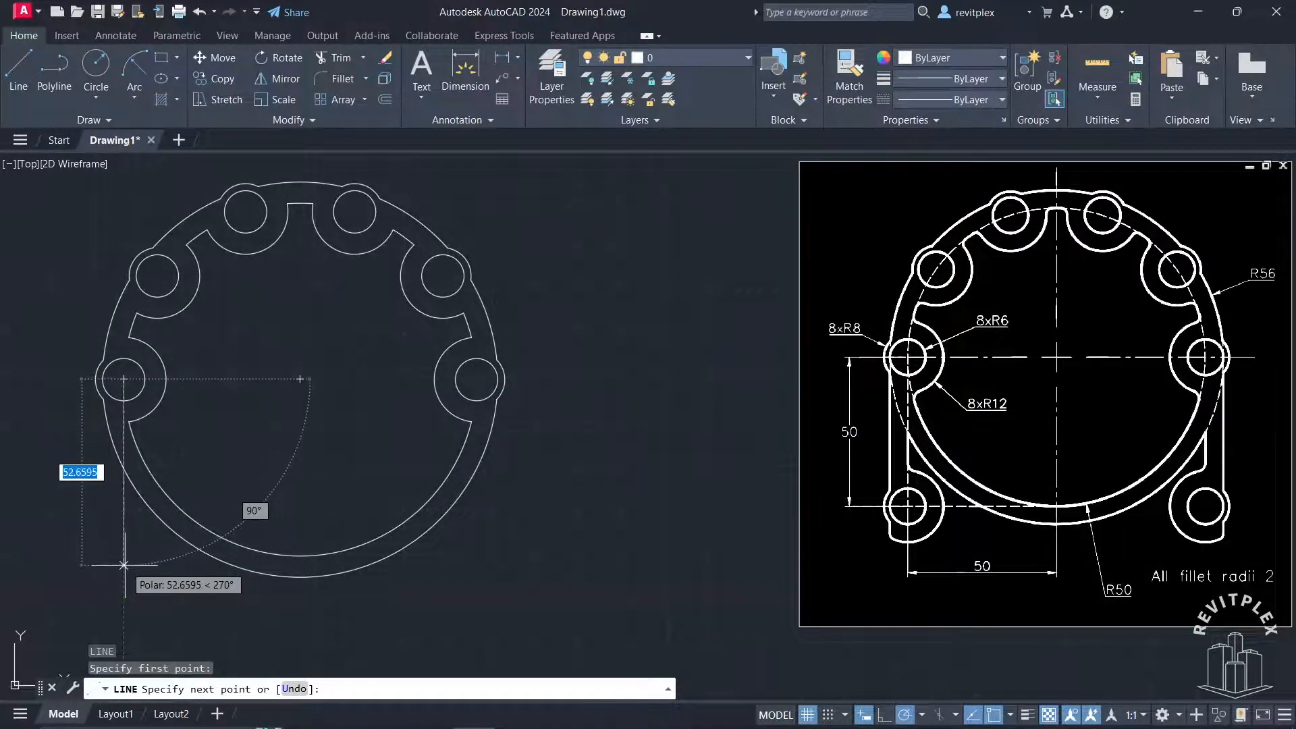
pyautogui.write('50')
pyautogui.press('Return')
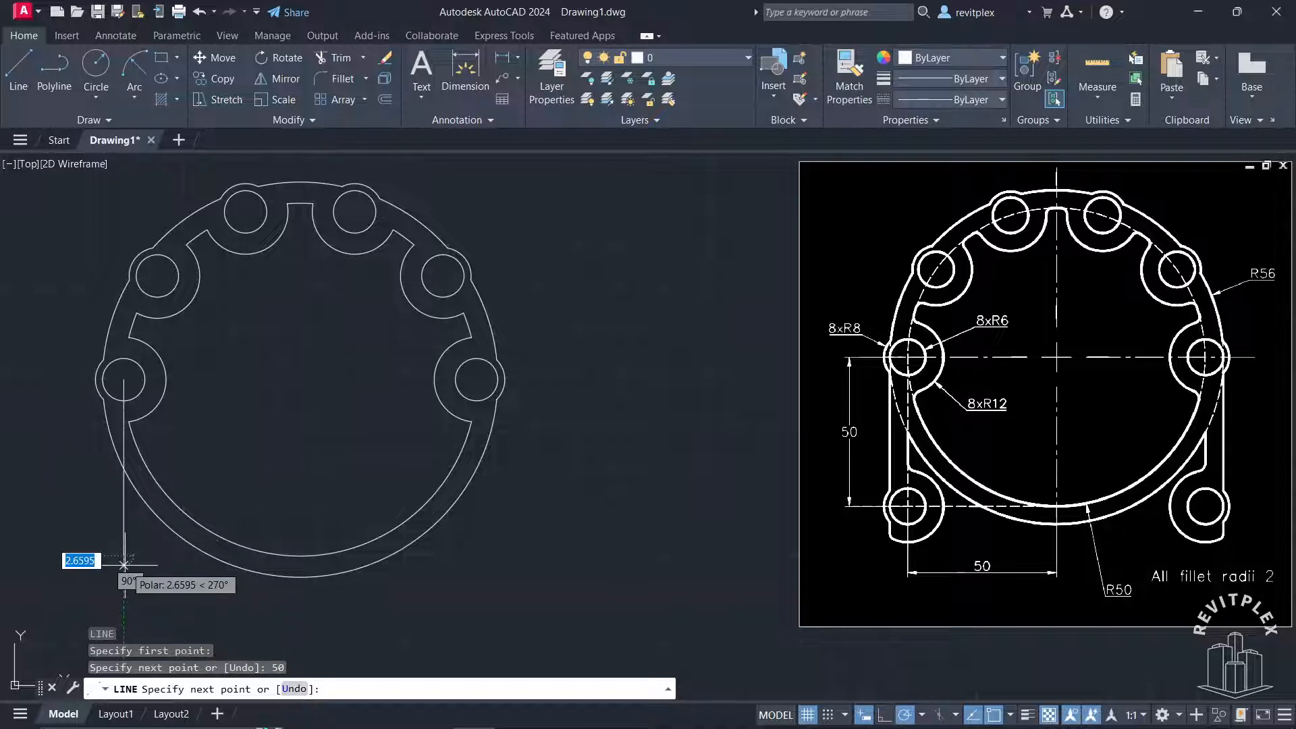
pyautogui.press('Return')
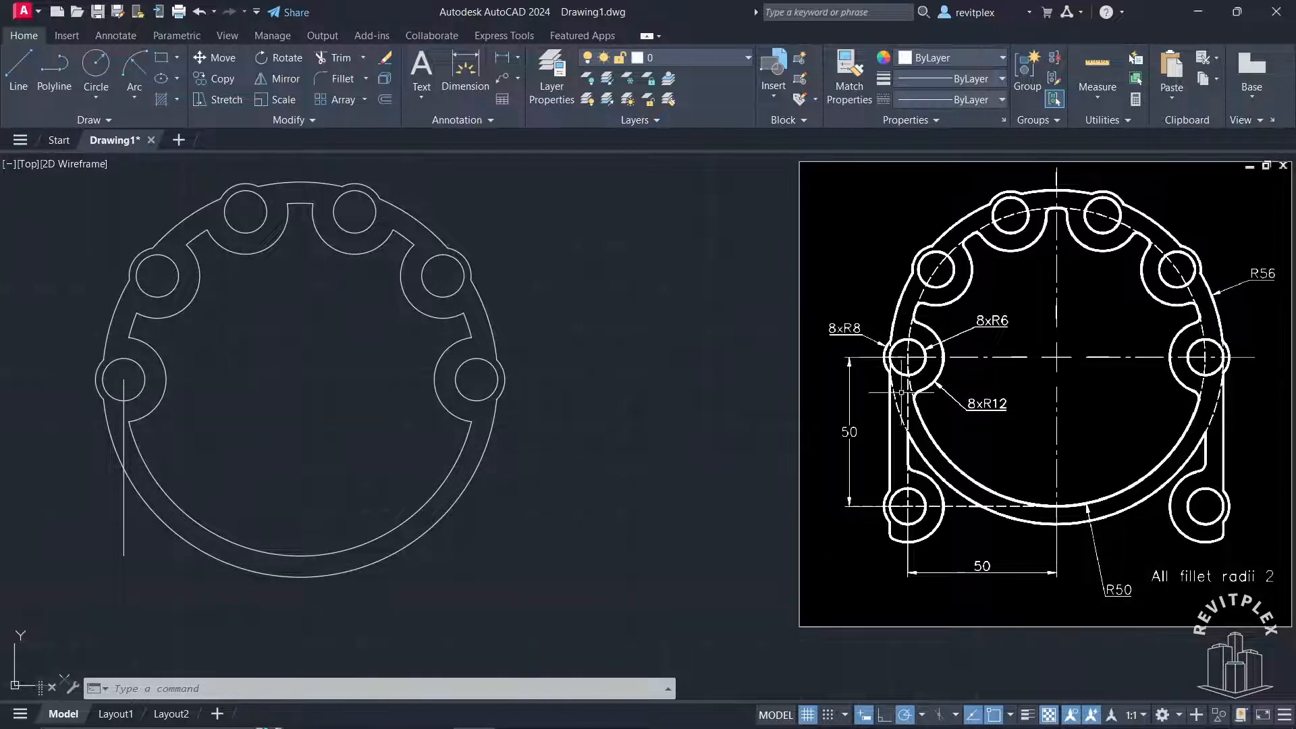
# Copy the leftmost lobe's hole and two arcs from the hole centre to the lower end of the 50-long vertical line
pyautogui.click(67, 312)
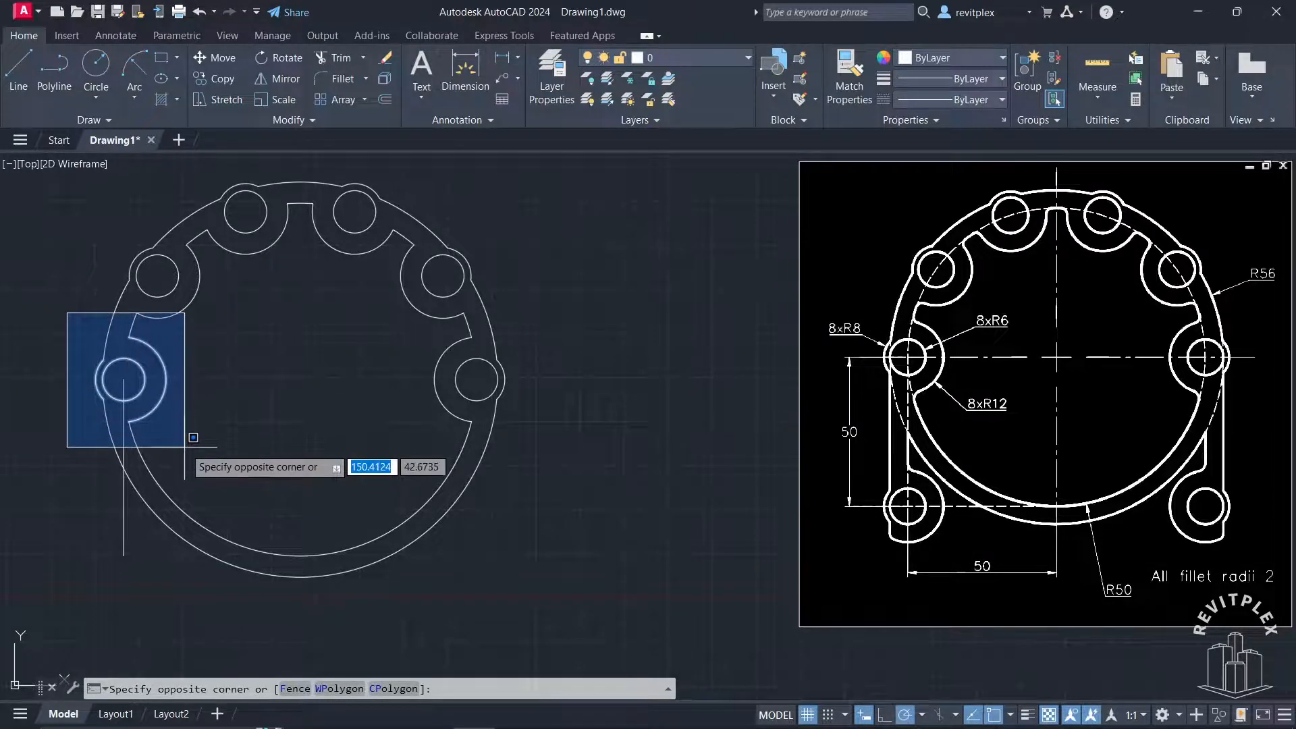
pyautogui.click(184, 447)
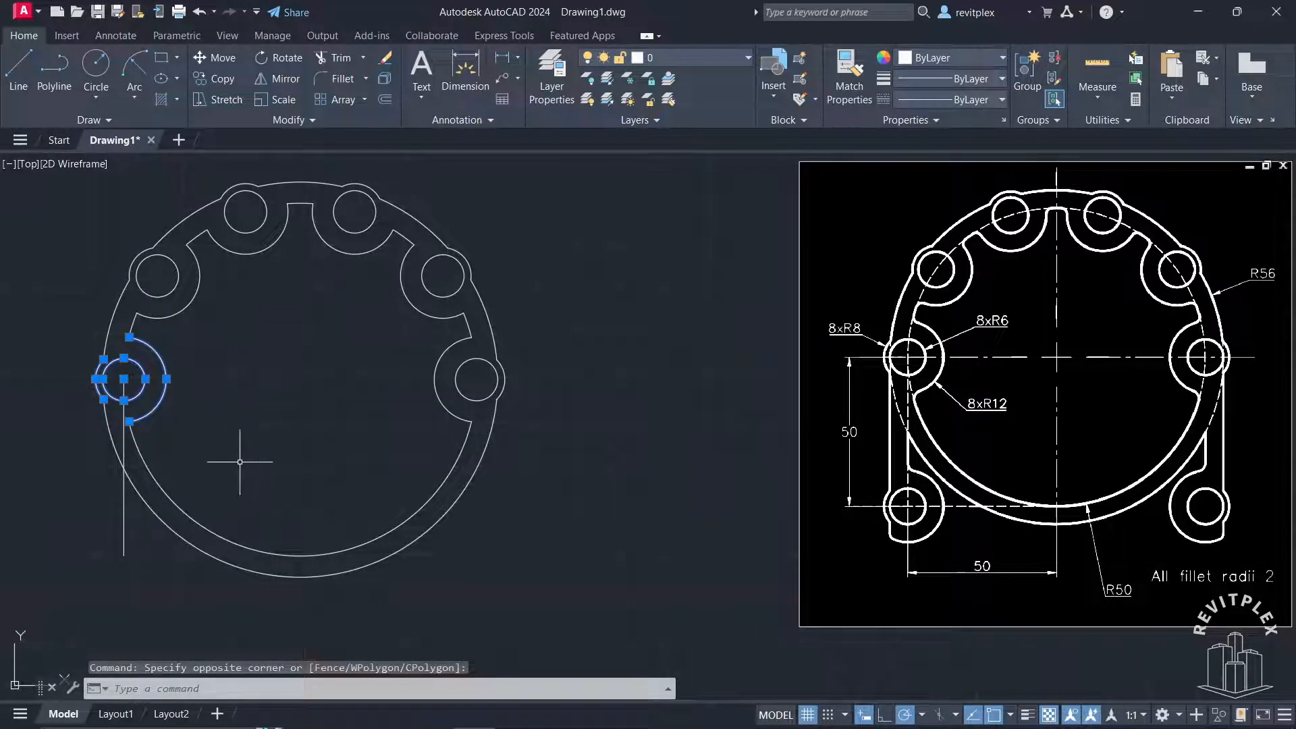
pyautogui.press('Return')
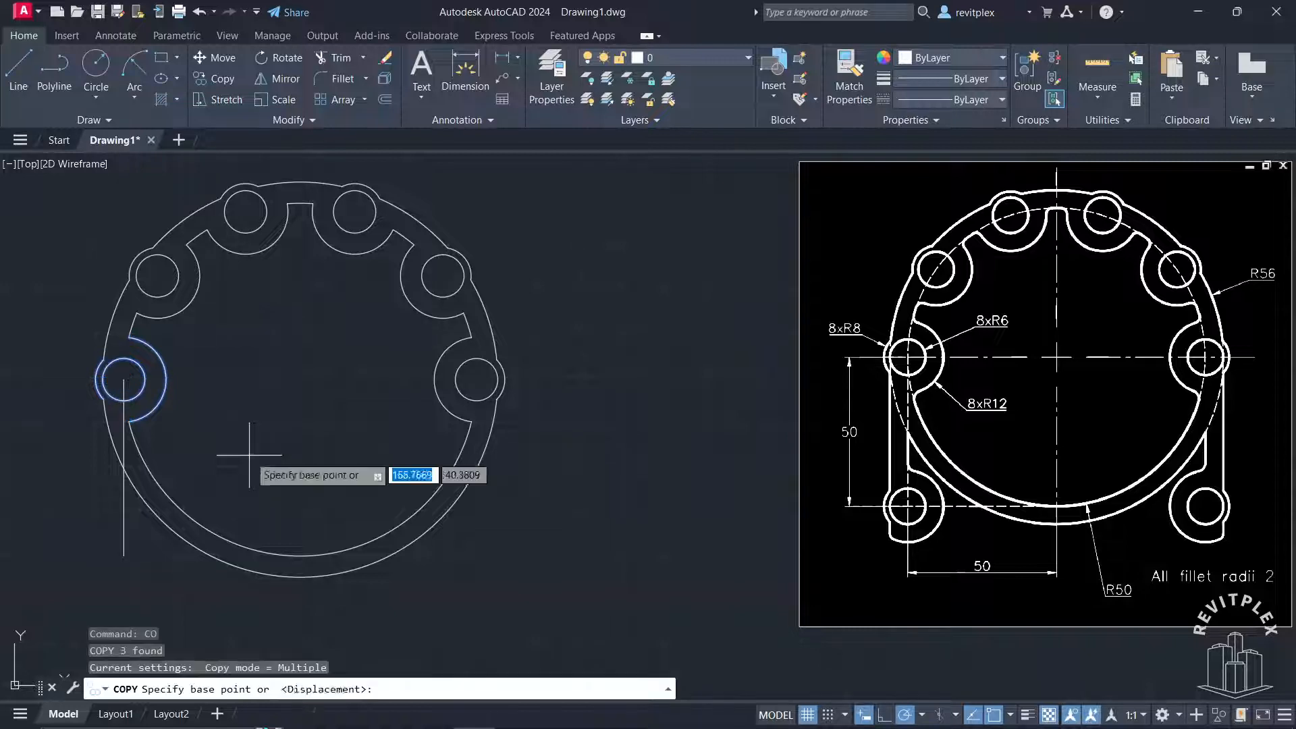
pyautogui.click(123, 379)
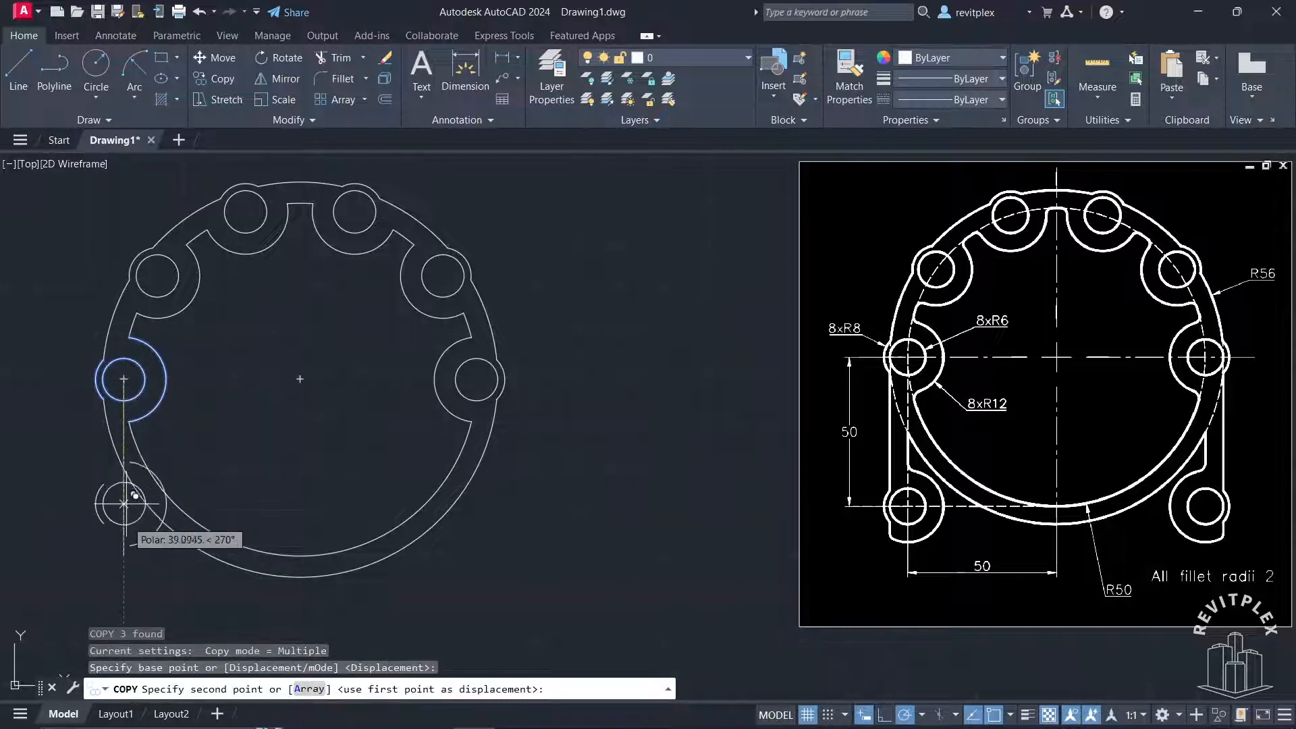
pyautogui.click(124, 555)
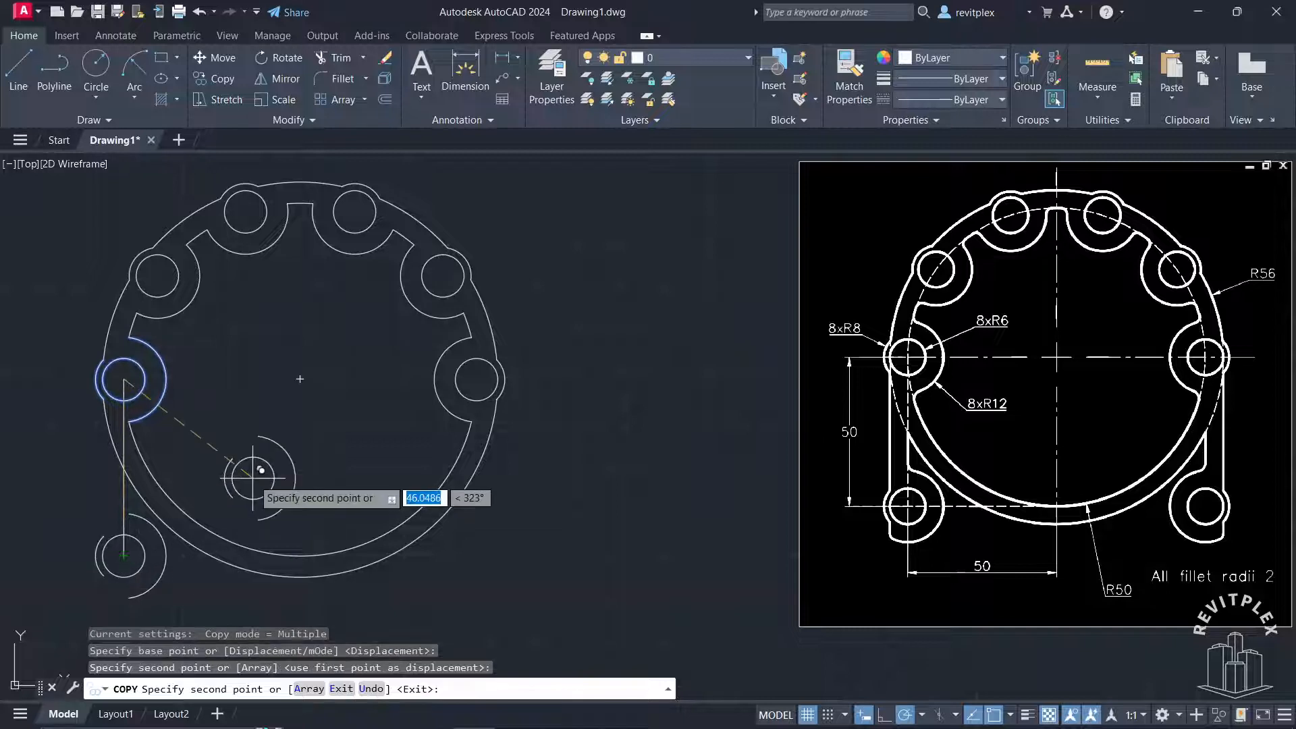
pyautogui.press('Escape')
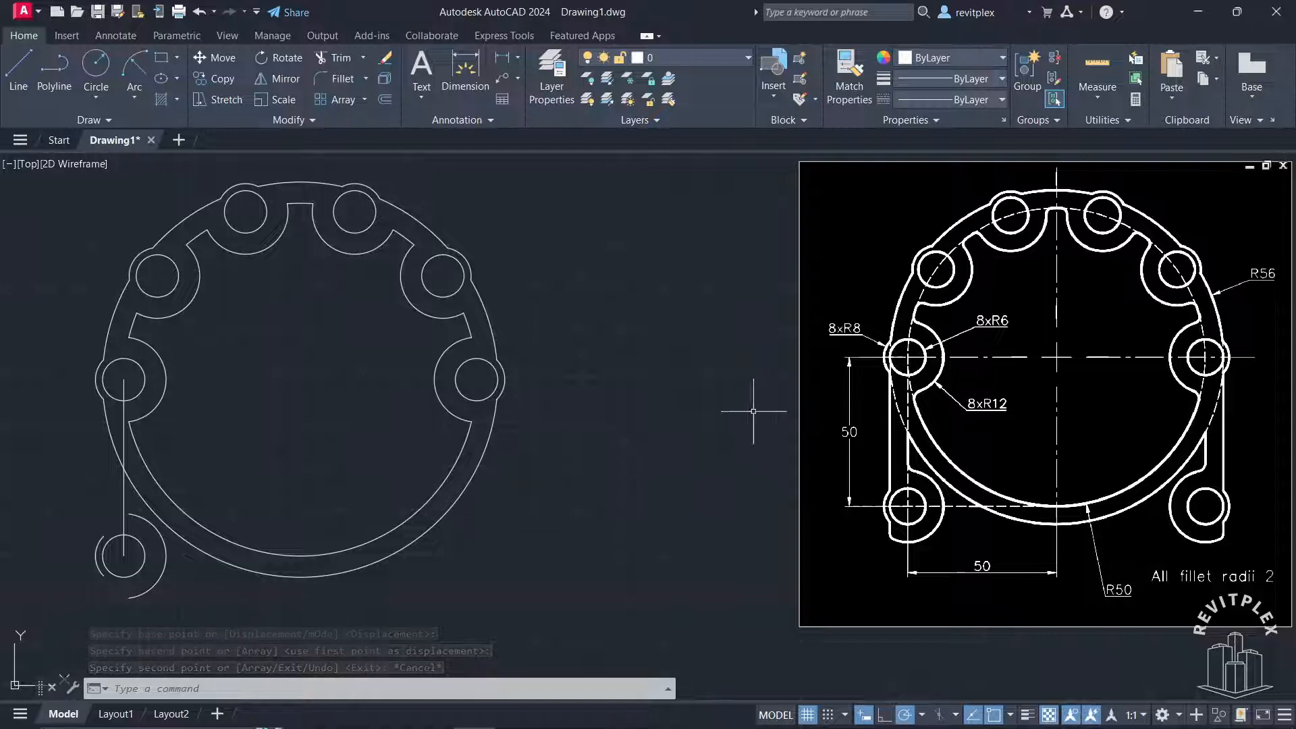
# Draw a vertical line from the left quadrant of the leftmost lobe's hole straight down past the copied lower lobe
pyautogui.press('l')
pyautogui.press('Return')
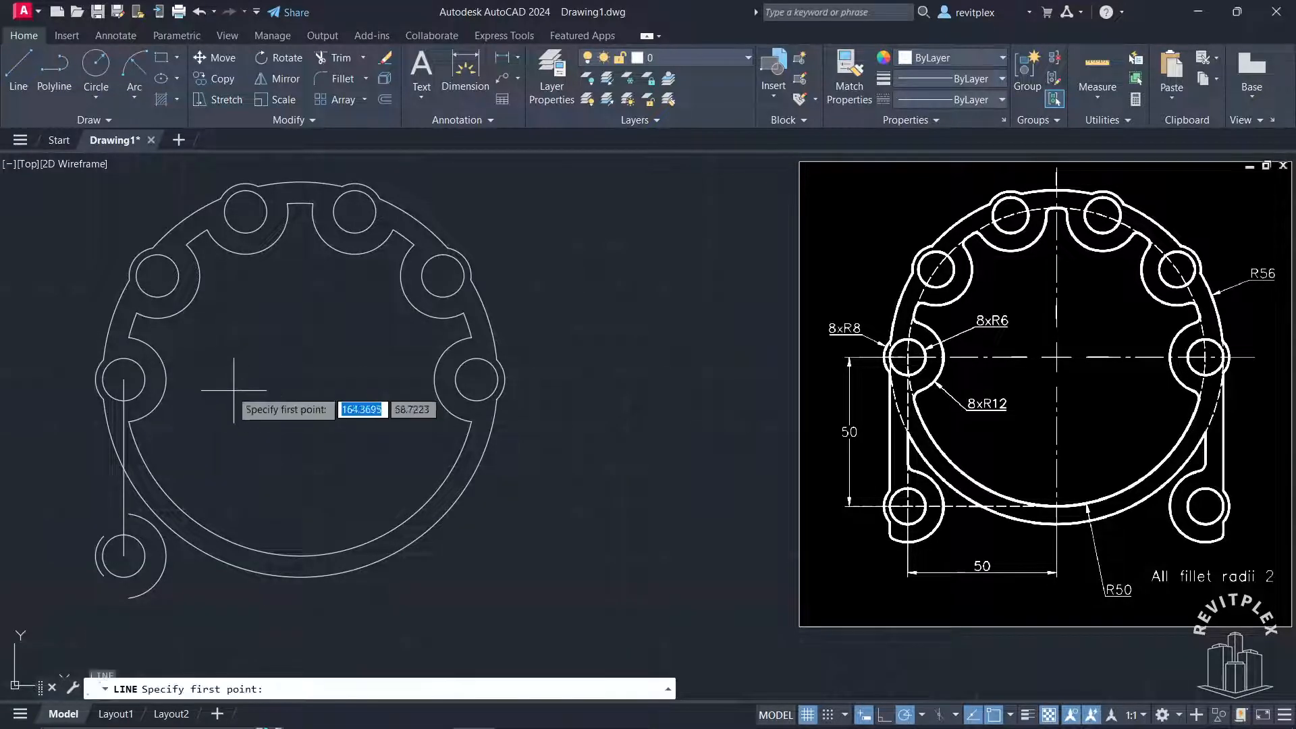
pyautogui.click(102, 443)
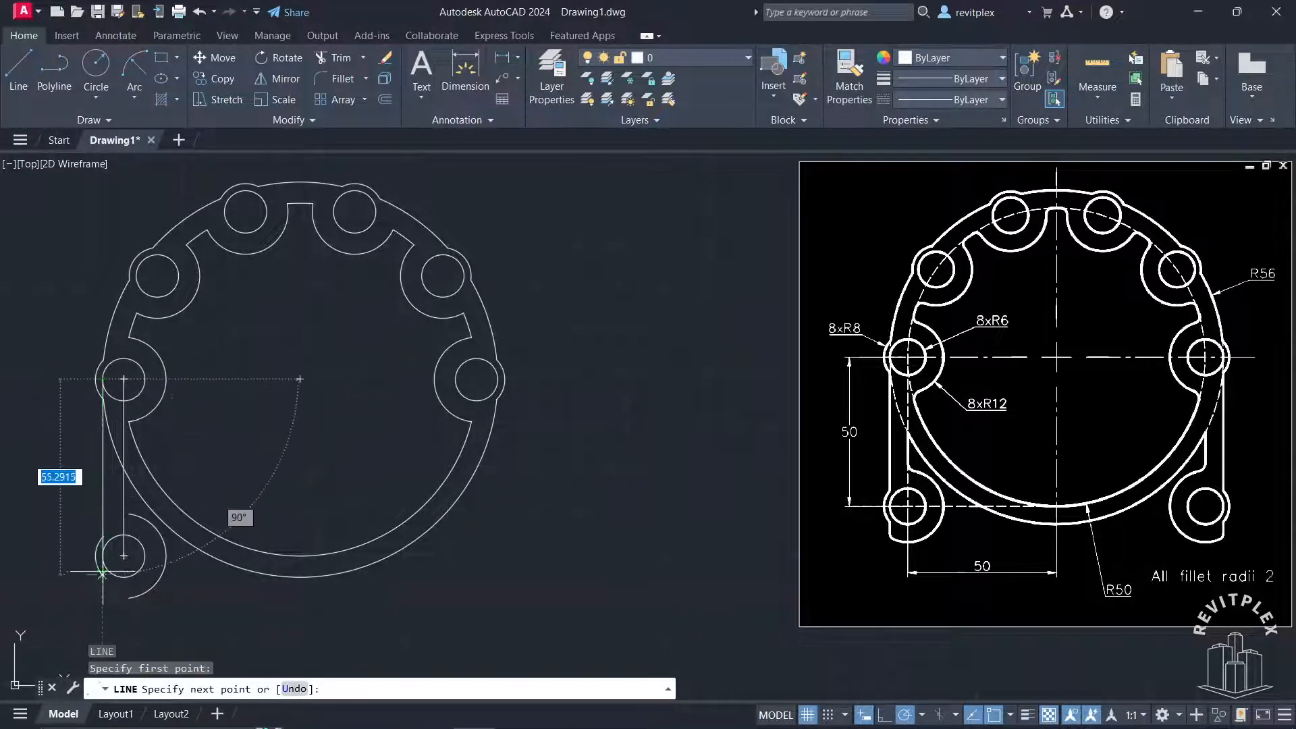
pyautogui.click(102, 606)
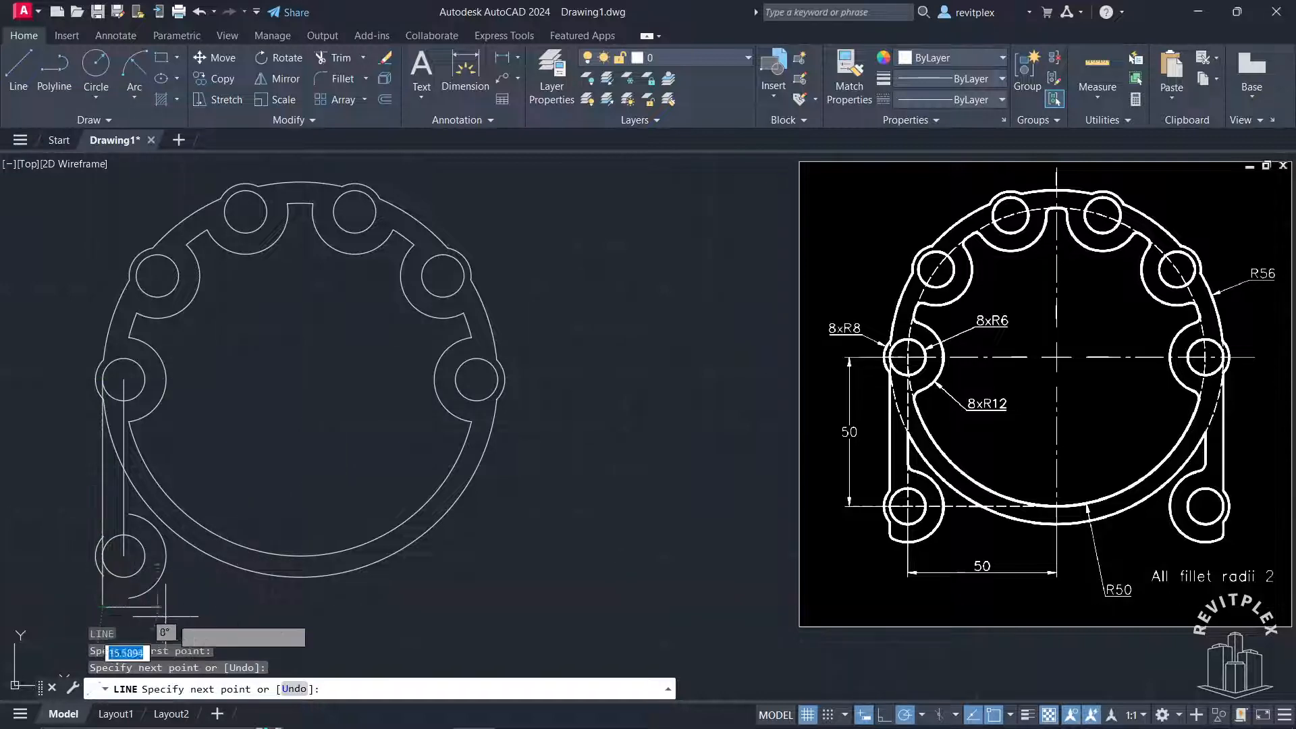
pyautogui.press('Return')
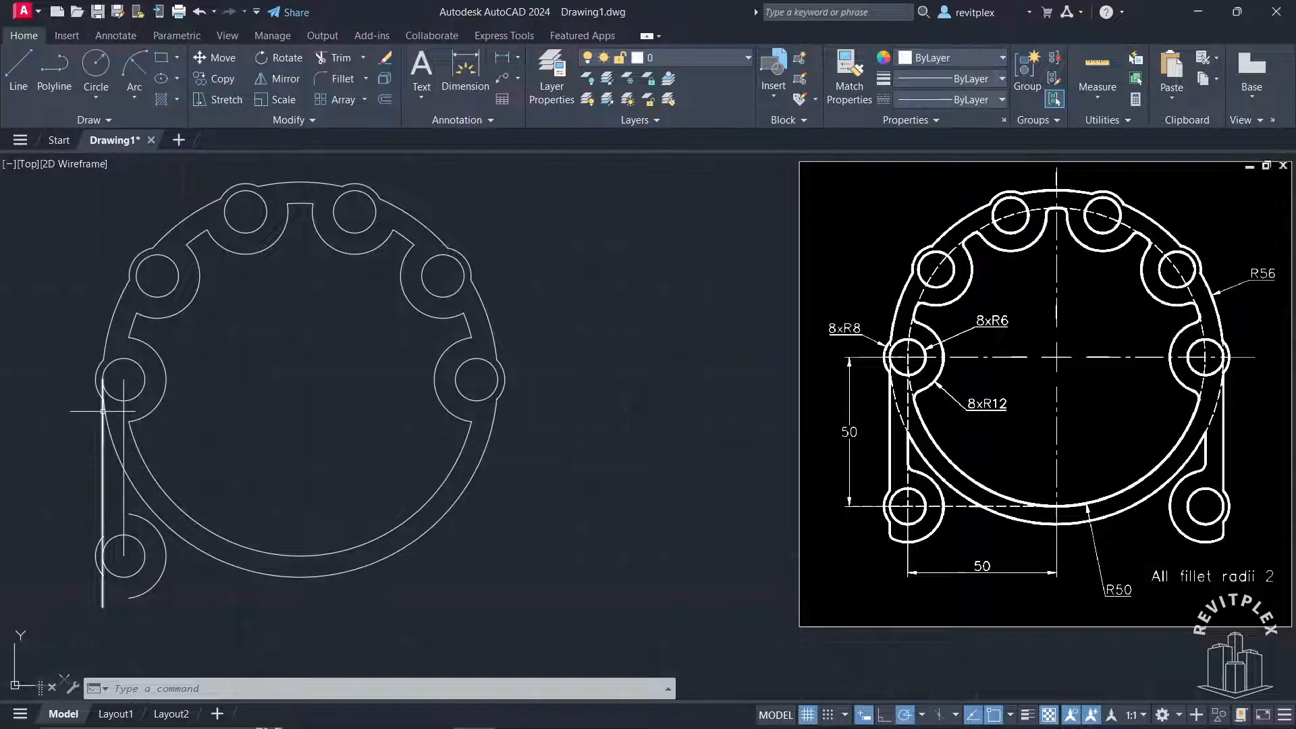
# Trim the outer vertical line inside the leftmost lobe and the outer ring segment between the two vertical lines
pyautogui.write('tr')
pyautogui.press('Return')
pyautogui.scroll(4, 98, 391)
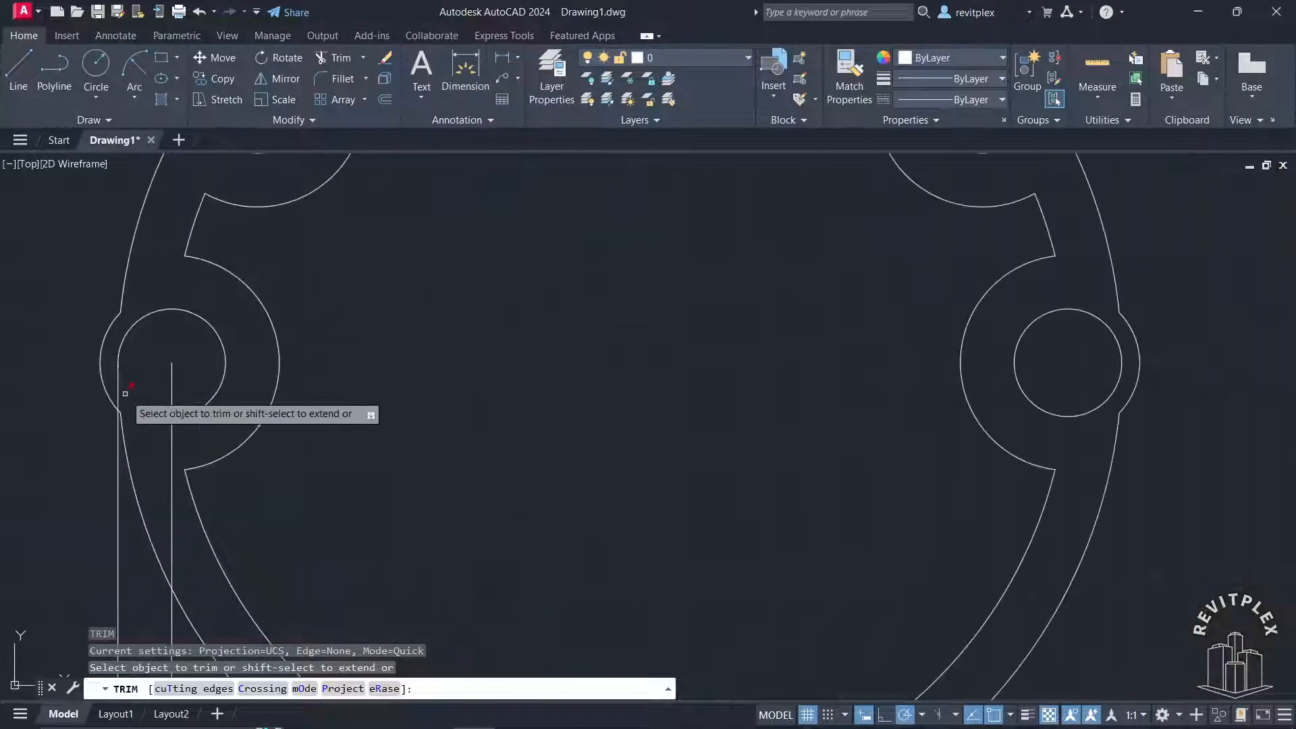
pyautogui.click(117, 388)
pyautogui.scroll(-3, 170, 467)
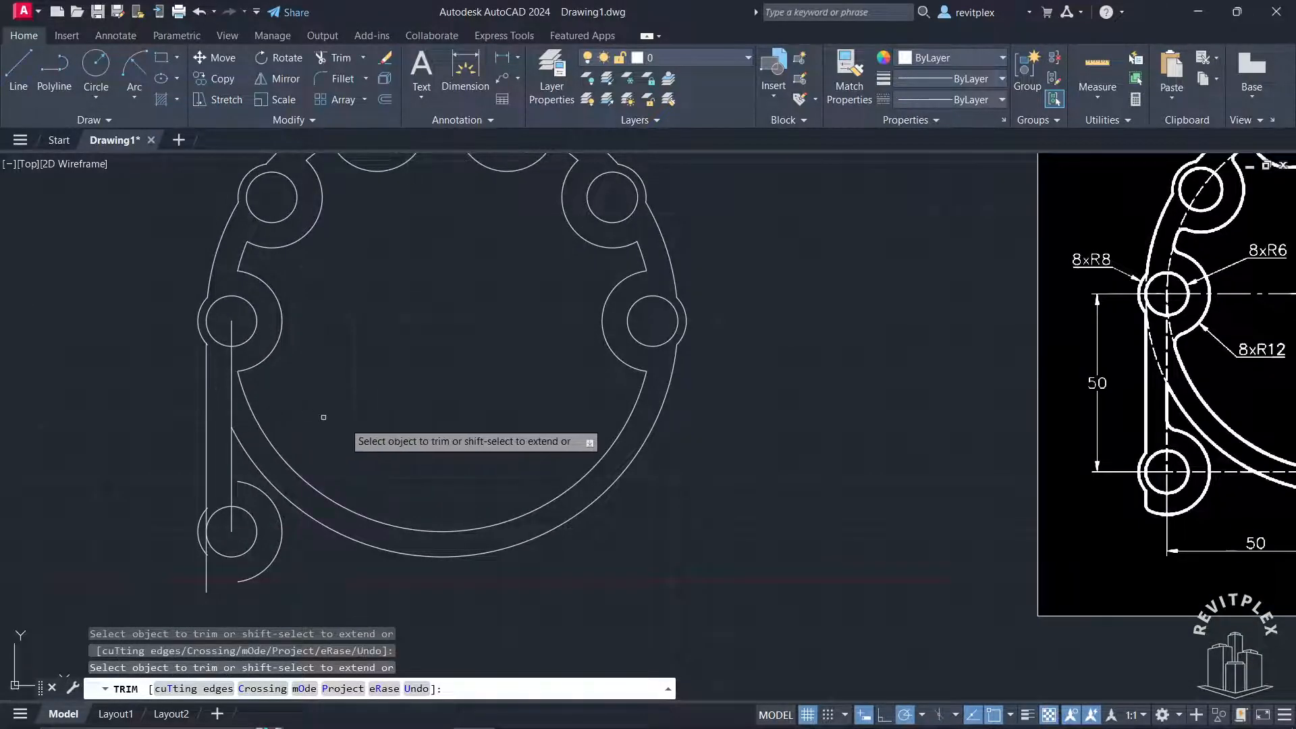
pyautogui.scroll(-3, 449, 447)
pyautogui.moveTo(530, 469)
pyautogui.mouseDown(button='middle')
pyautogui.moveTo(494, 488)
pyautogui.moveTo(515, 472)
pyautogui.mouseUp(button='middle')
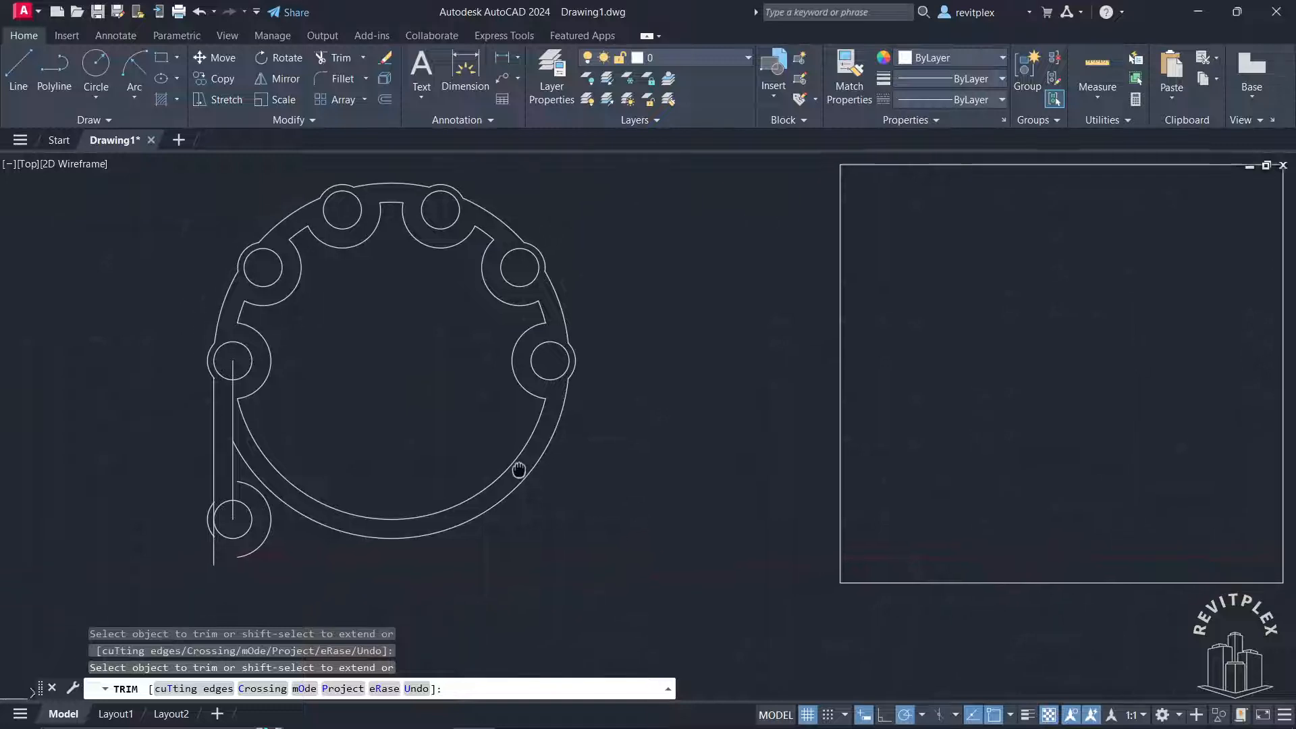
pyautogui.press('Escape')
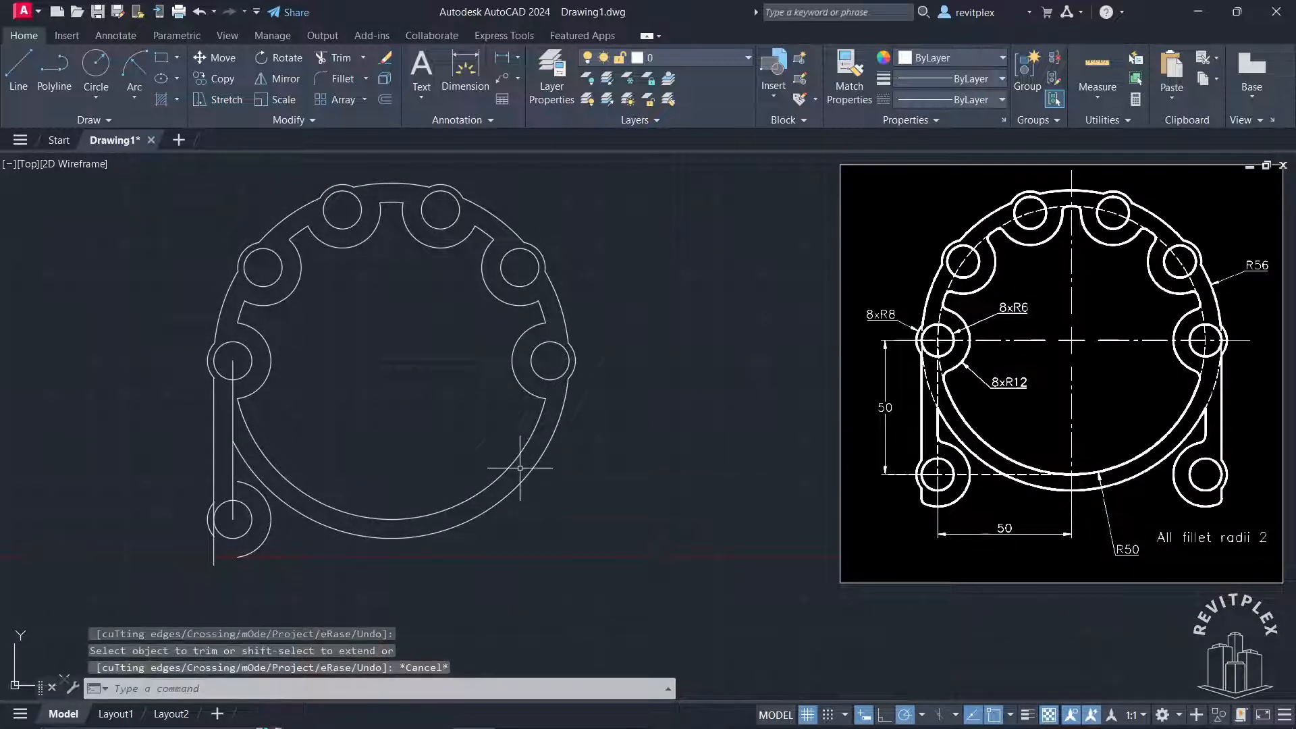
# Trim the inner vertical line above the outer ring, including its end inside the leftmost lobe's hole
pyautogui.write('f')
pyautogui.write('R')
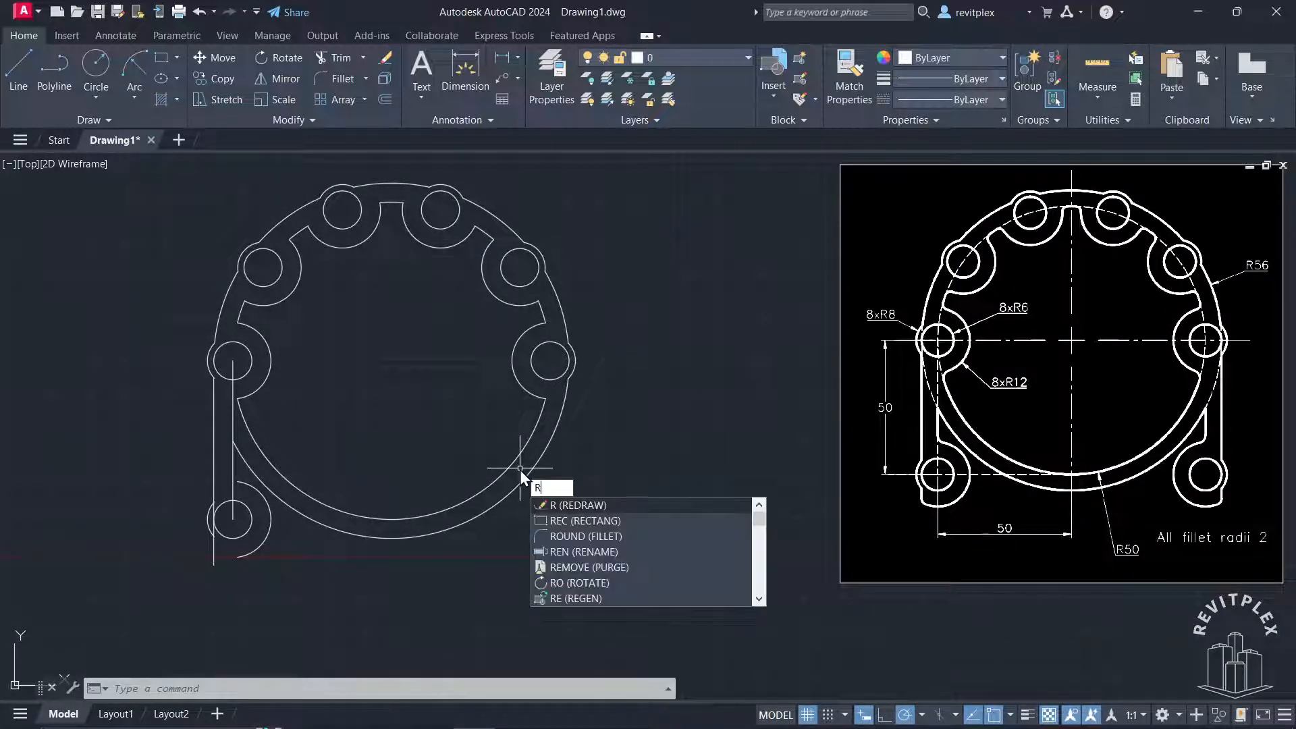
pyautogui.press('BackSpace')
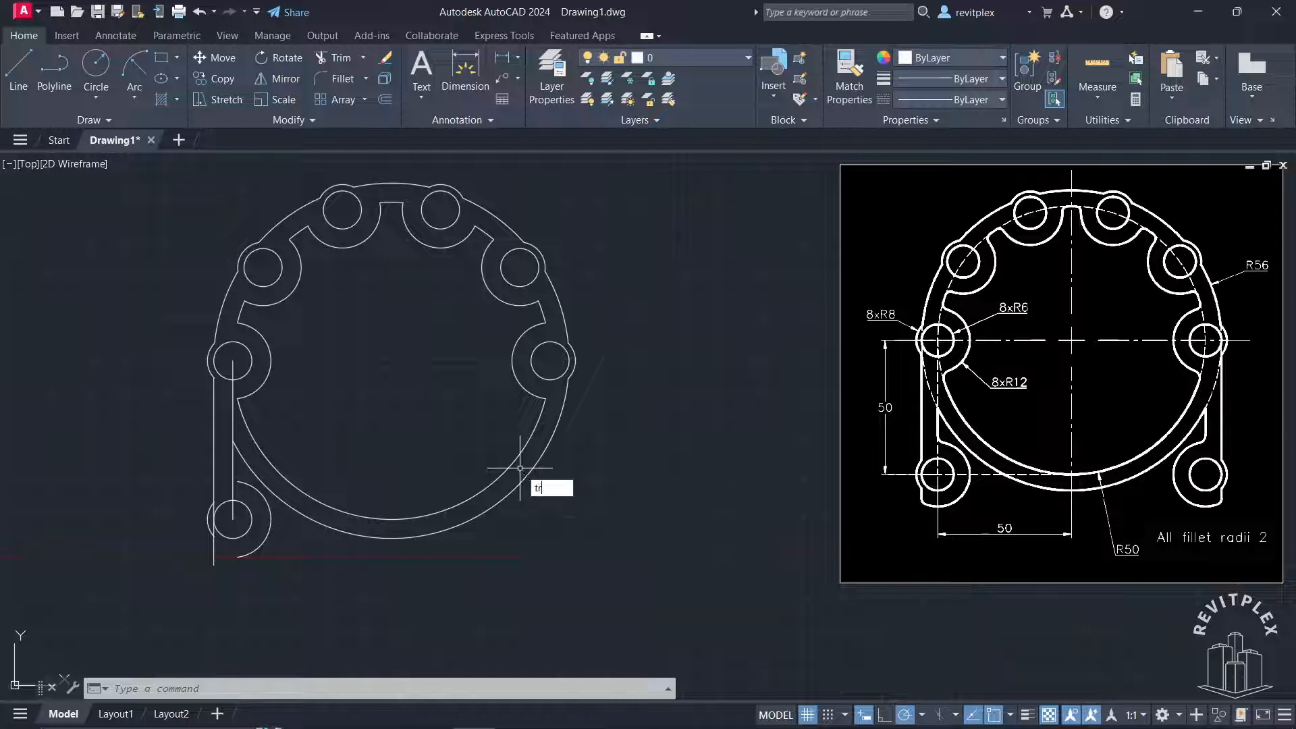
pyautogui.press('Return')
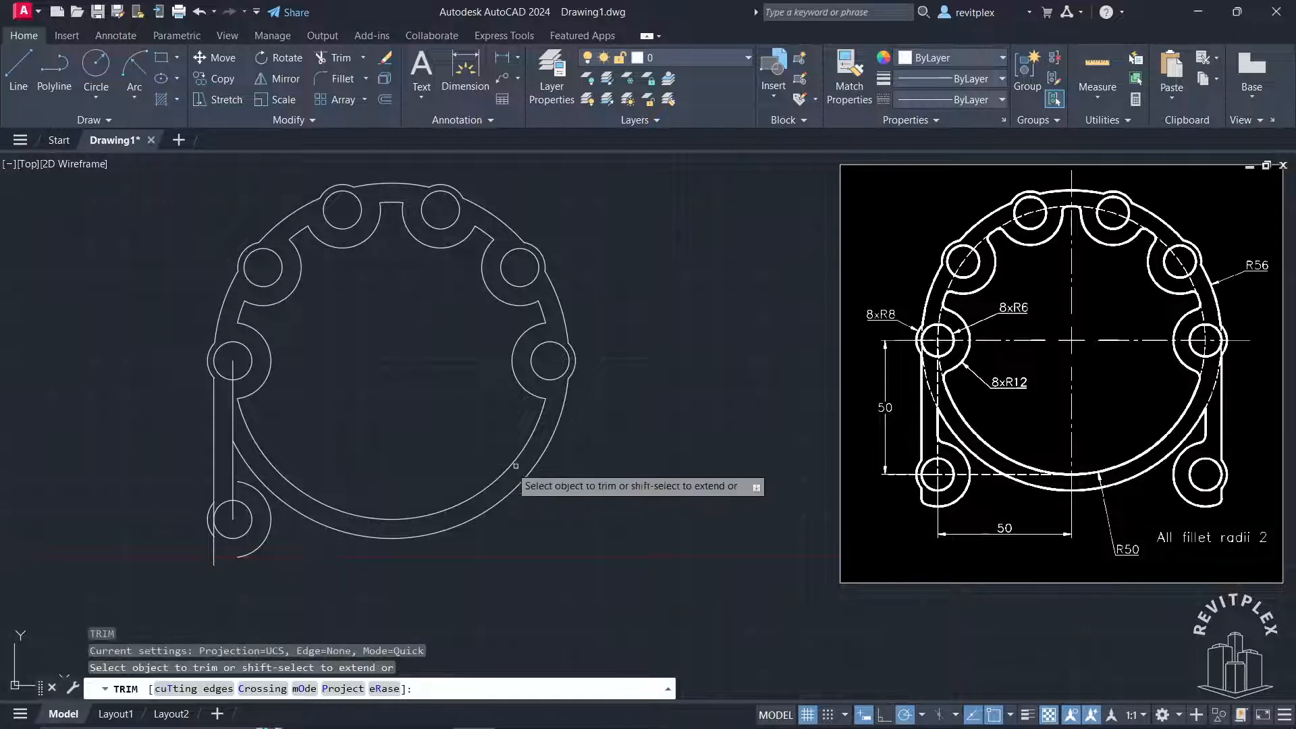
pyautogui.click(231, 420)
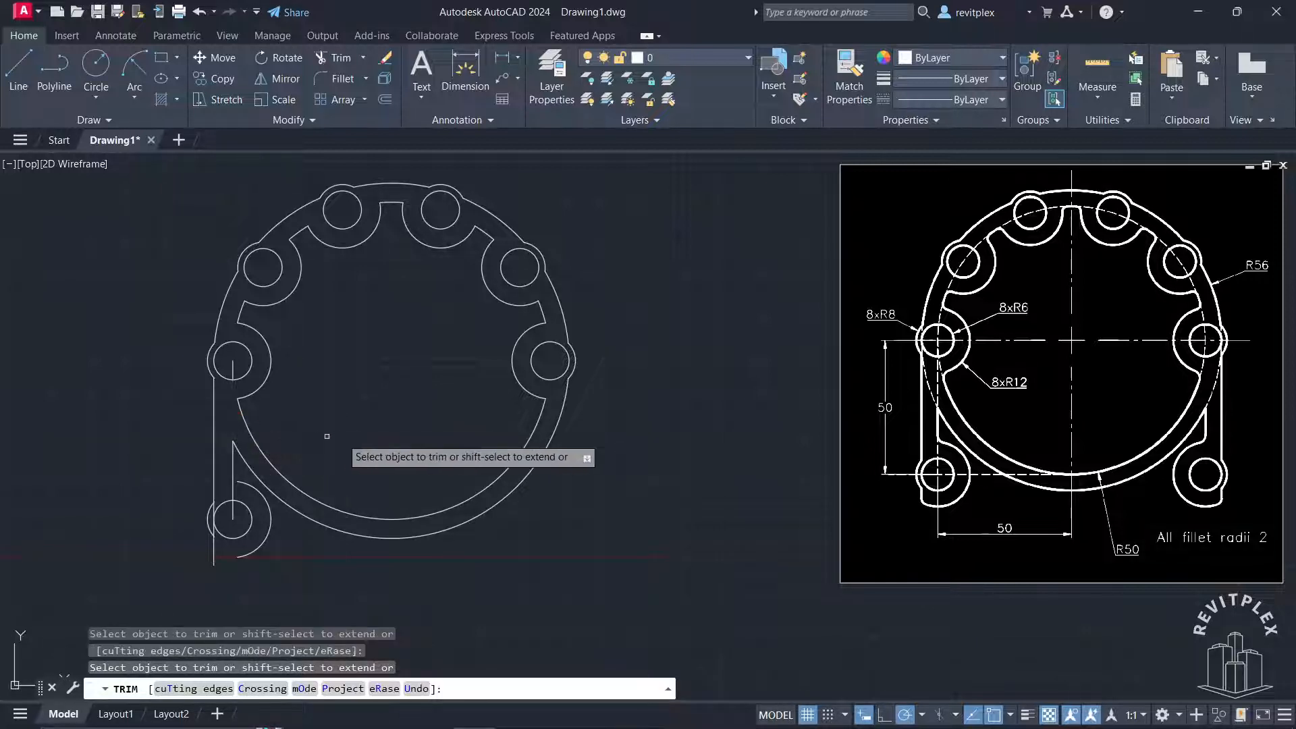
pyautogui.click(233, 369)
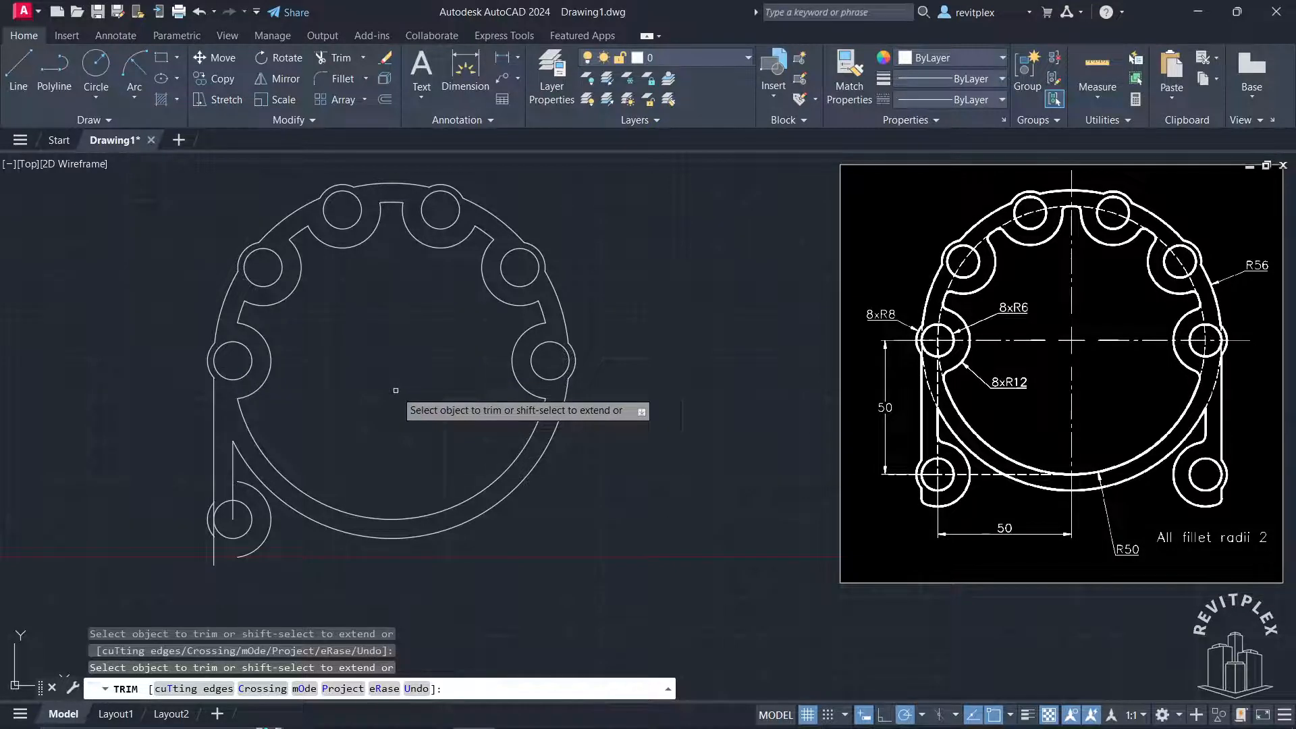
pyautogui.press('Escape')
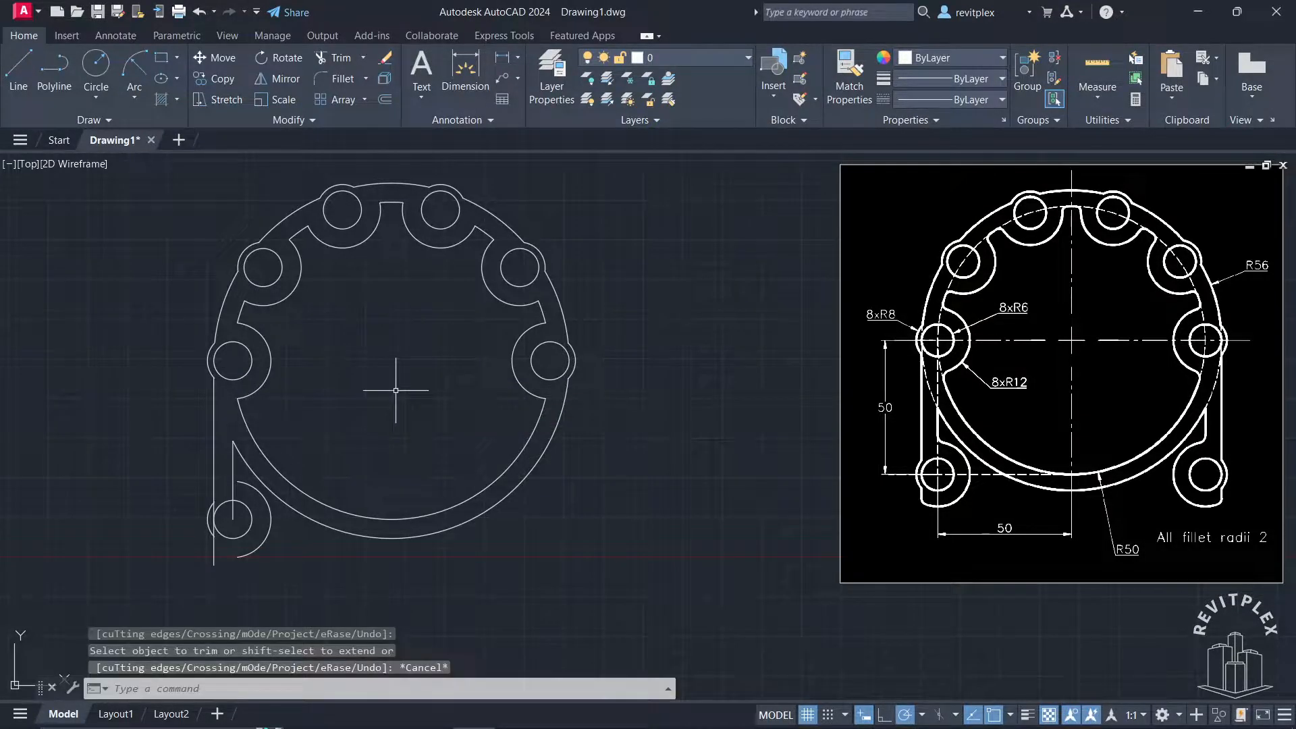
# Trim the outer vertical line's segment that crosses the lower-left lobe behind its R8 arc
pyautogui.write('tr')
pyautogui.press('space')
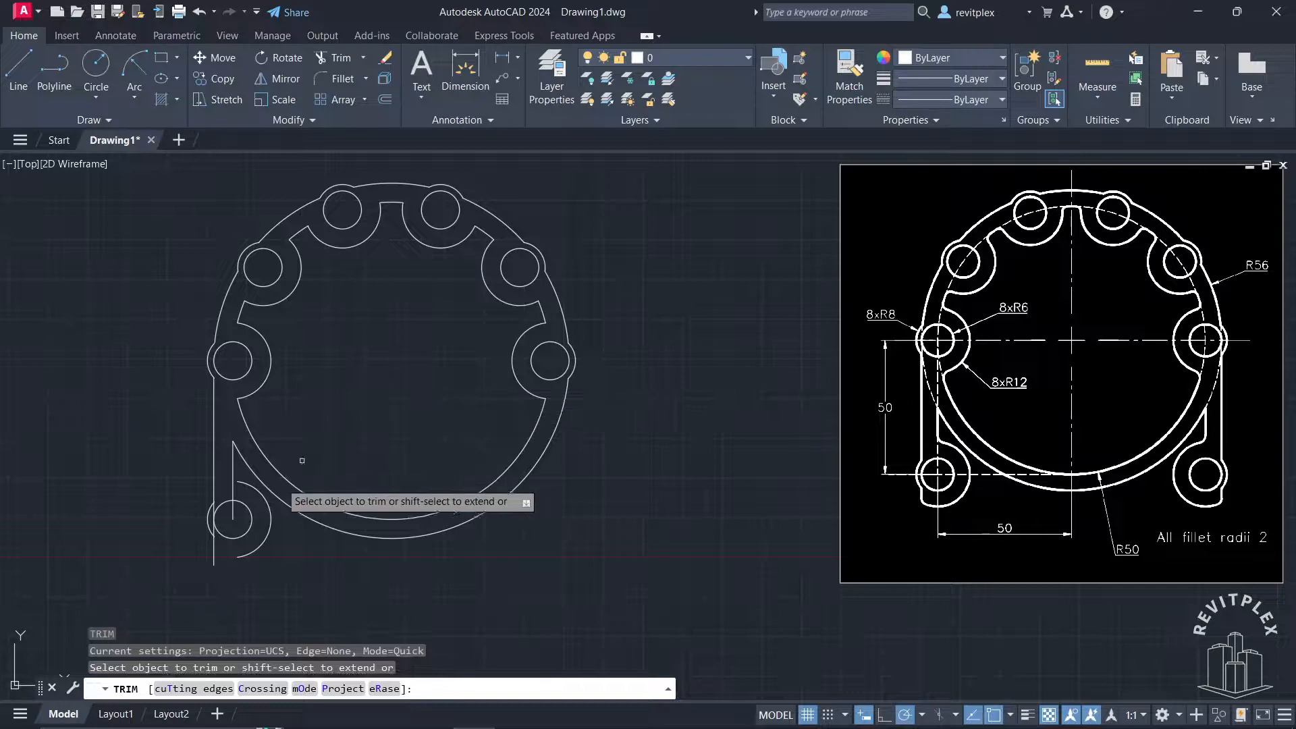
pyautogui.scroll(3, 227, 520)
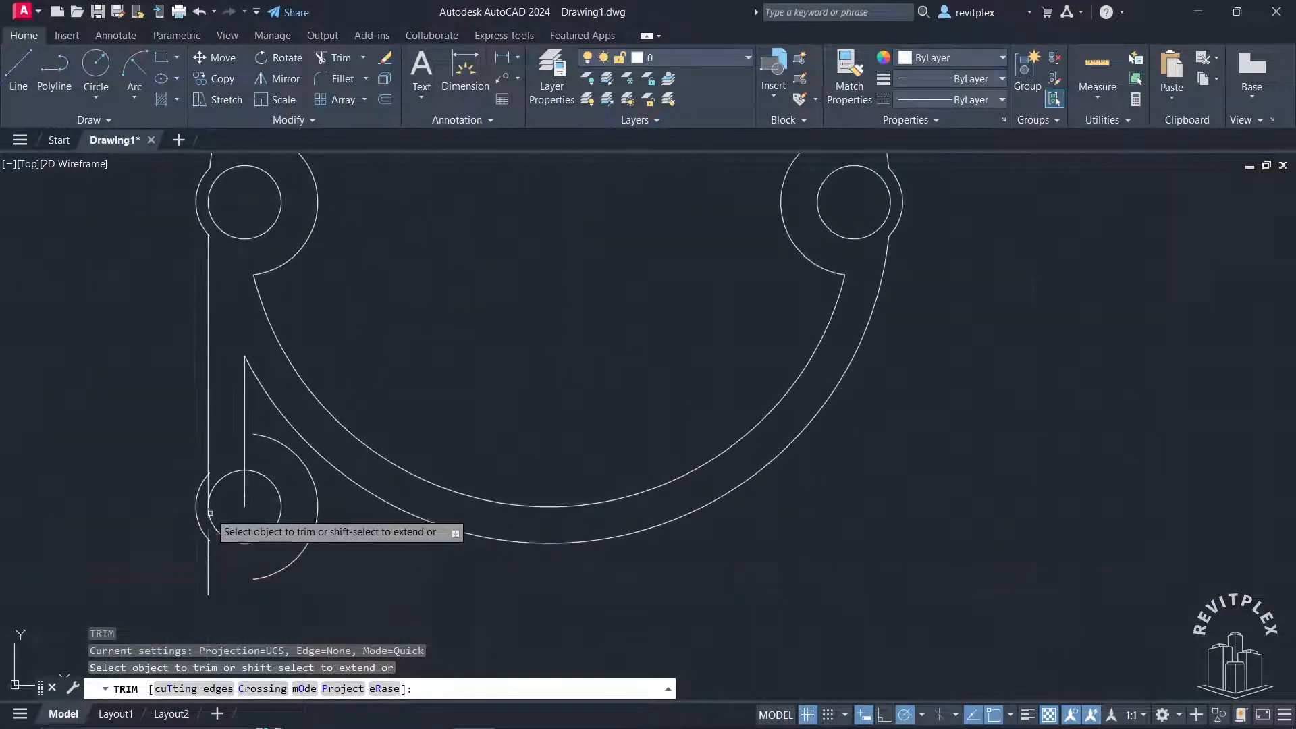
pyautogui.click(210, 498)
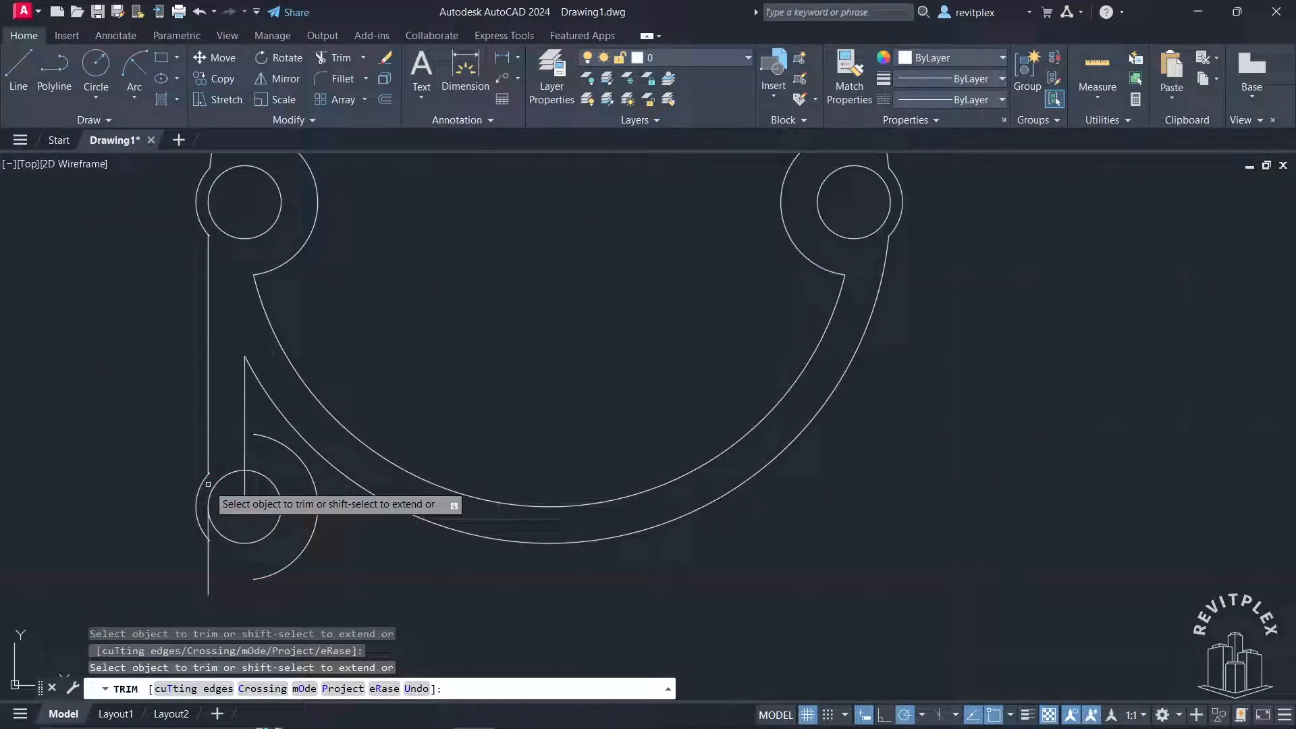
pyautogui.click(214, 526)
pyautogui.scroll(-3, 323, 482)
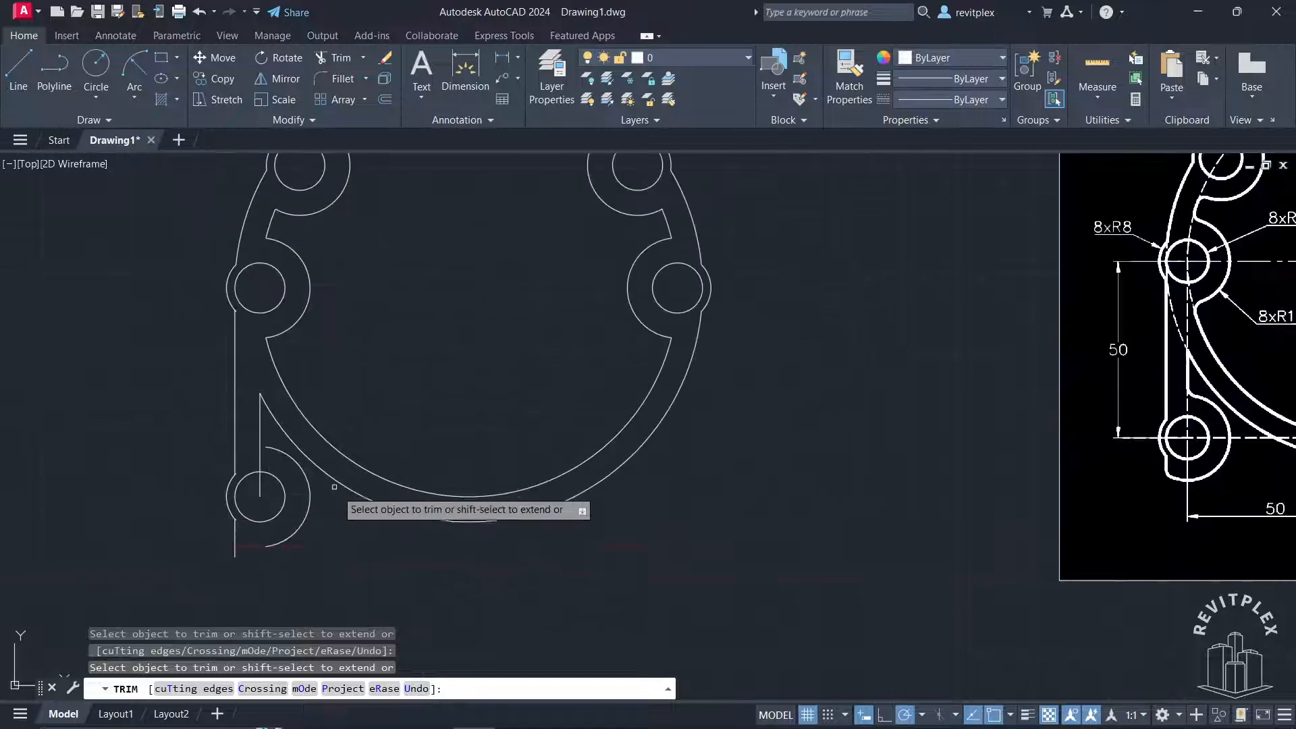
pyautogui.moveTo(445, 512); pyautogui.dragTo(500, 501, button='middle')
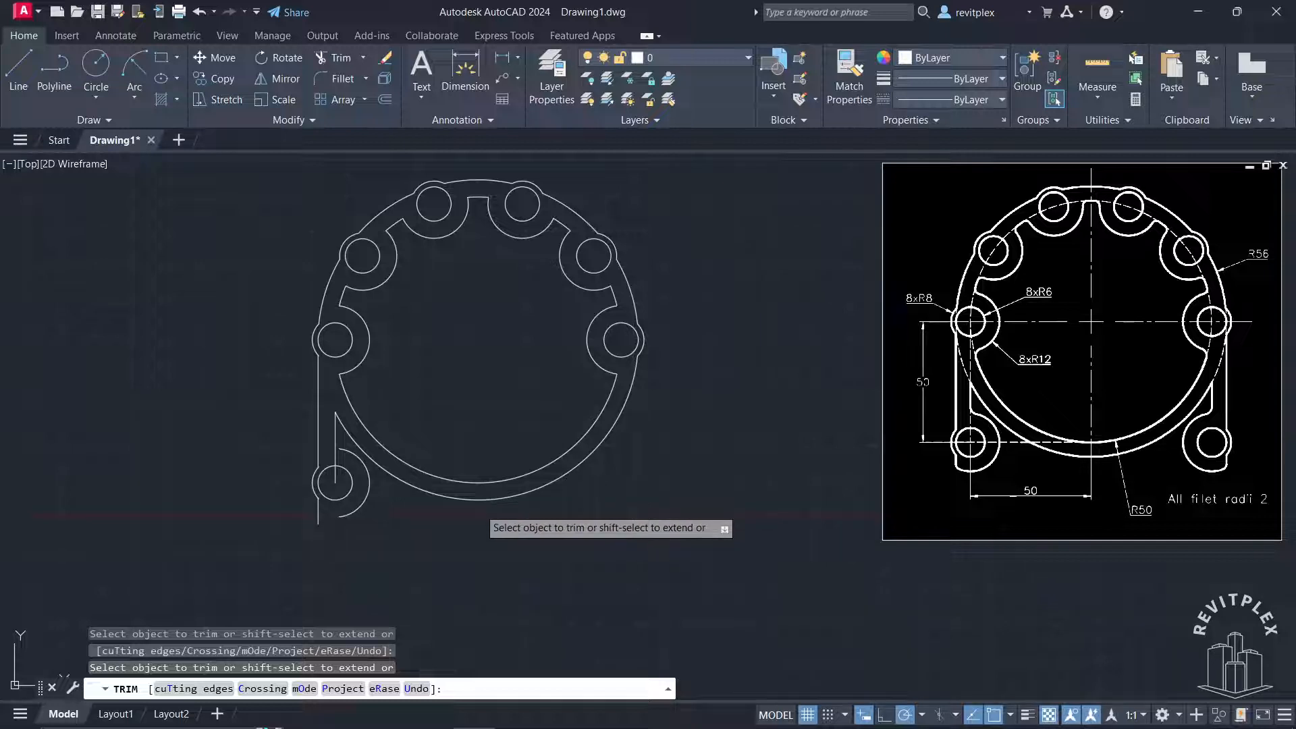
pyautogui.press('Escape')
# Fillet the inner vertical line and the top of the lower-left lobe's R12 arc with radius 2
pyautogui.scroll(1, 588, 507)
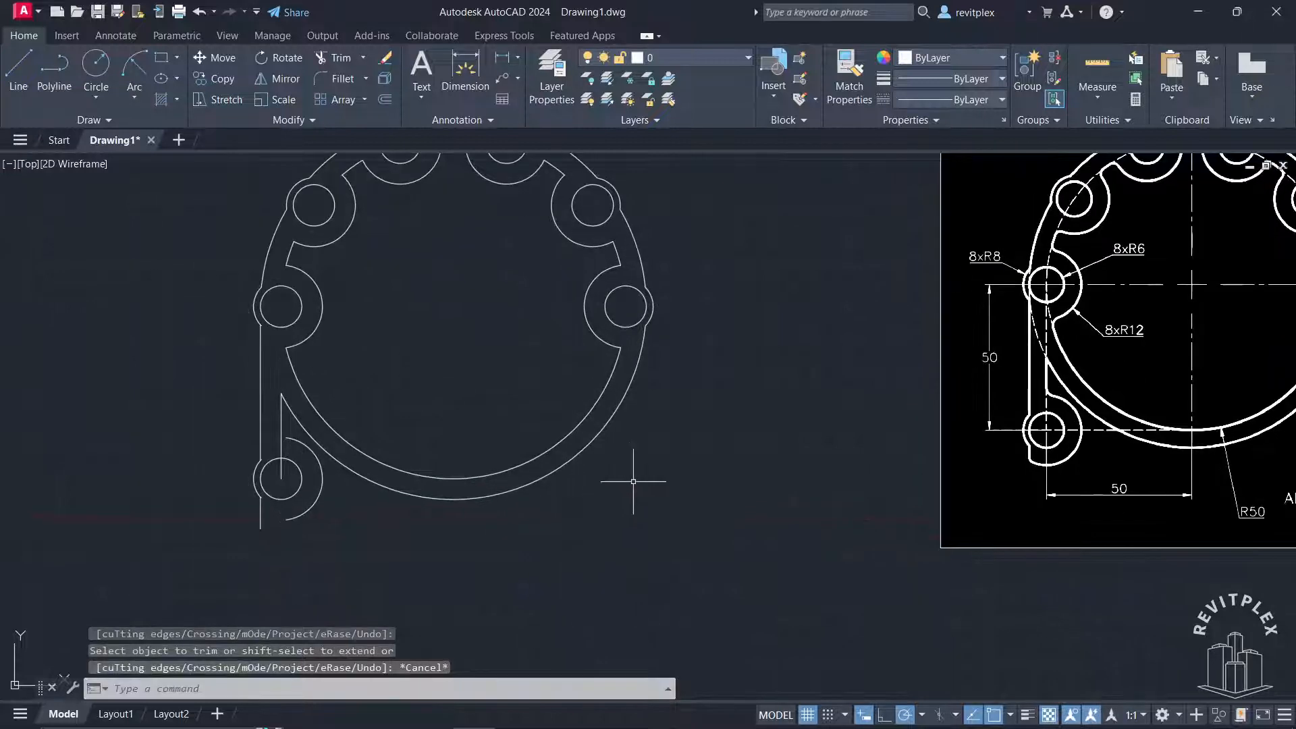
pyautogui.moveTo(633, 481)
pyautogui.mouseDown(button='middle')
pyautogui.moveTo(512, 544)
pyautogui.moveTo(486, 540)
pyautogui.moveTo(501, 541)
pyautogui.mouseUp(button='middle')
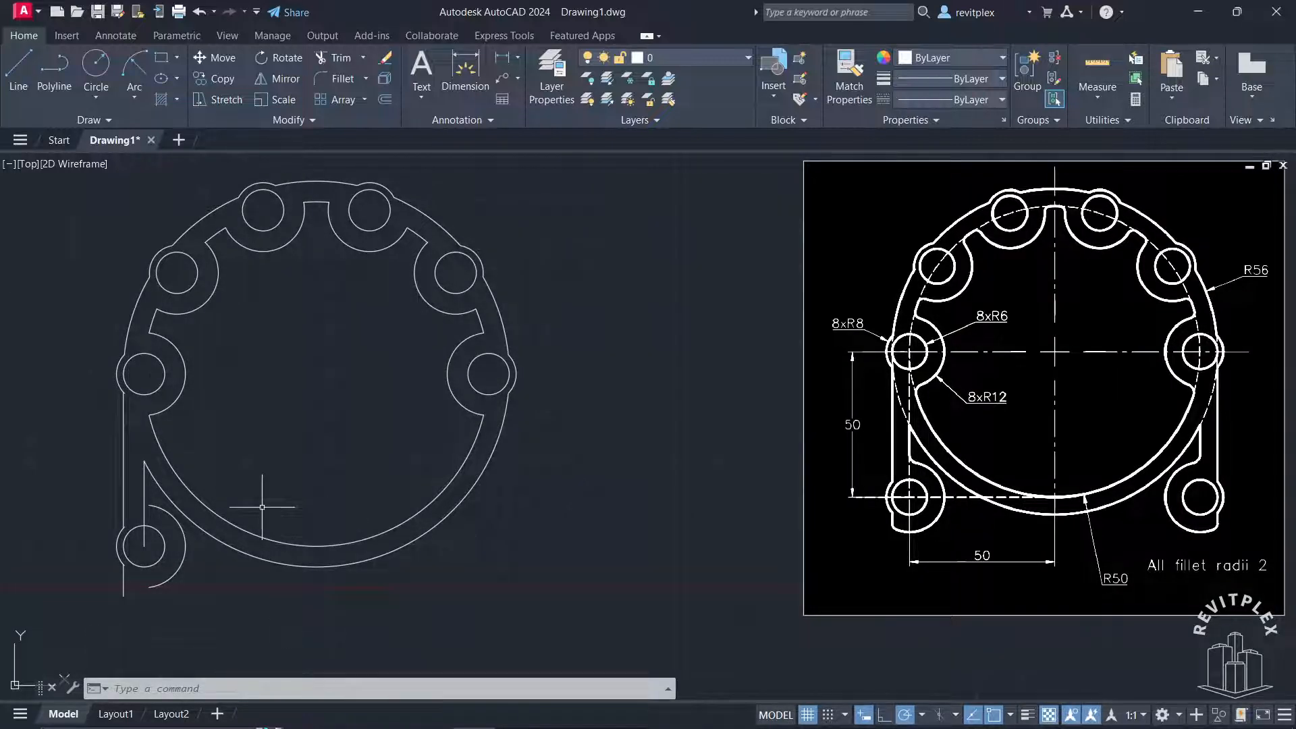
pyautogui.write('f')
pyautogui.press('Return')
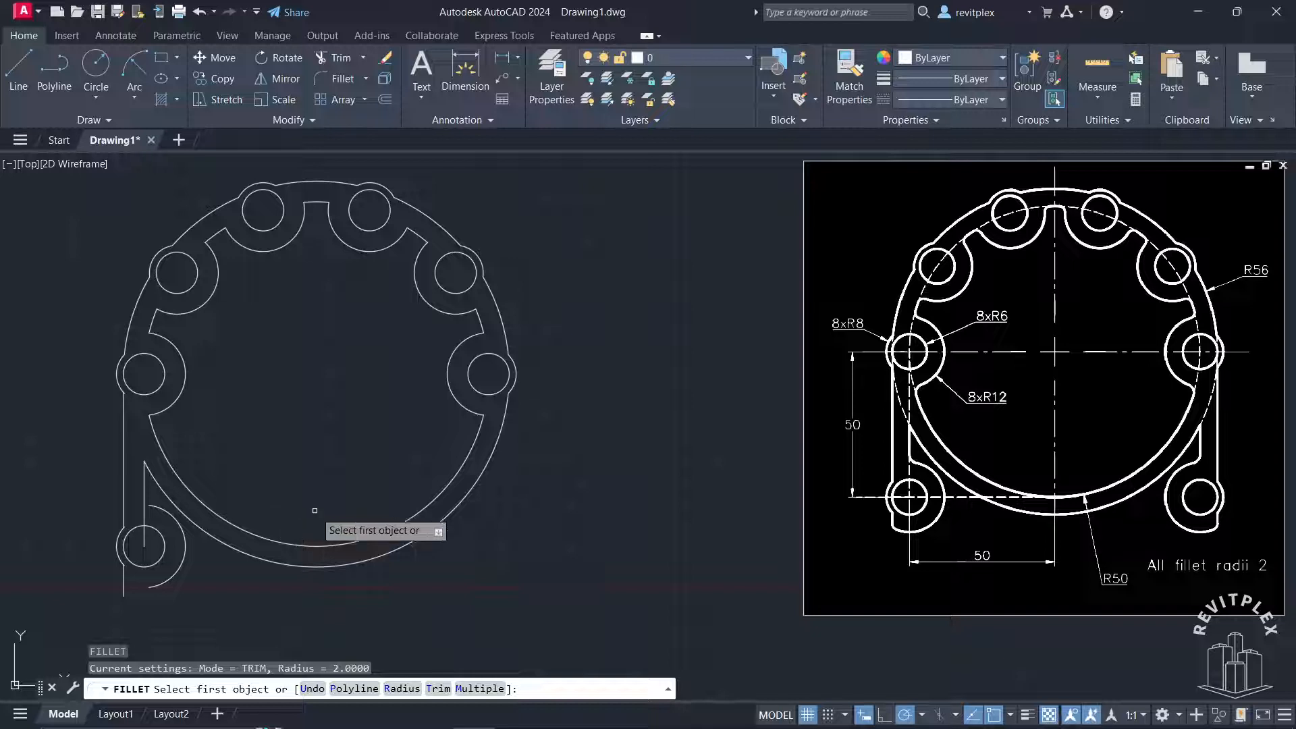
pyautogui.press('Return')
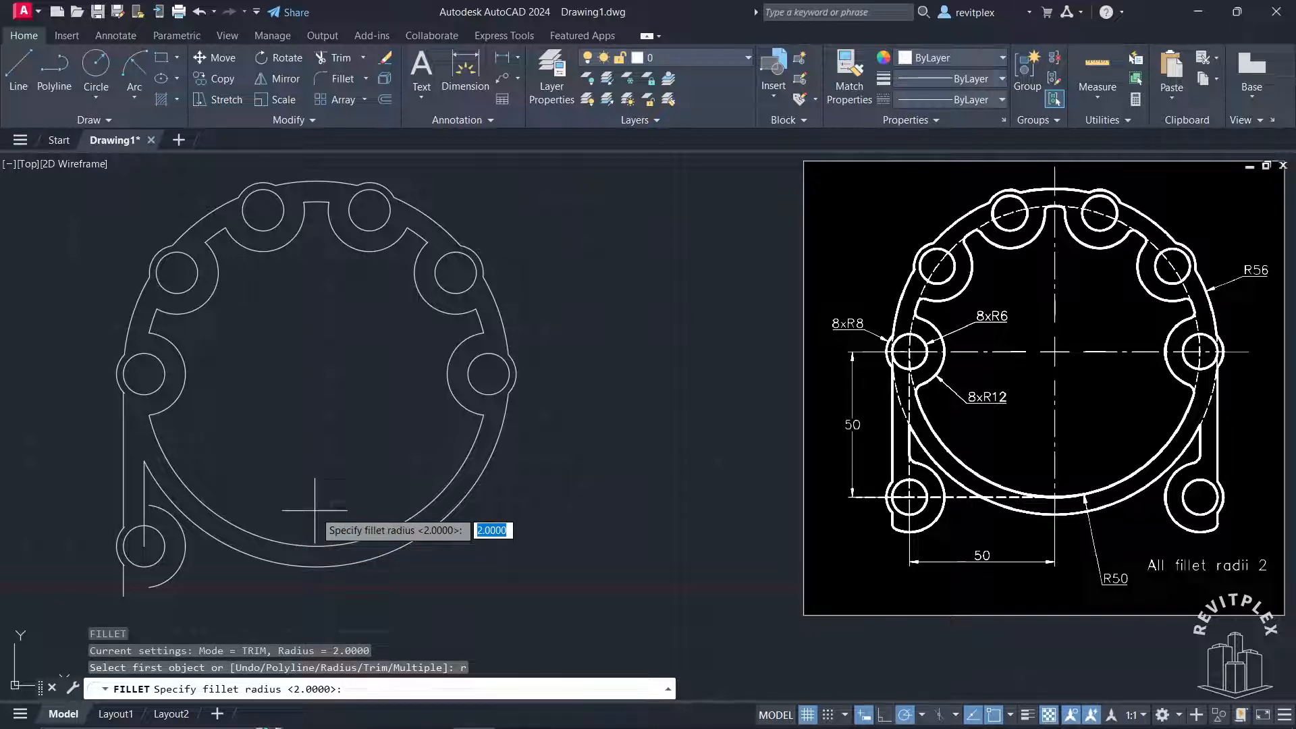
pyautogui.press('Return')
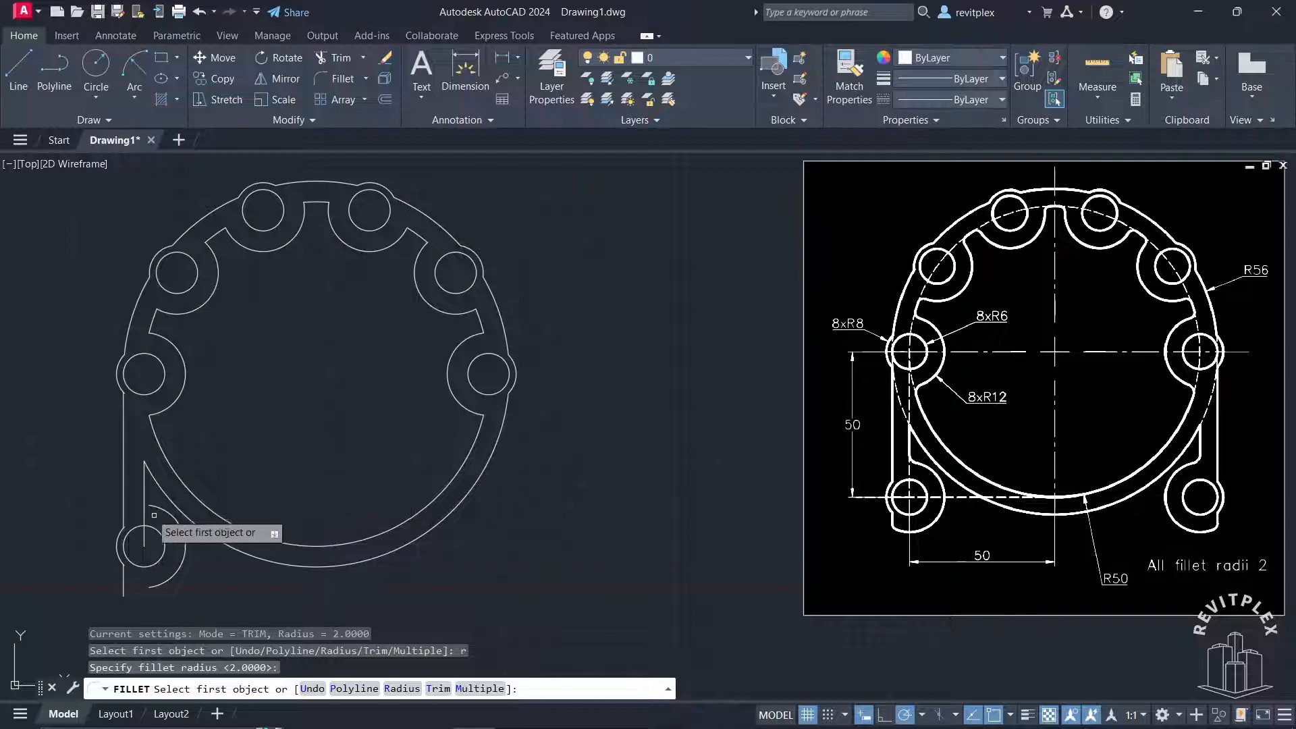
pyautogui.click(141, 487)
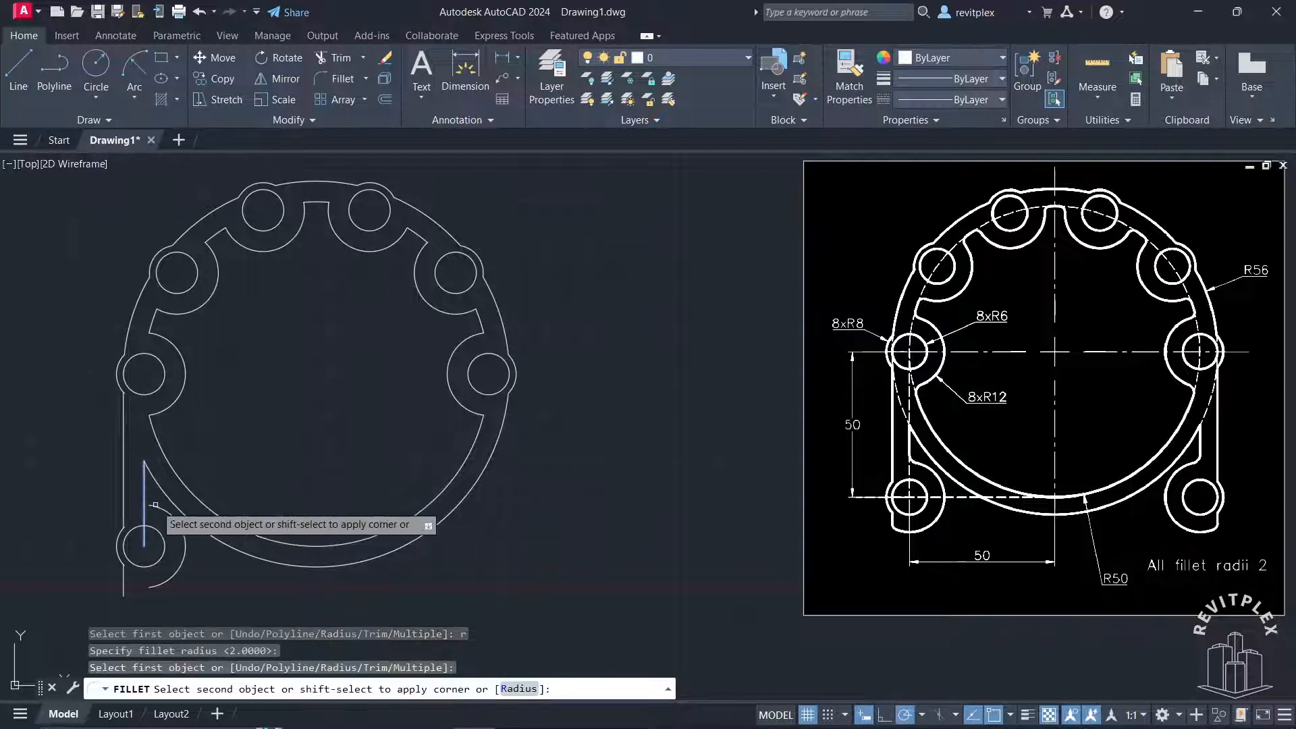
pyautogui.click(157, 535)
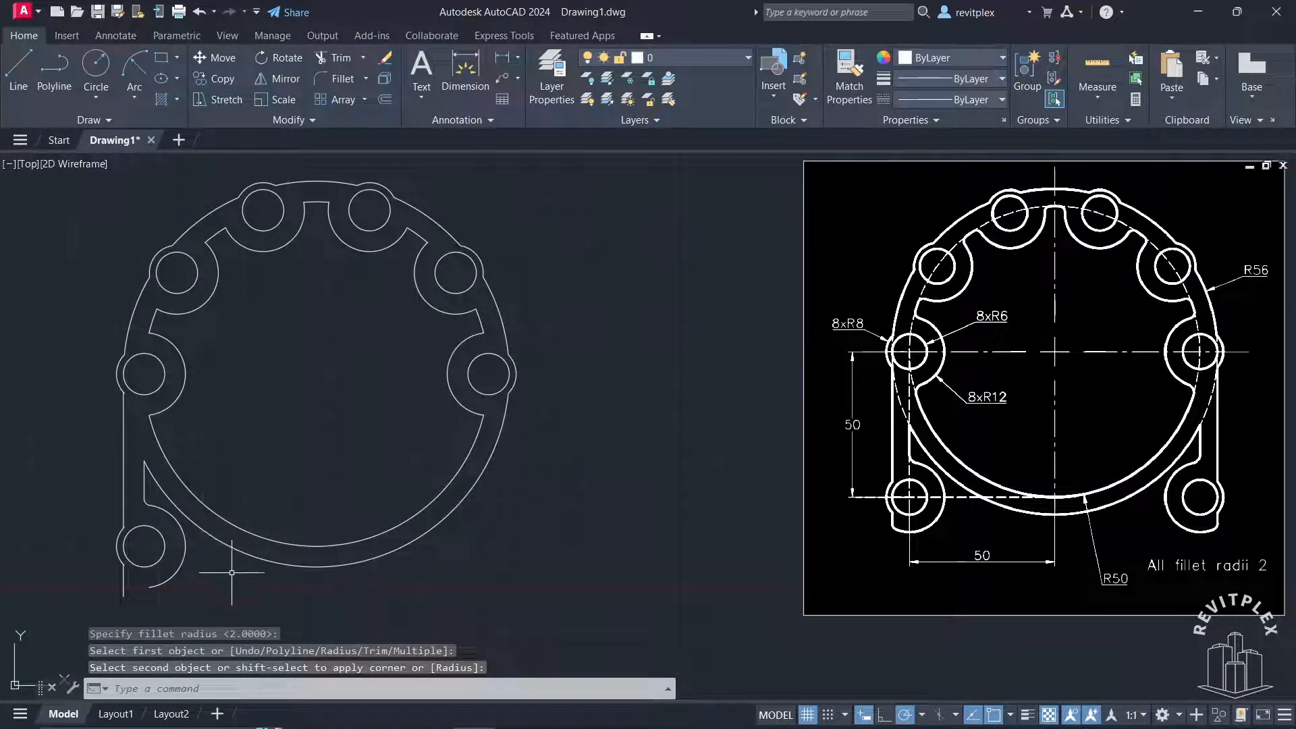
# Fillet the bottom of the lower-left lobe's R12 arc and the outer vertical line with radius 2
pyautogui.press('Return')
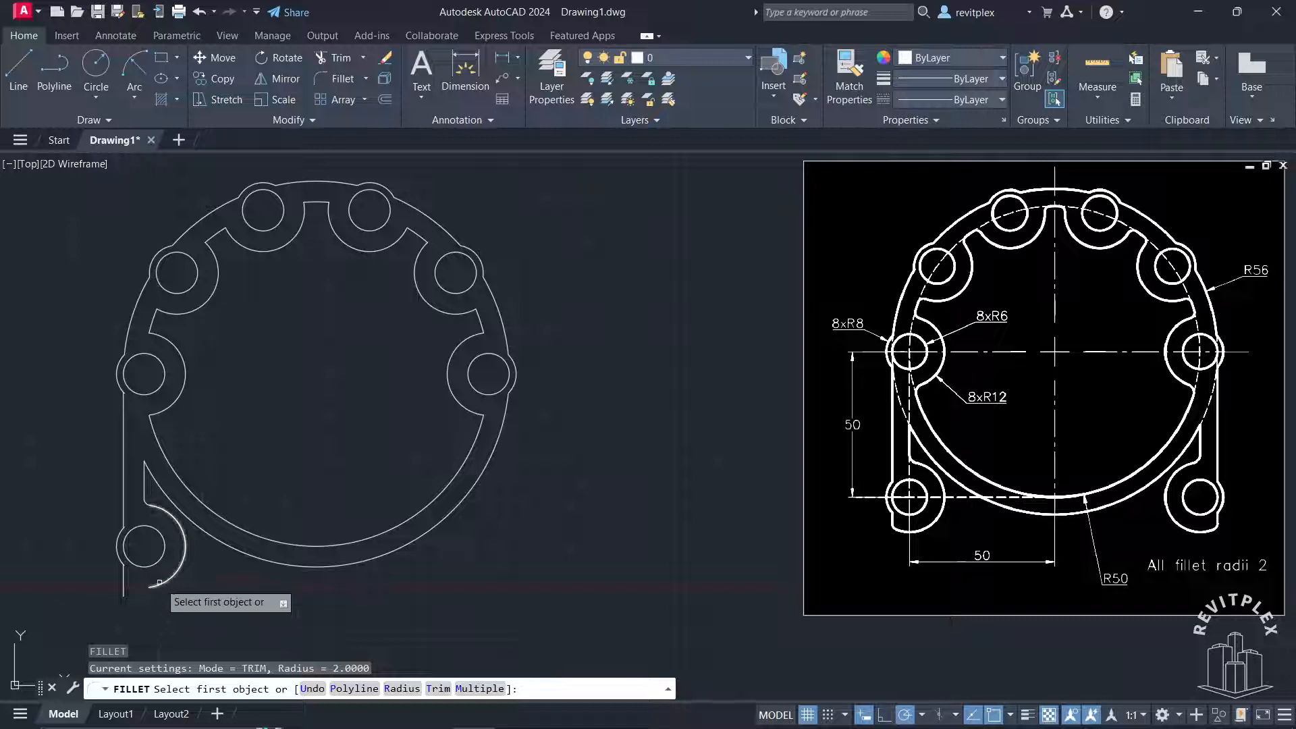
pyautogui.click(160, 581)
pyautogui.click(124, 579)
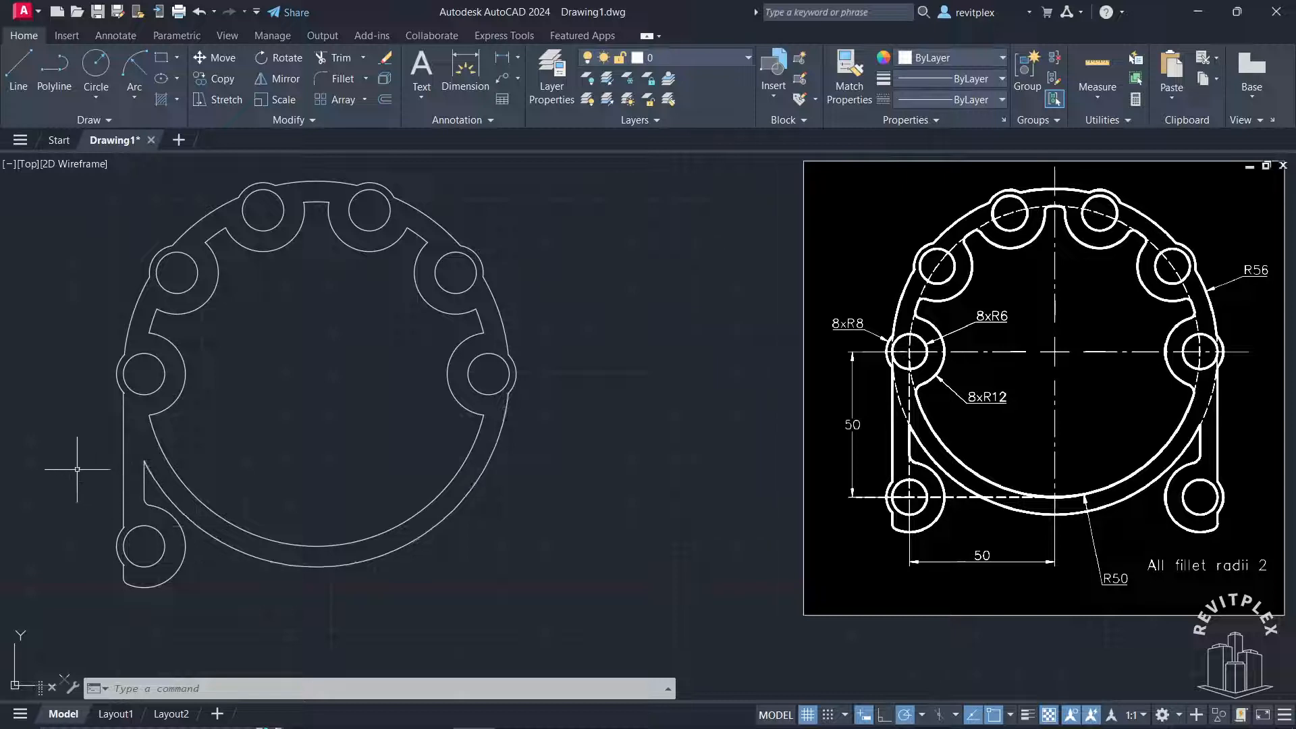
# Mirror the lower-left lobe with its fillets and both vertical lines about the ring's vertical centreline, keeping the source objects
pyautogui.click(75, 400)
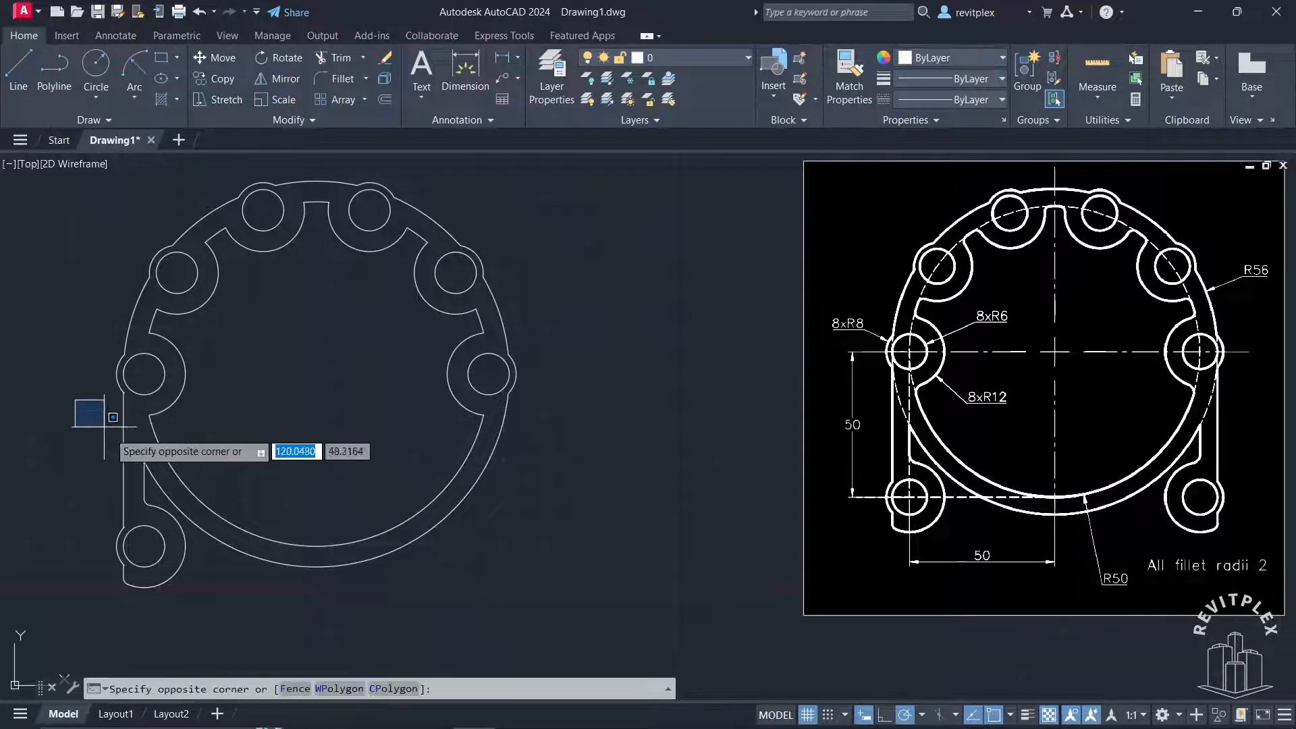
pyautogui.click(270, 612)
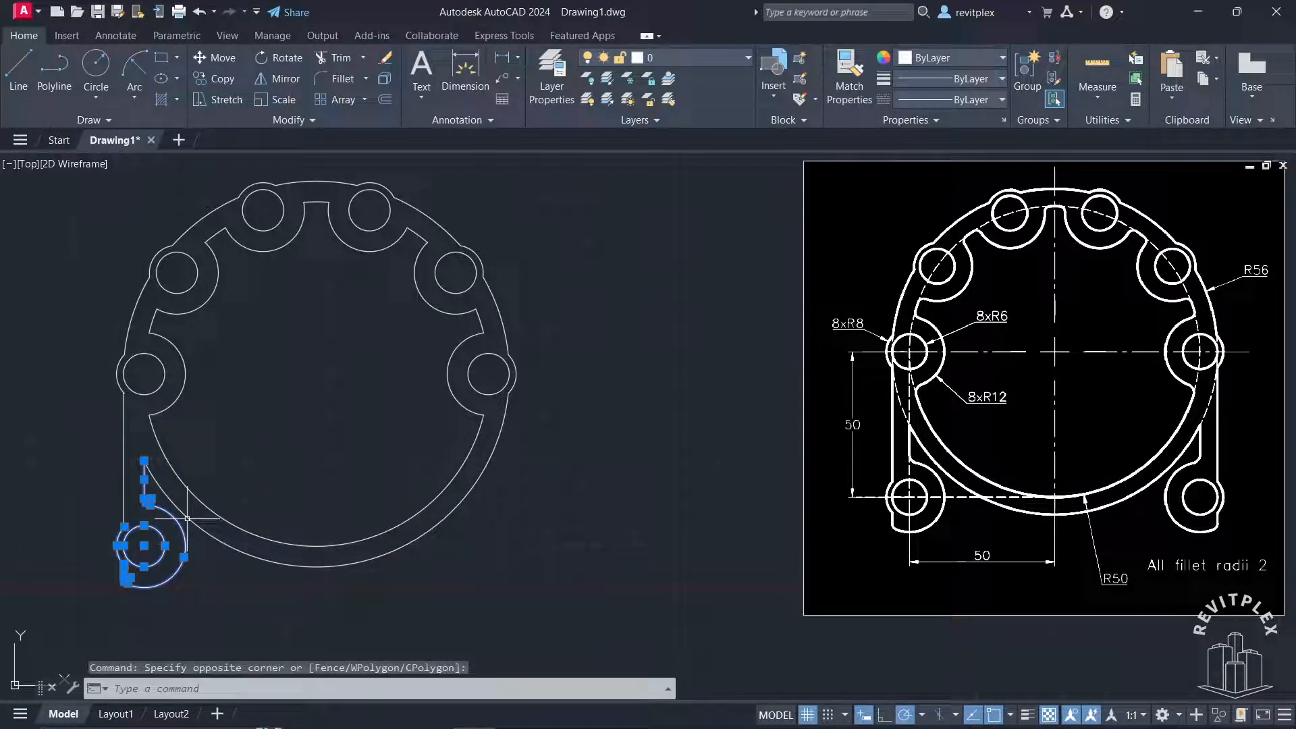
pyautogui.click(50, 365)
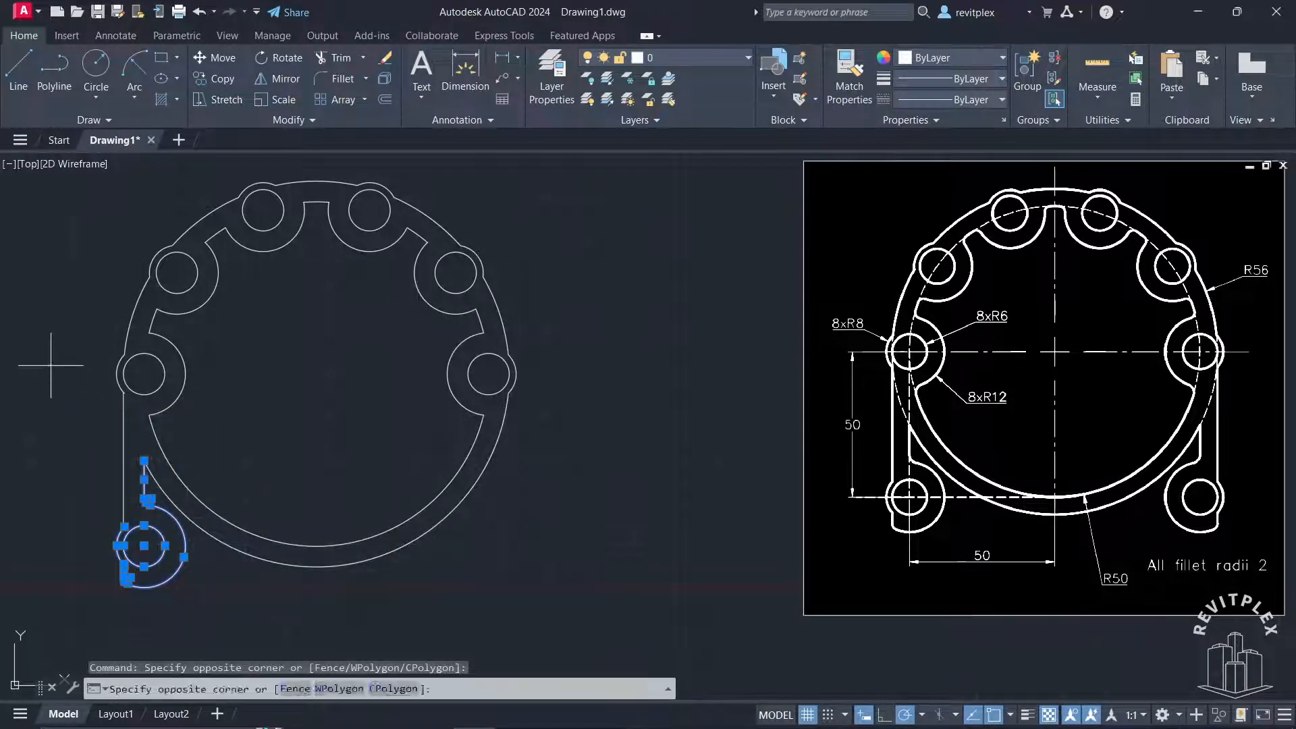
pyautogui.click(225, 608)
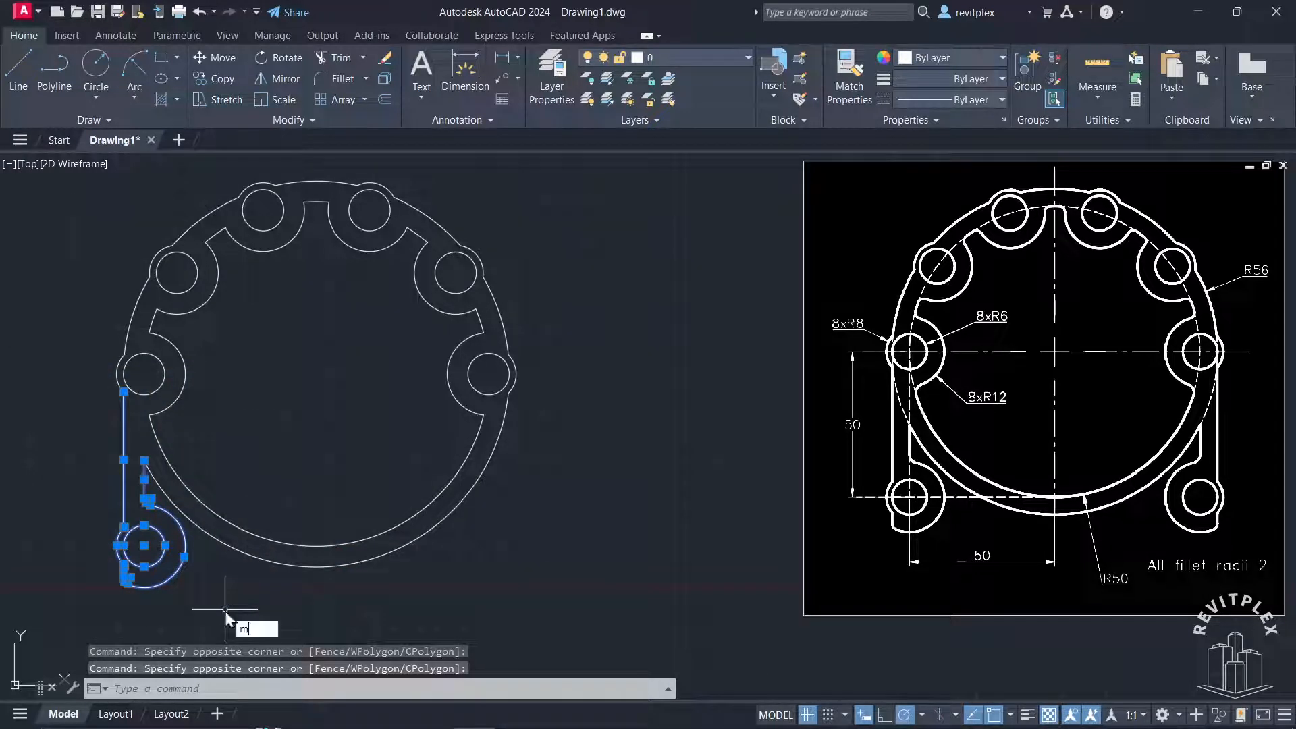
pyautogui.press('Return')
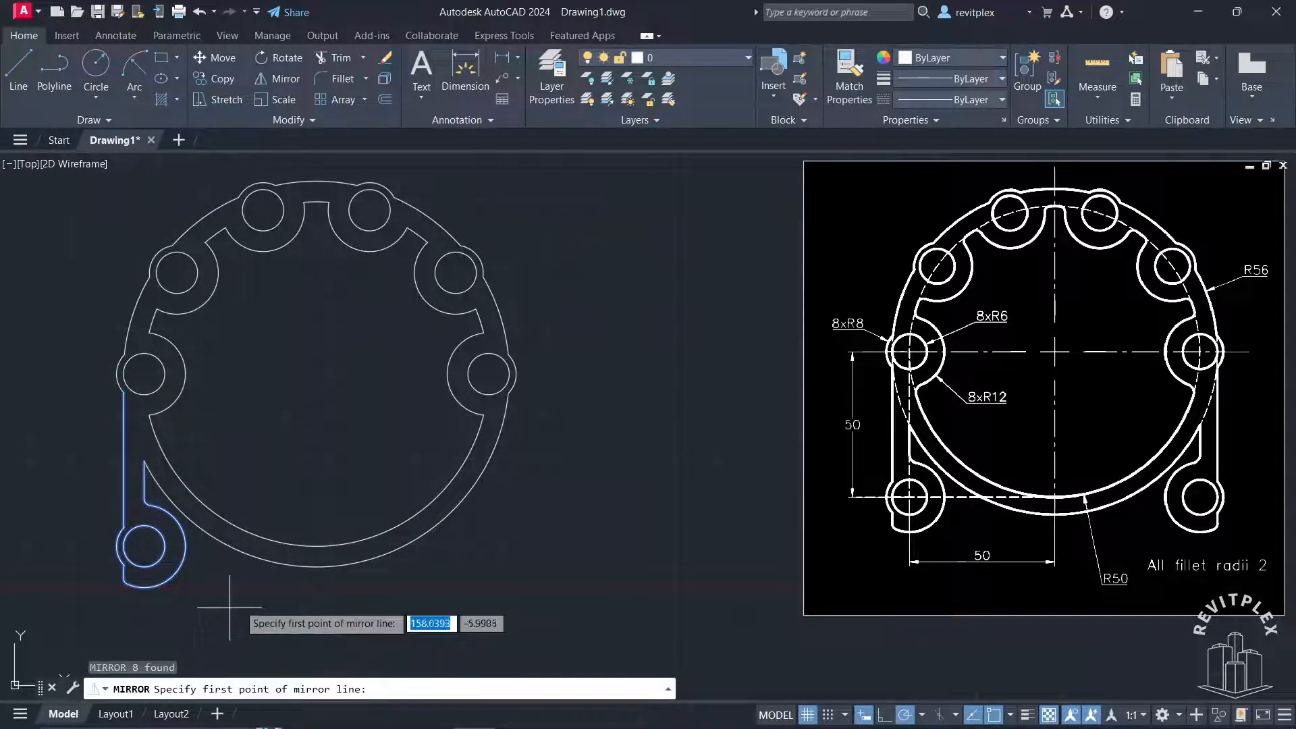
pyautogui.click(304, 371)
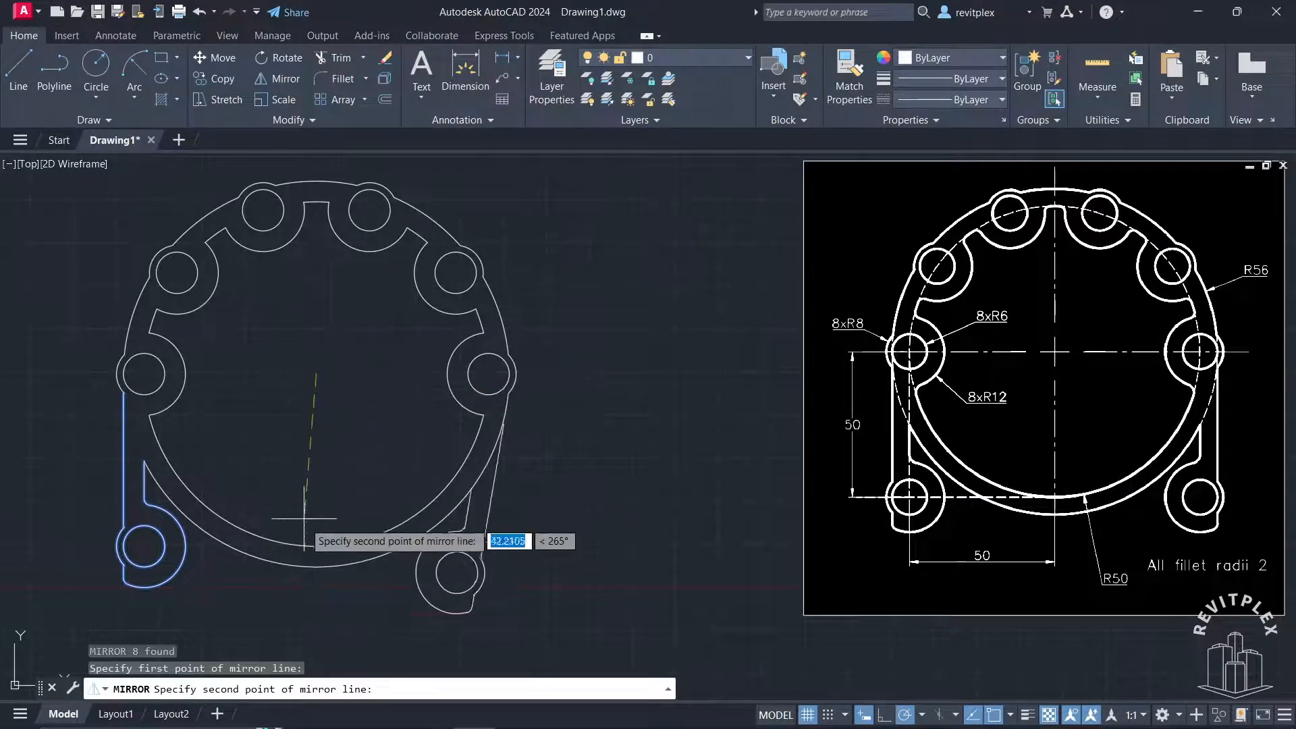
pyautogui.click(316, 591)
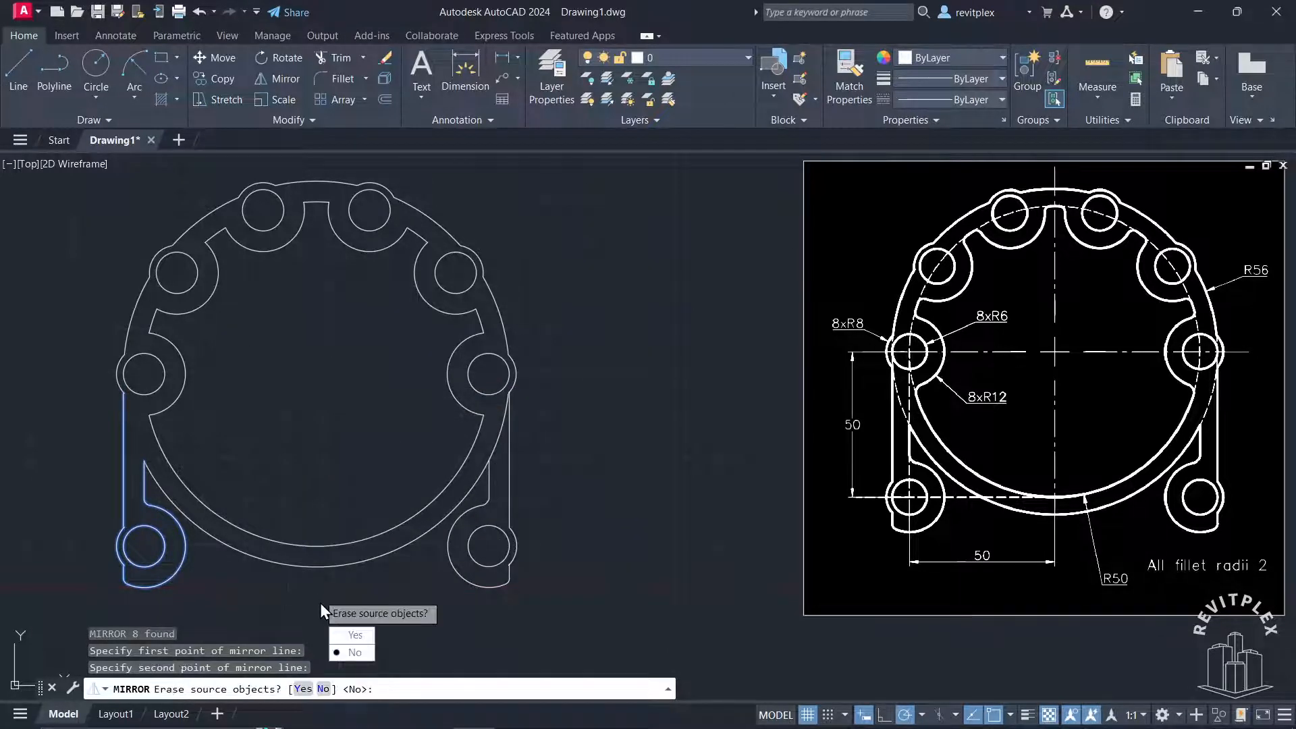
pyautogui.click(351, 651)
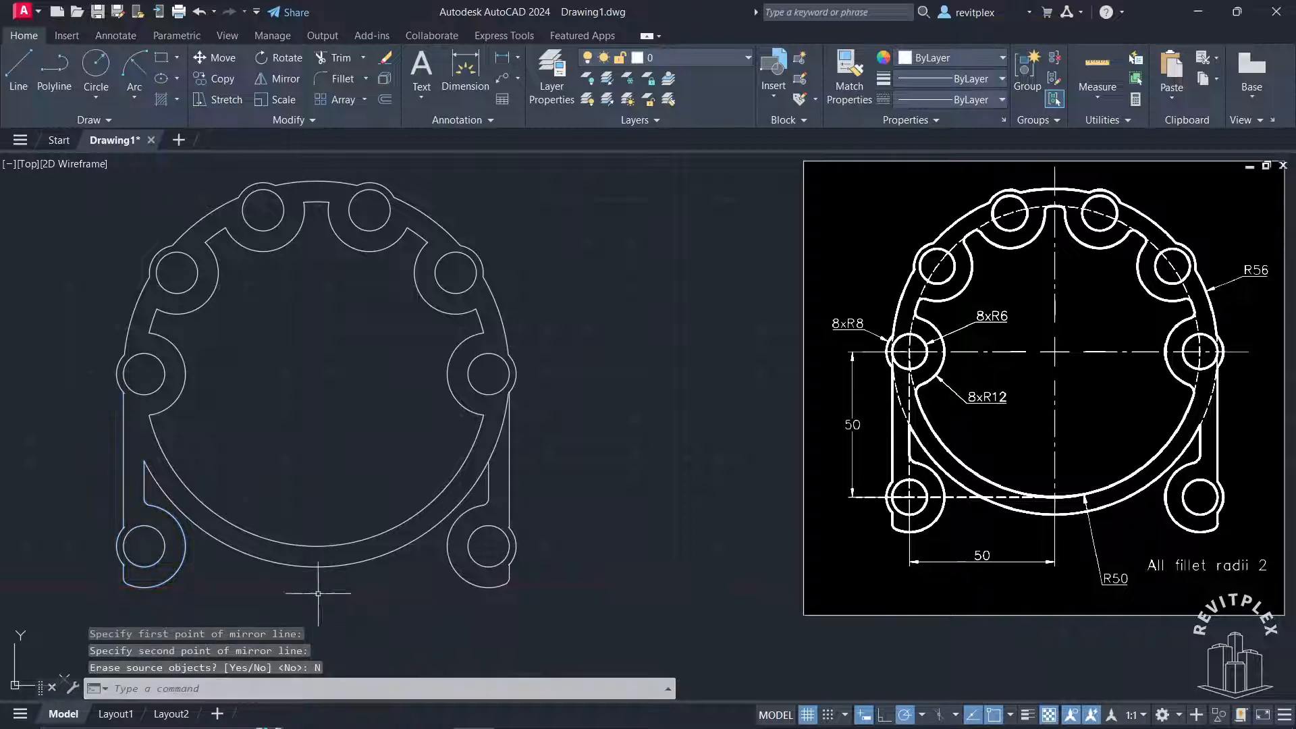
# Trim the outer ring's arc segment between the two mirrored vertical lines above the lower-right lobe
pyautogui.write('tr')
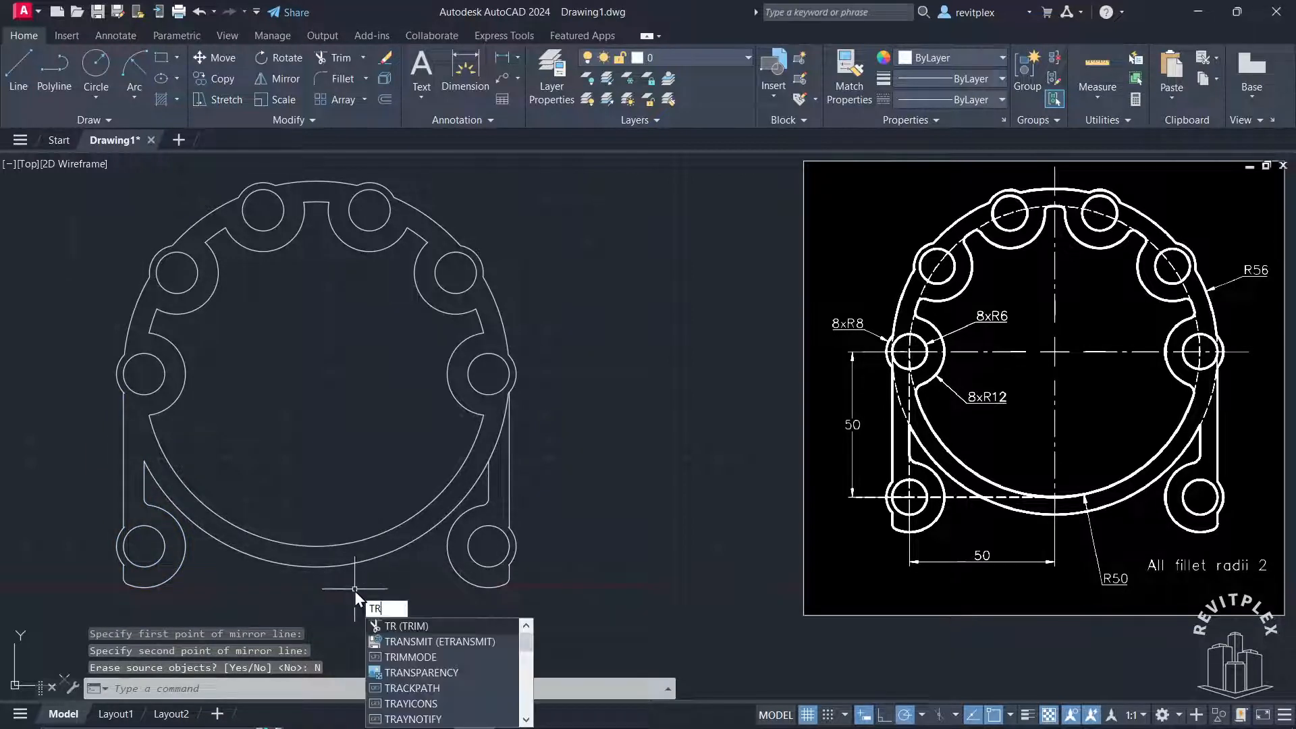
pyautogui.press('Return')
pyautogui.click(493, 432)
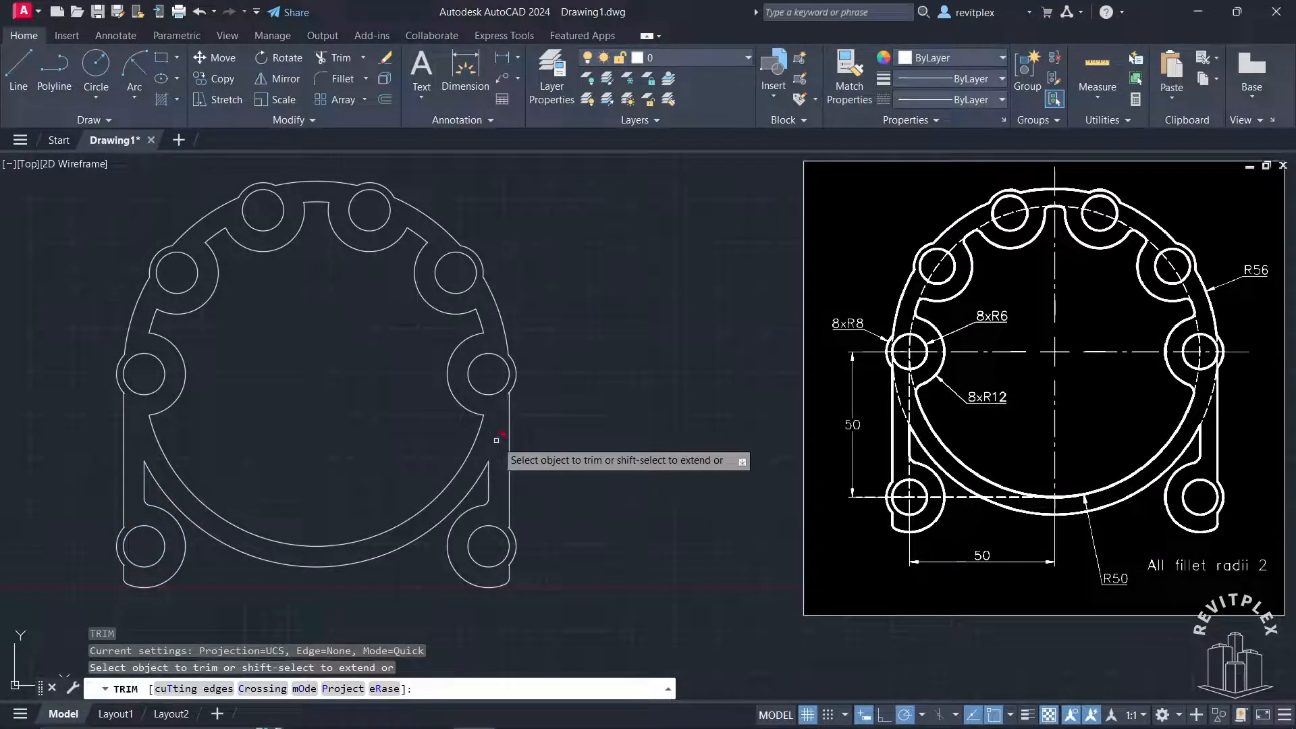
pyautogui.press('Escape')
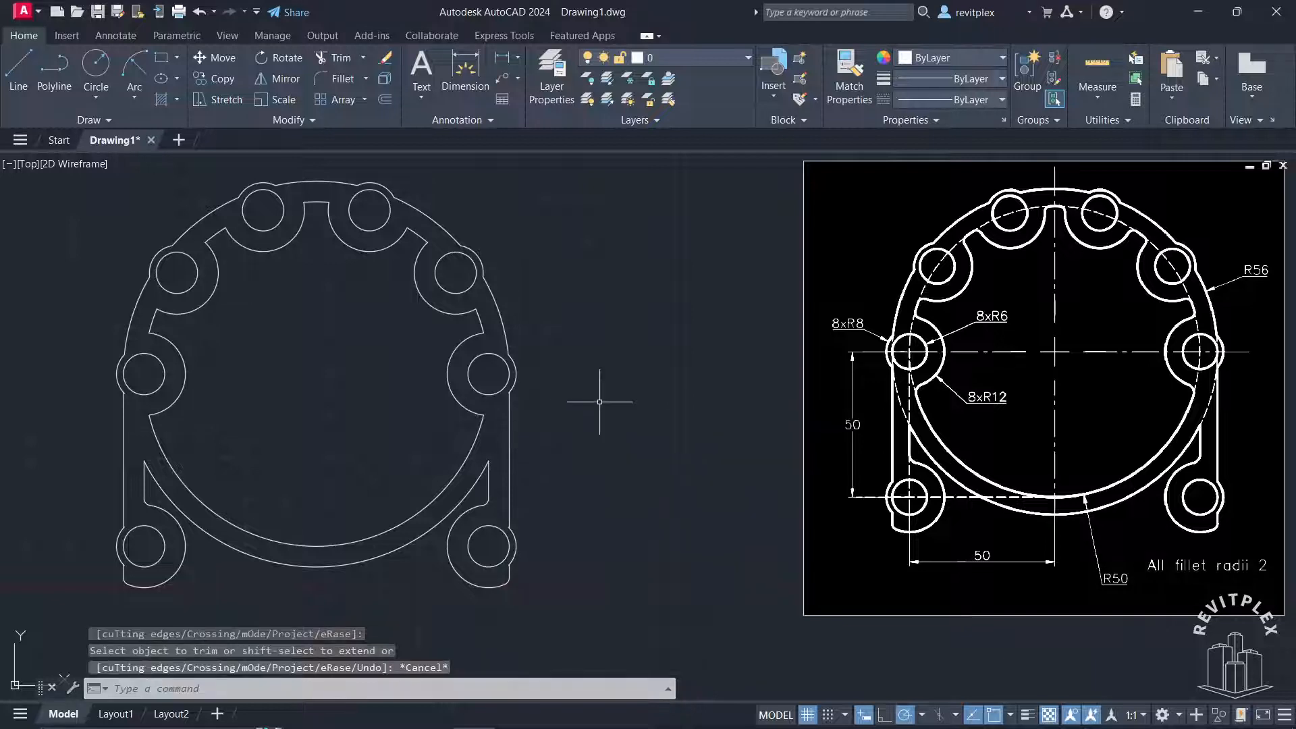
# Fillet the lower inner R50 arc and the bottom of the leftmost lobe's R12 arc with radius 2
pyautogui.write('f')
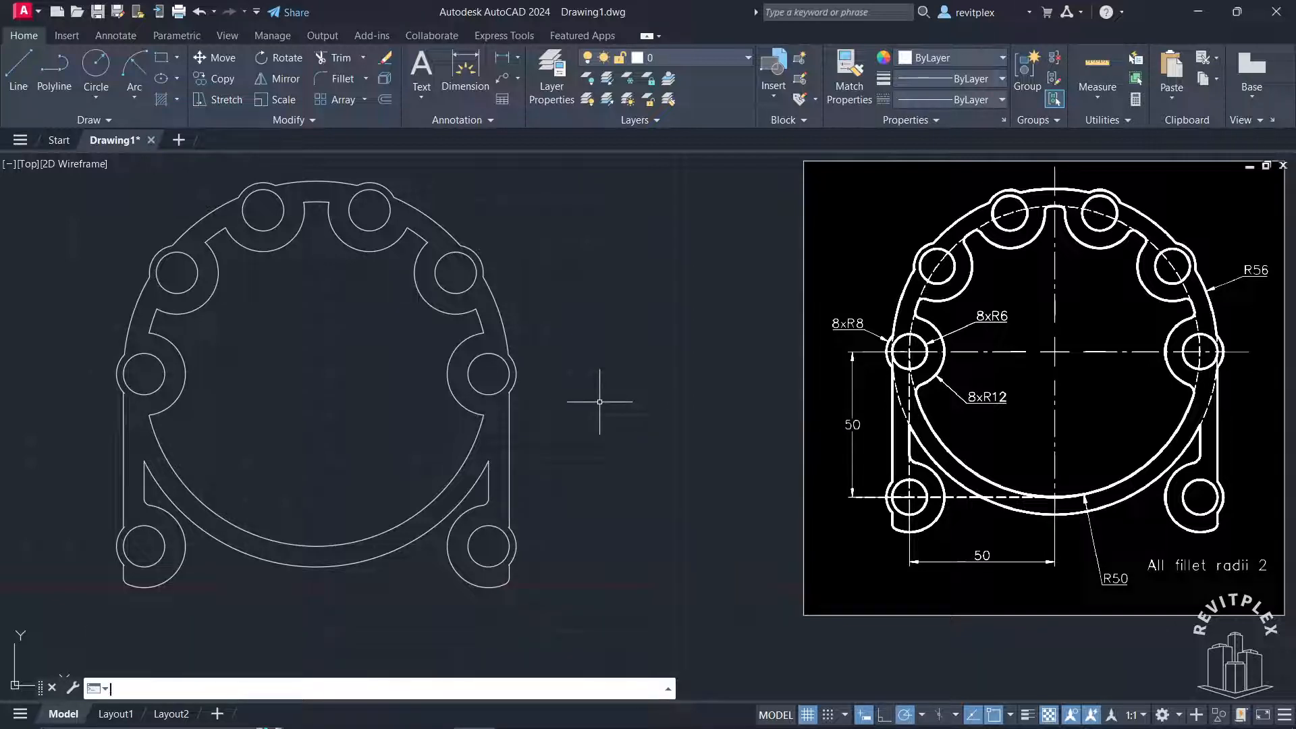
pyautogui.press('Escape')
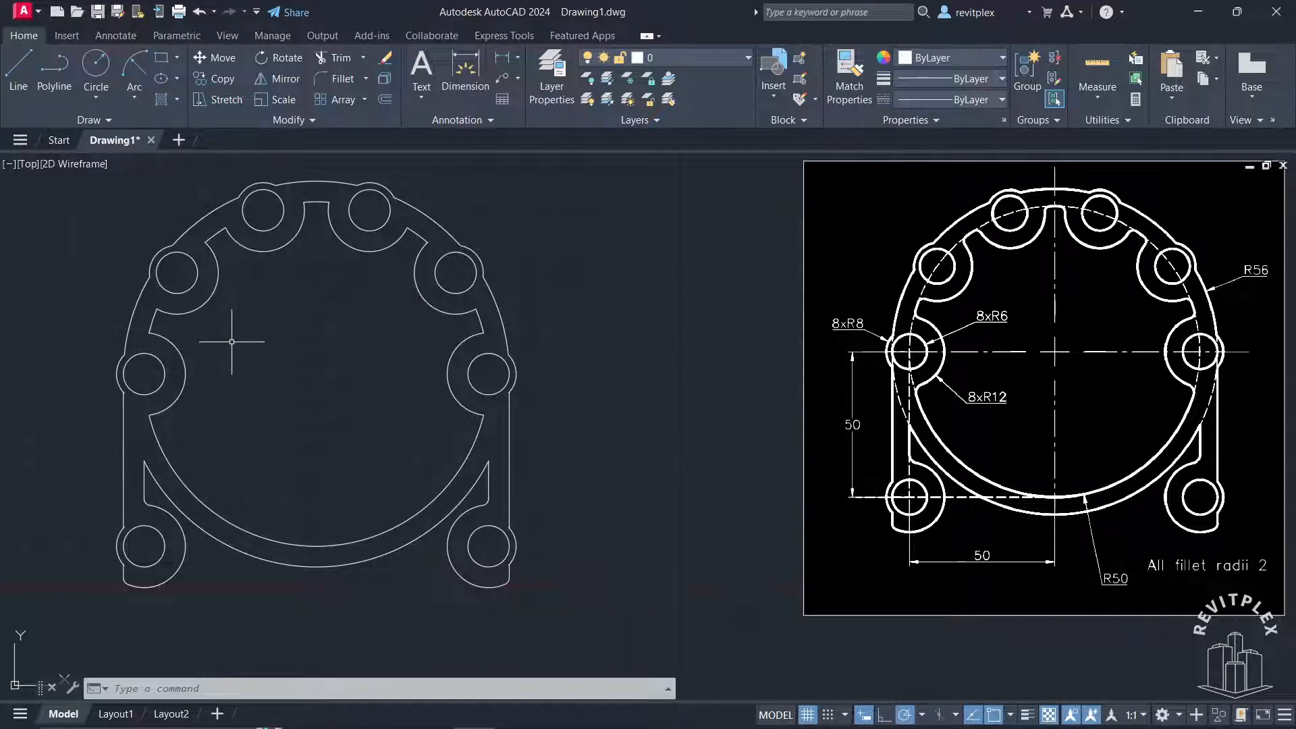
pyautogui.press('Return')
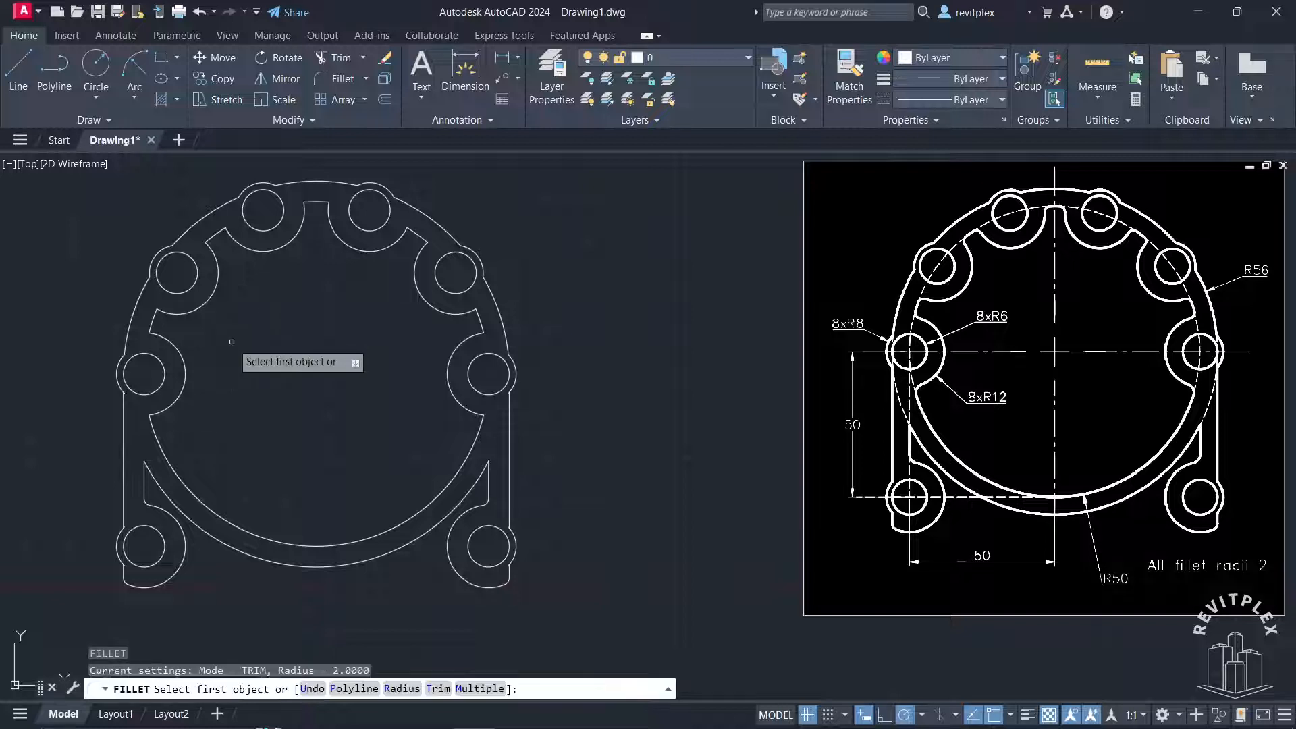
pyautogui.click(149, 432)
pyautogui.click(156, 405)
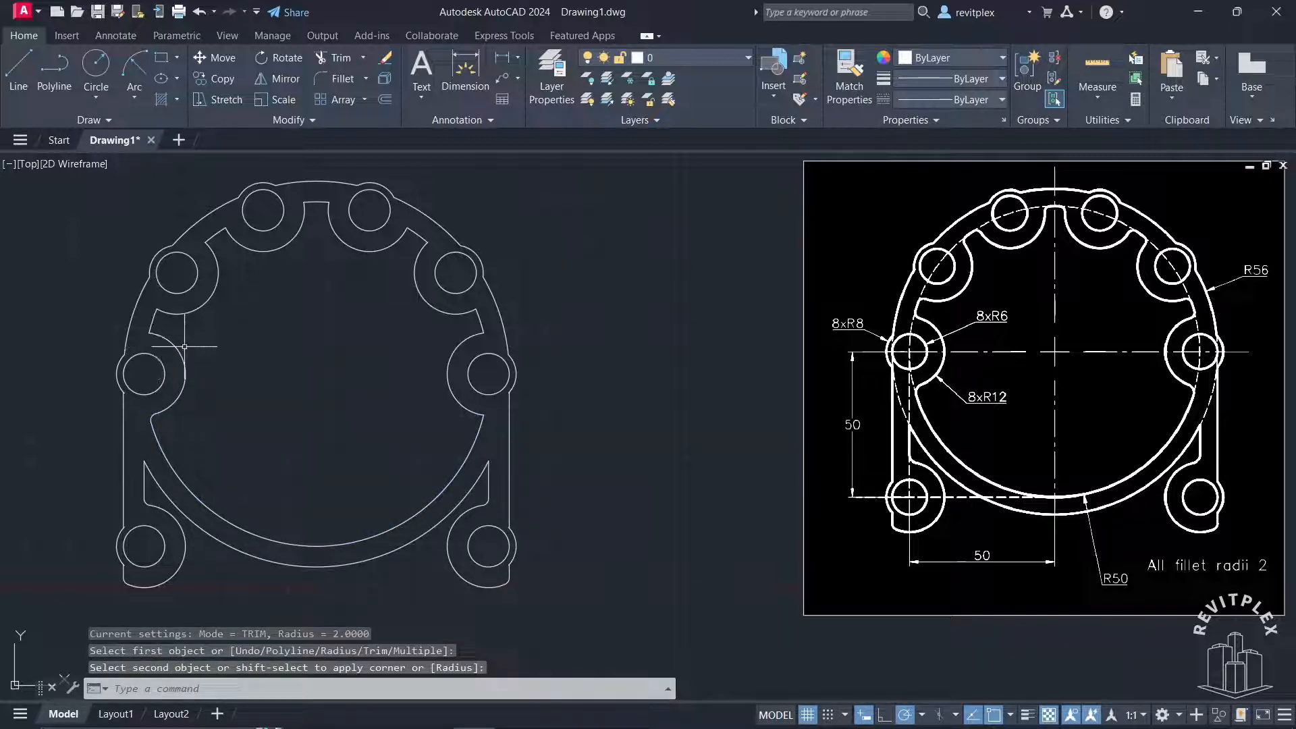
# Using Fillet's Multiple option, round both ends of the inner ring segment between the leftmost and upper-left lobes with radius 2
pyautogui.press('Return')
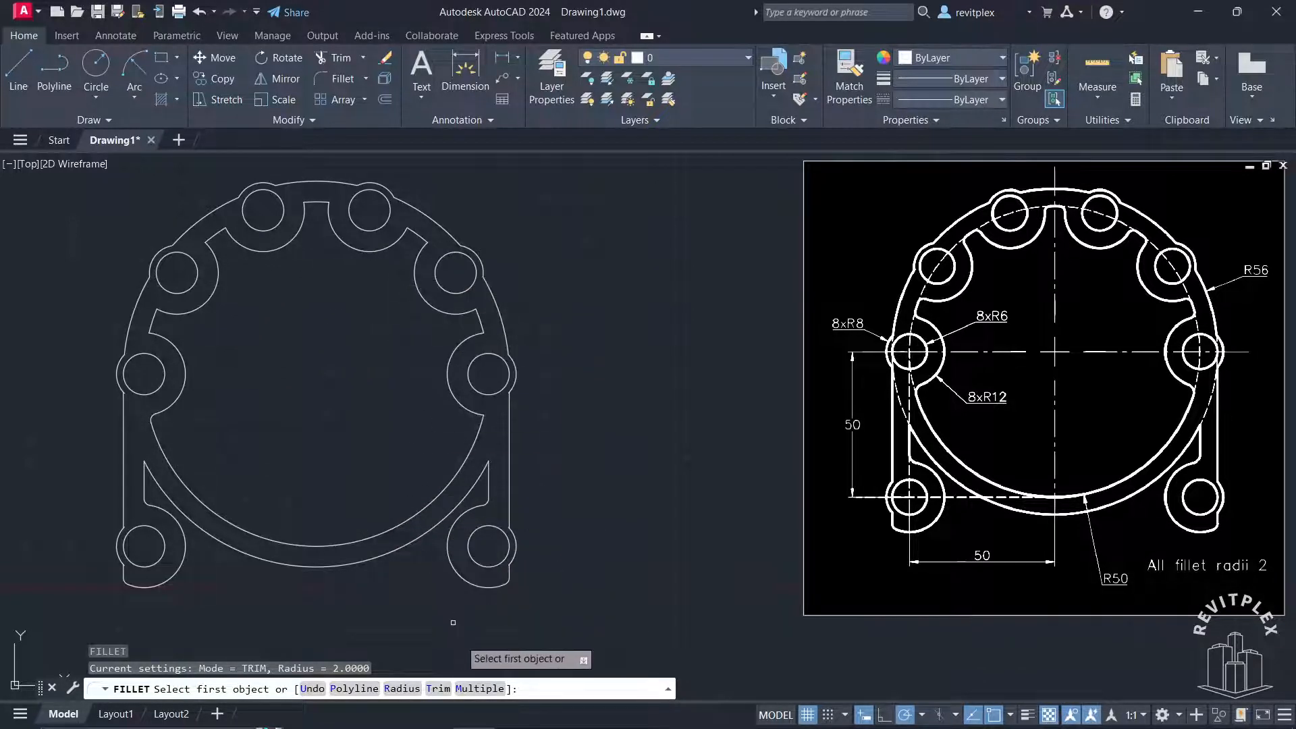
pyautogui.click(478, 689)
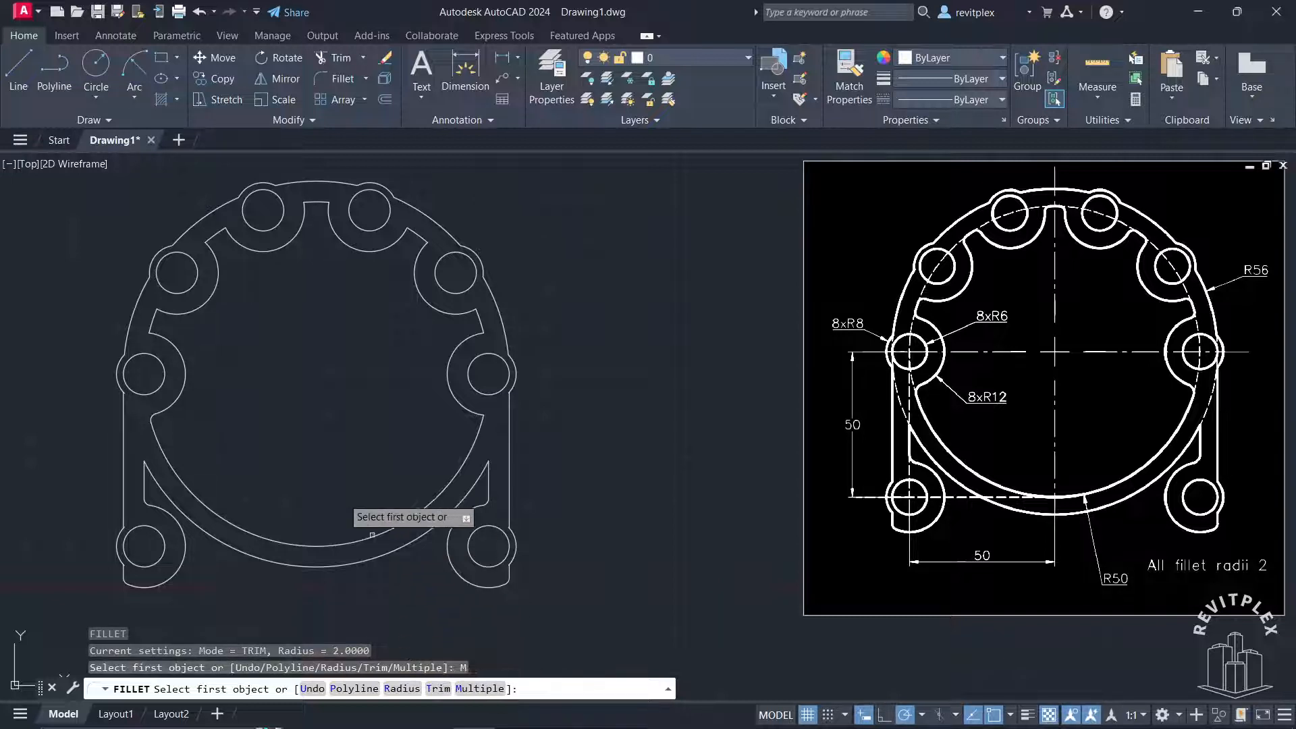
pyautogui.click(173, 341)
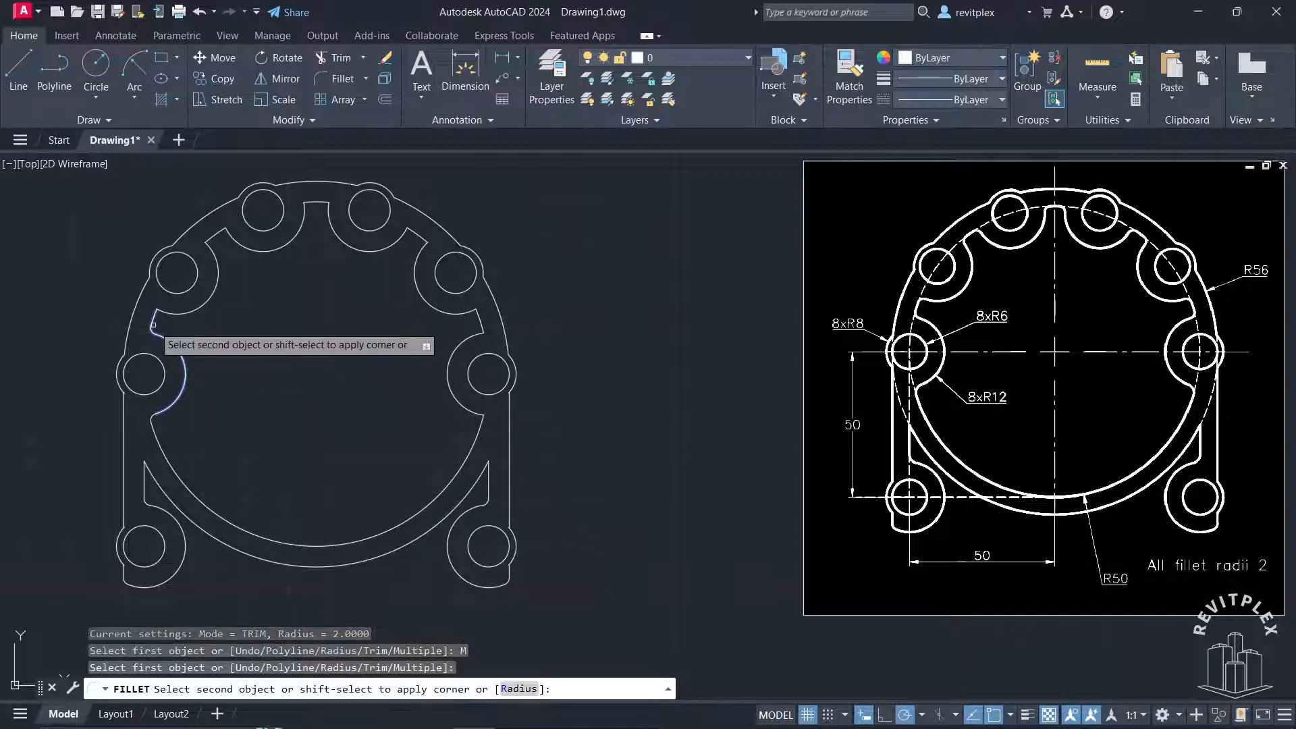
pyautogui.click(157, 317)
pyautogui.click(172, 314)
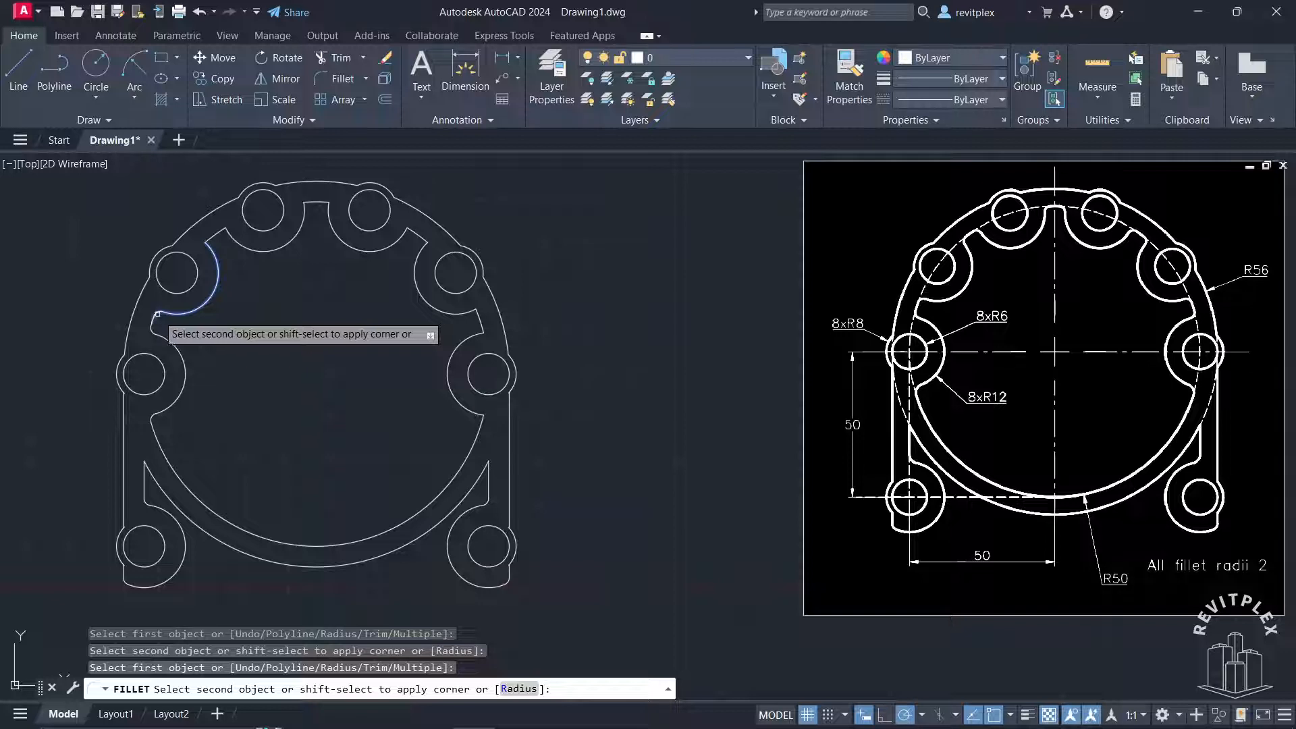
pyautogui.click(156, 314)
# Fillet both ends of the inner ring segment between the upper-left lobe and the left top lobe with radius 2
pyautogui.click(217, 259)
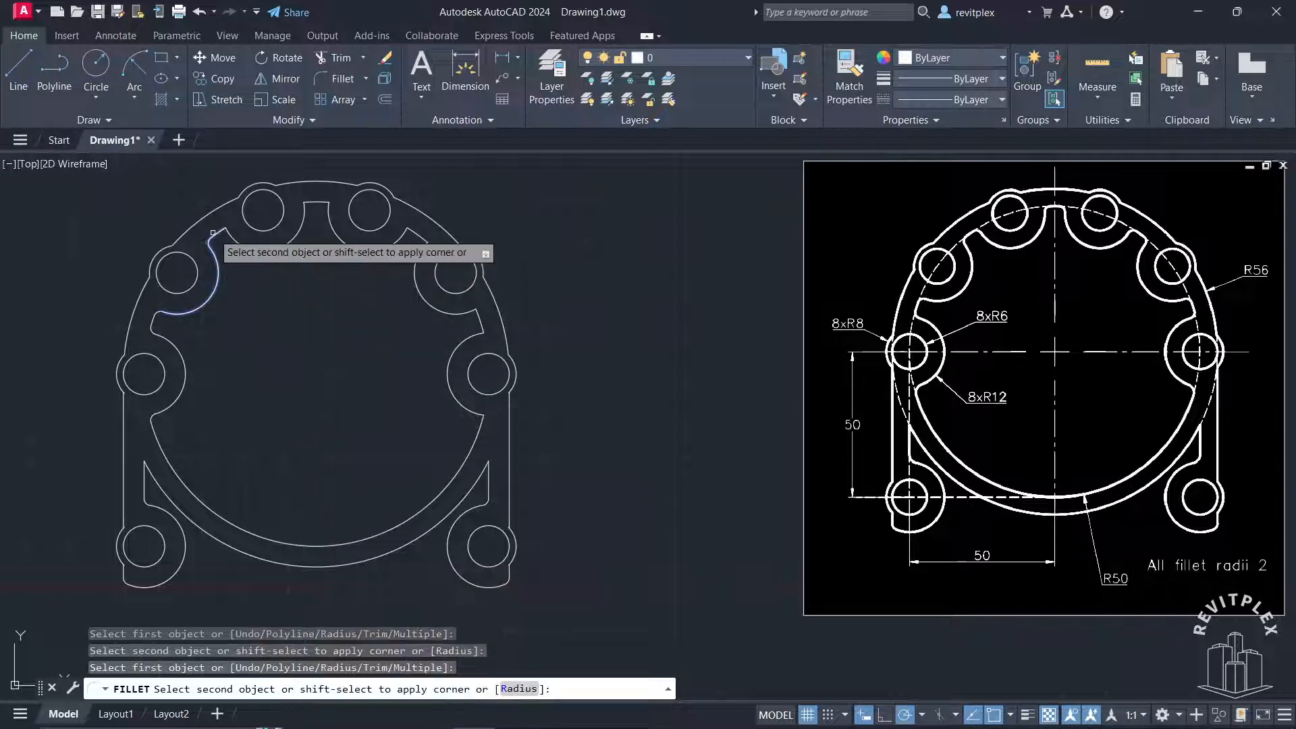
pyautogui.click(216, 235)
pyautogui.click(233, 238)
pyautogui.click(229, 235)
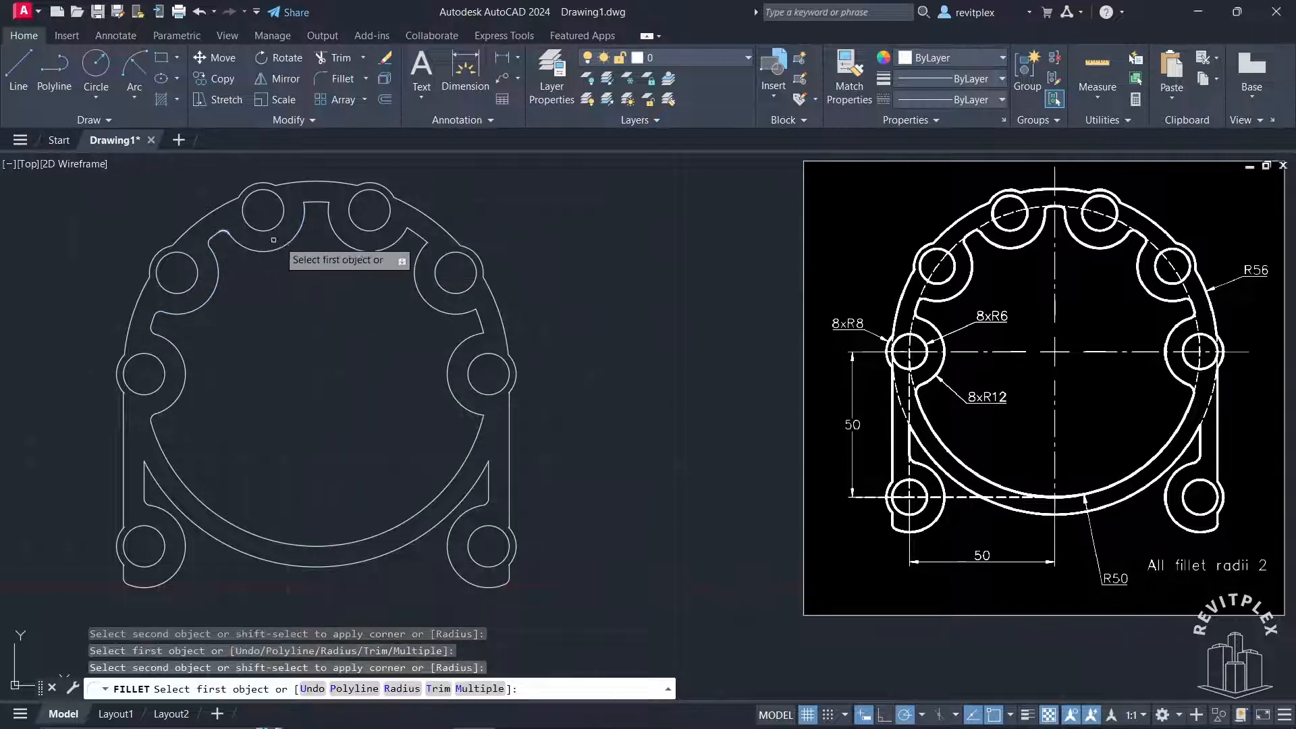
# Fillet both ends of the short inner ring segment between the two top lobes with radius 2
pyautogui.click(296, 239)
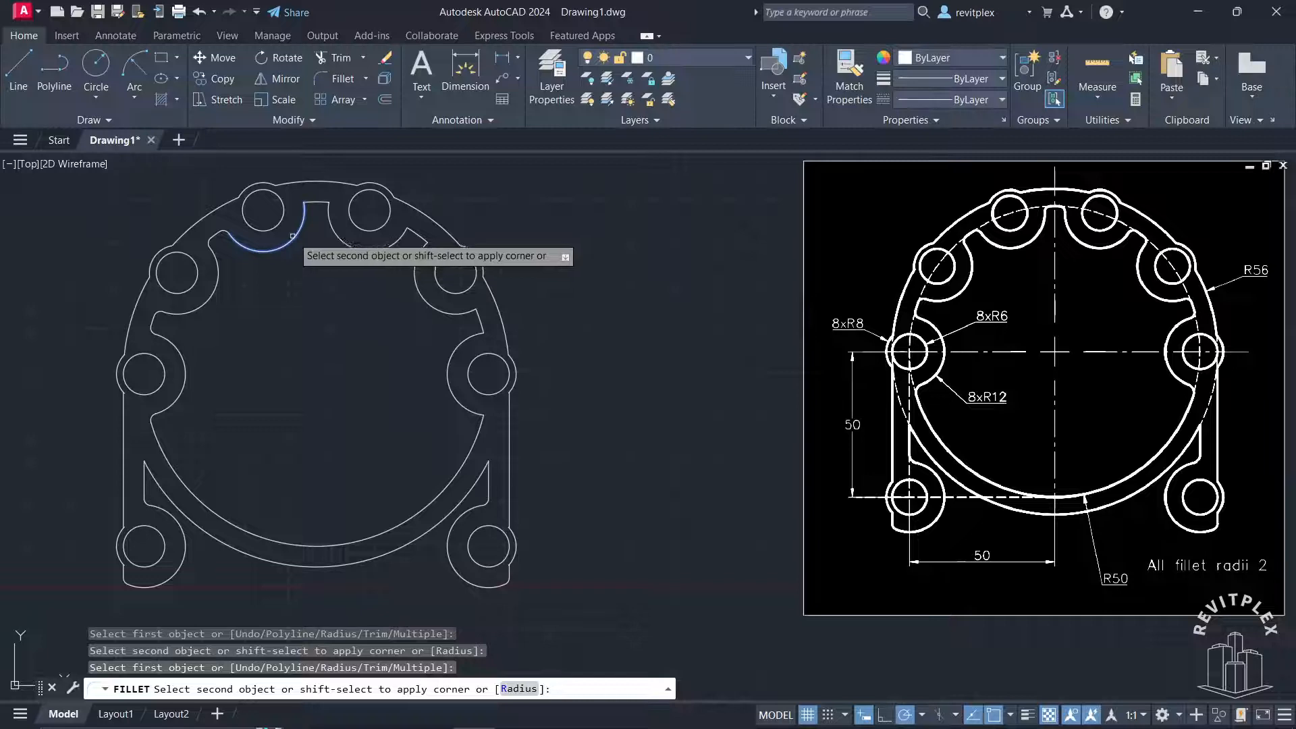
pyautogui.click(315, 203)
pyautogui.click(322, 204)
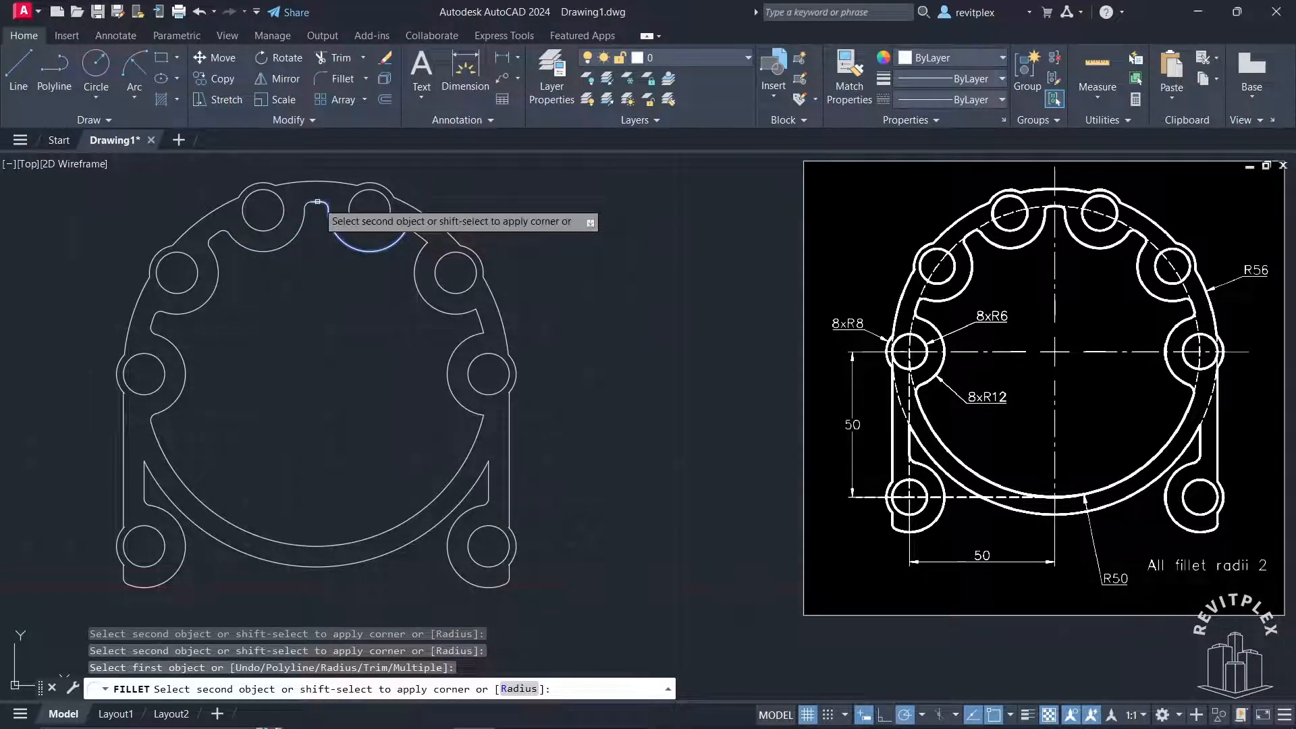
pyautogui.click(320, 203)
# Fillet both ends of the inner ring segment between the right top lobe and the upper-right lobe with radius 2
pyautogui.click(382, 246)
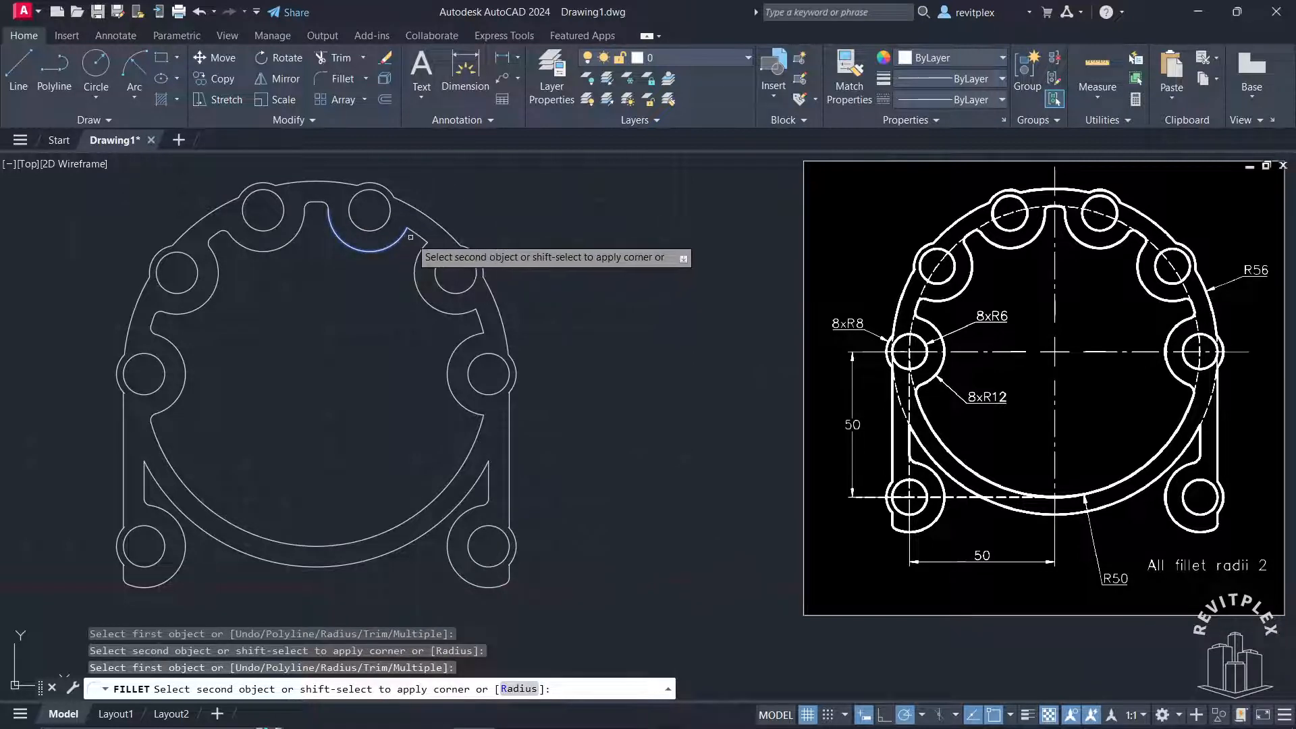
pyautogui.click(423, 253)
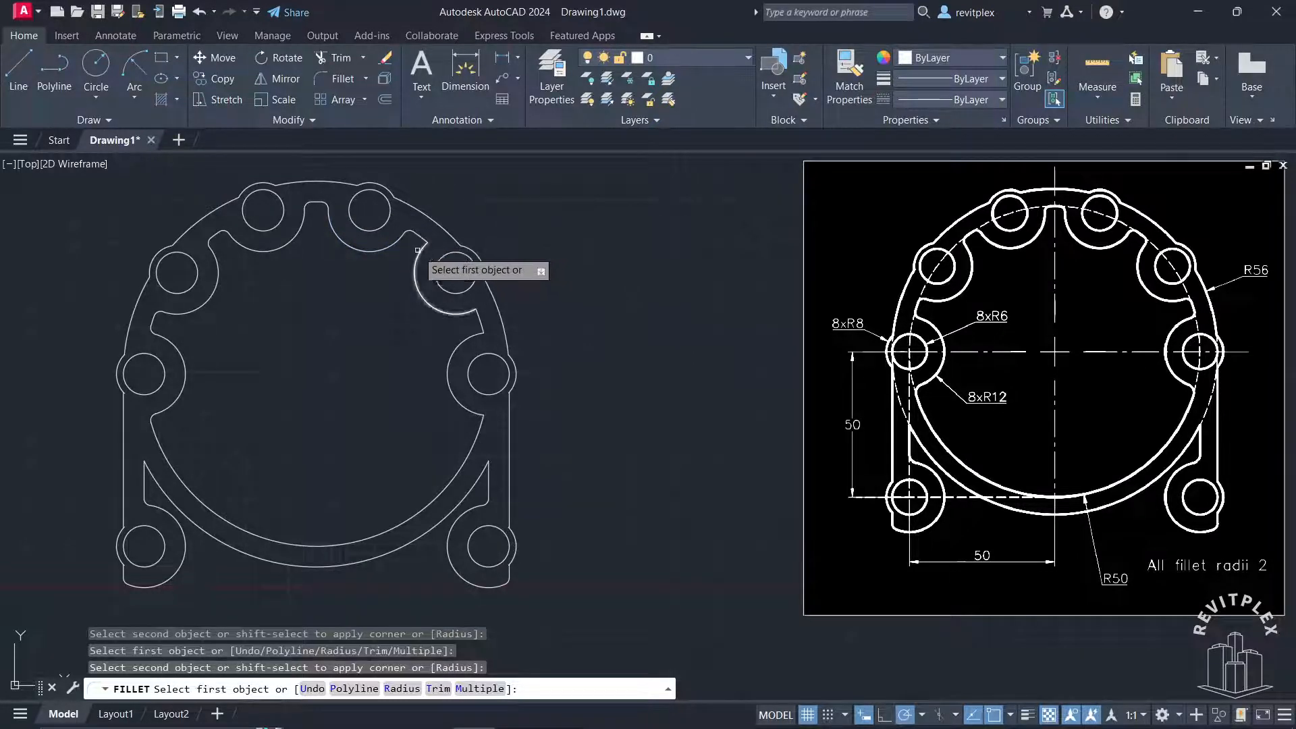
pyautogui.click(423, 253)
pyautogui.click(422, 240)
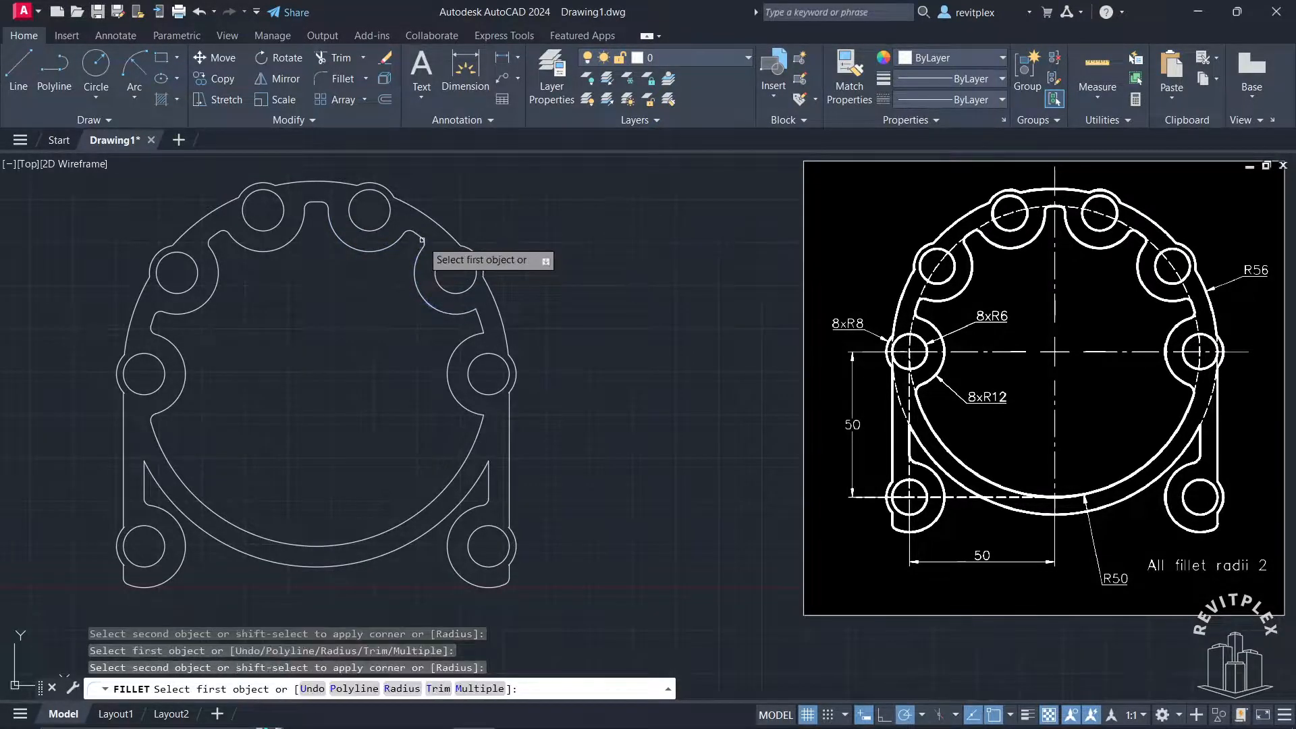
# Fillet both ends of the inner ring segment between the upper-right and rightmost lobes with radius 2
pyautogui.click(460, 312)
pyautogui.click(482, 321)
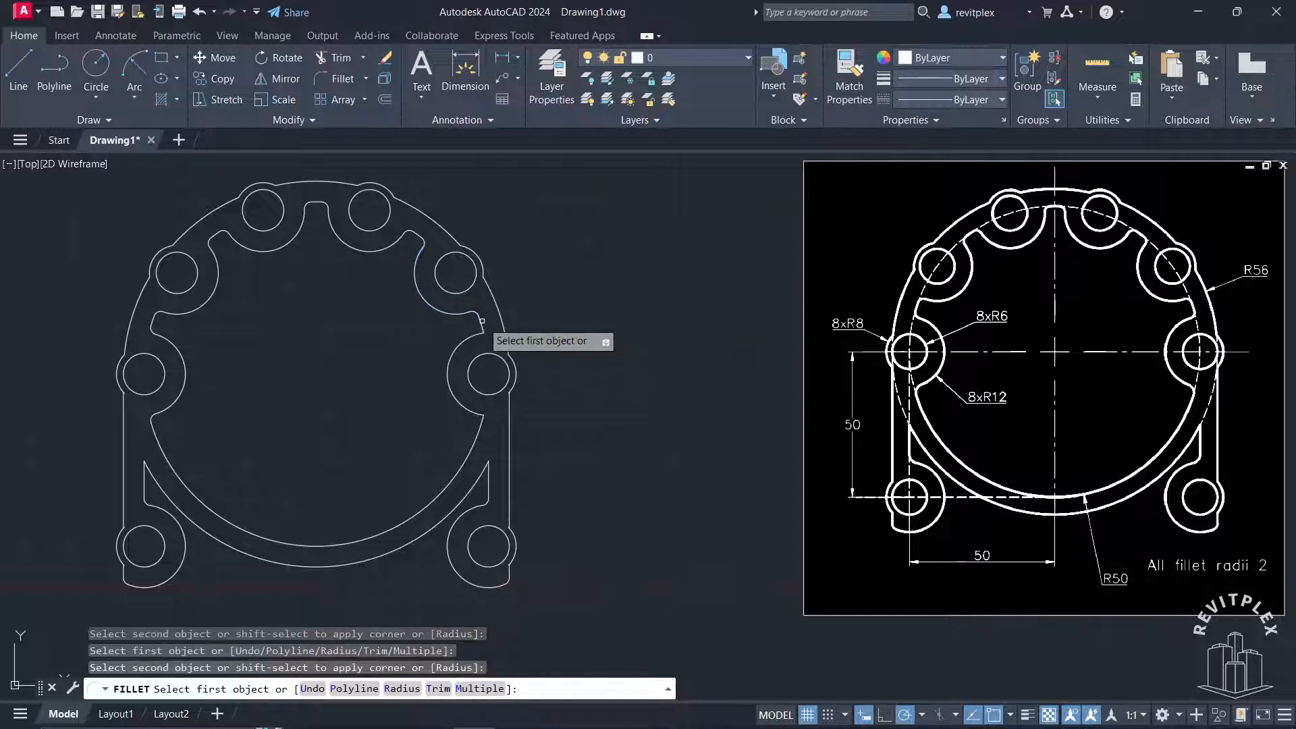
pyautogui.click(481, 324)
pyautogui.click(480, 335)
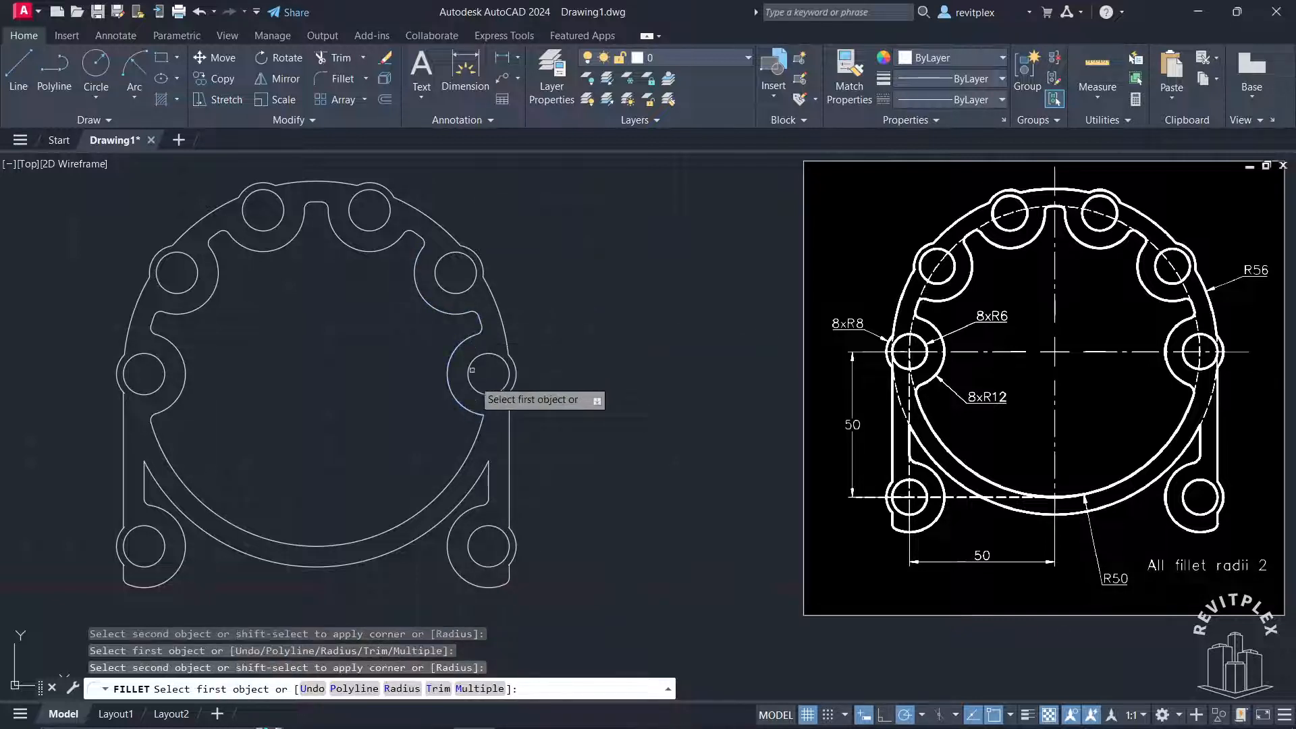
# Fillet the bottom of the rightmost lobe's R12 arc and the lower inner R50 arc with radius 2, and end the command
pyautogui.click(478, 413)
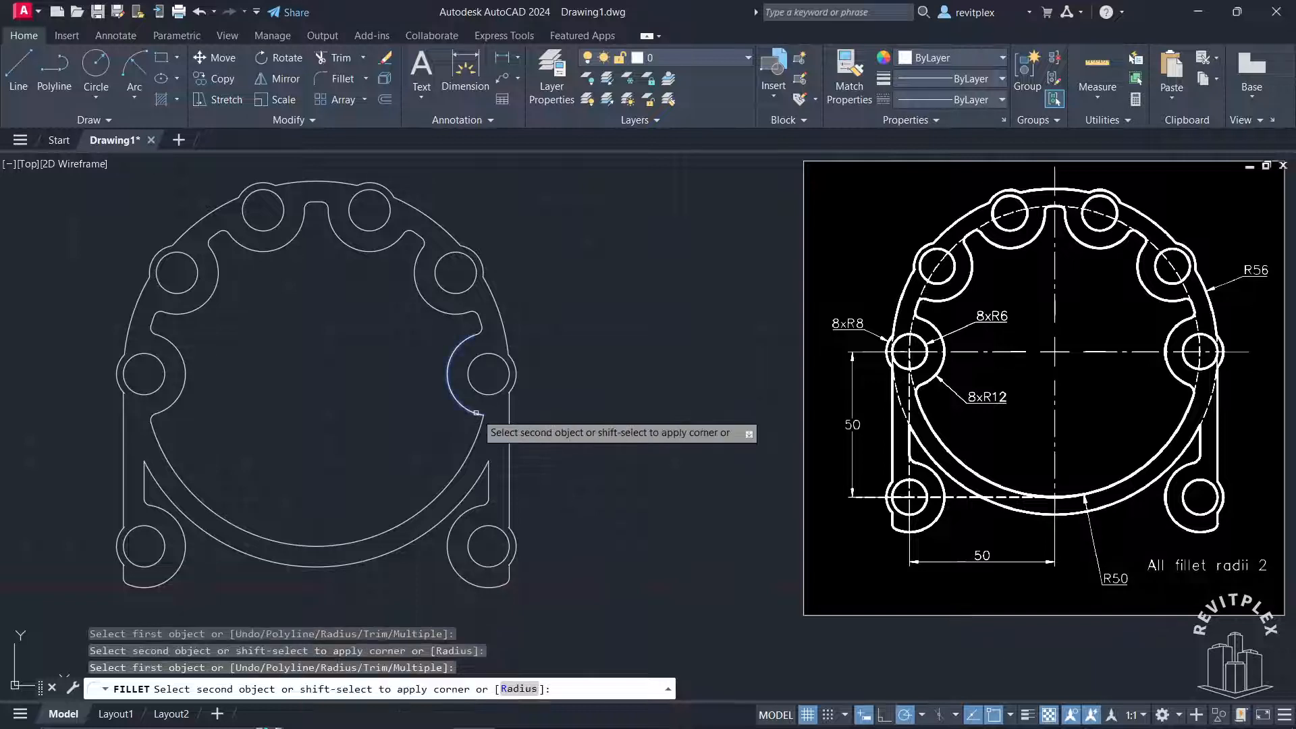
pyautogui.click(478, 425)
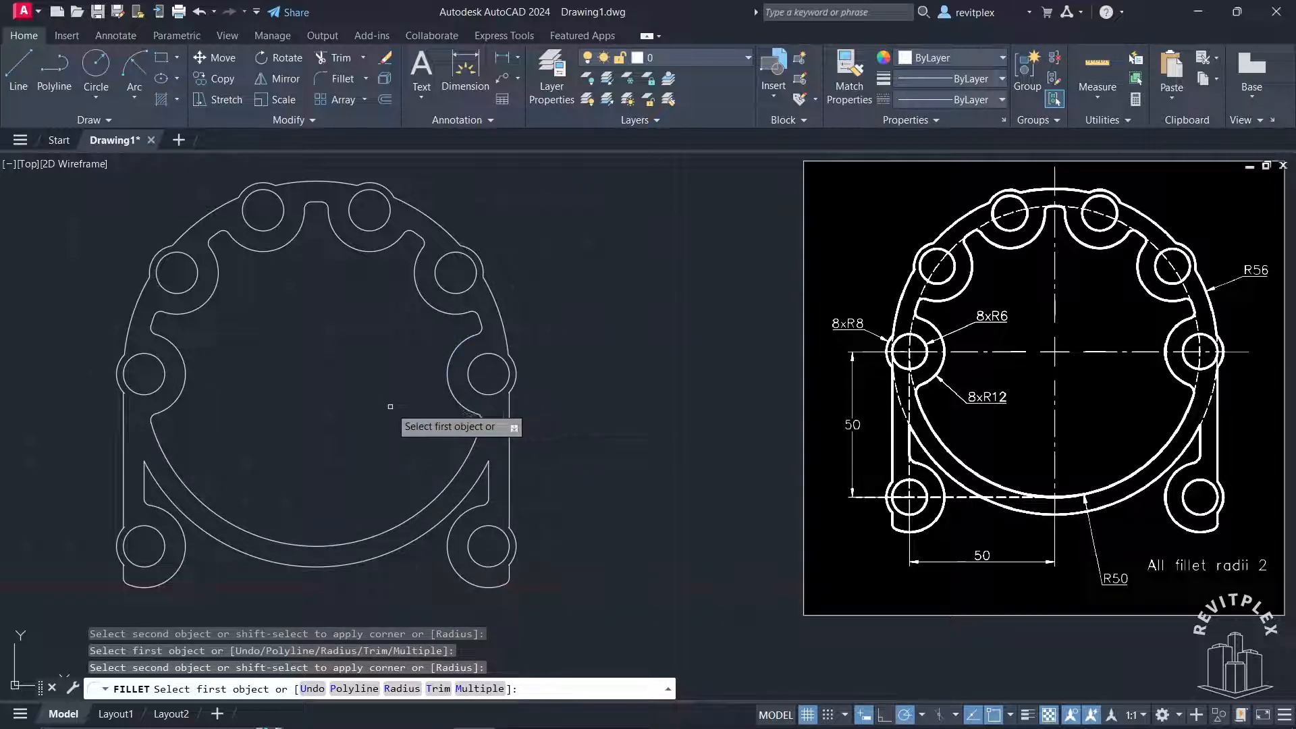
pyautogui.press('Escape')
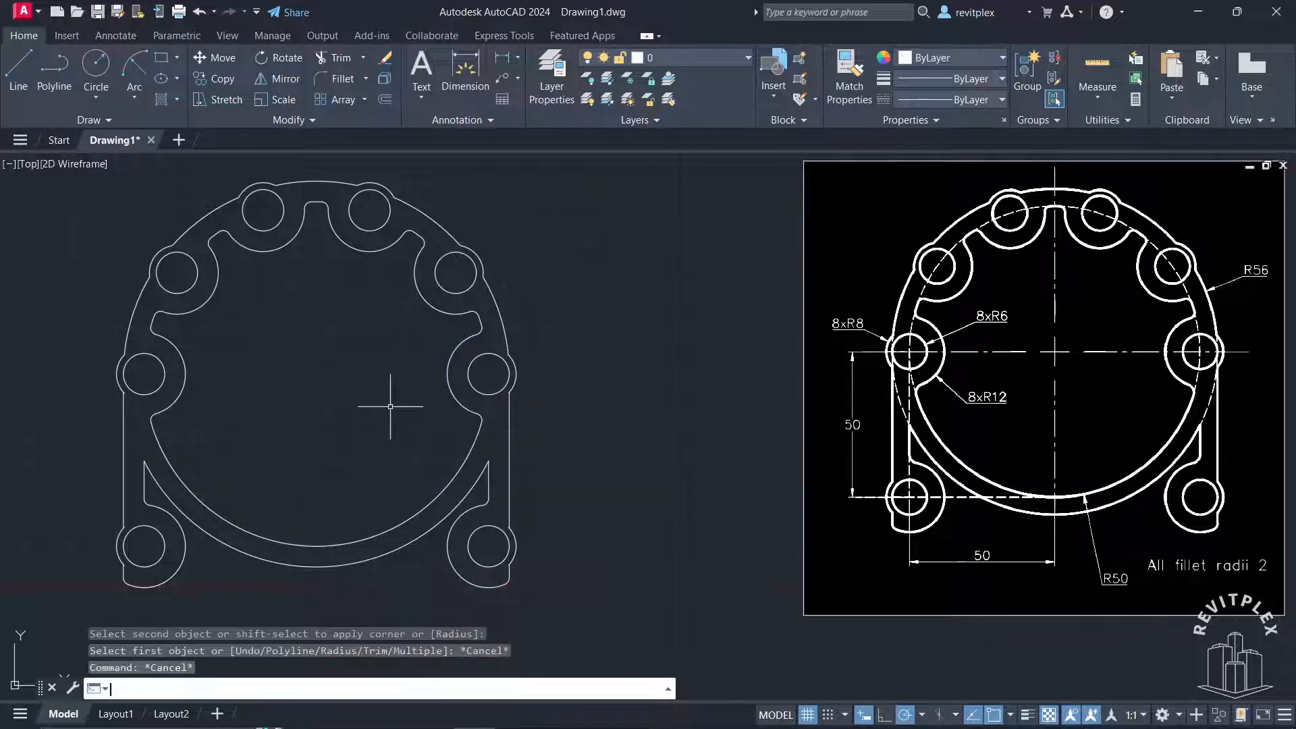